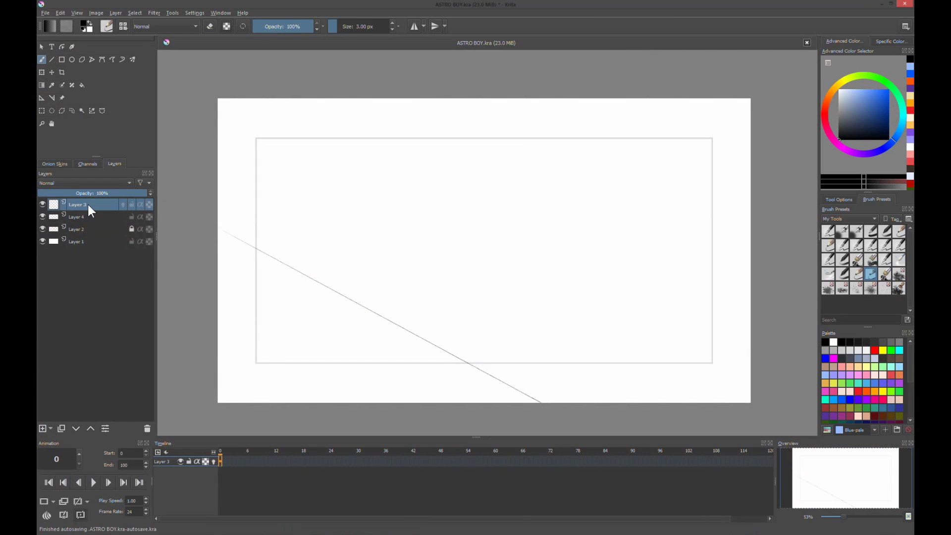
Step: Sketch rough Astro Boy poses on later frames up to 108, with a larger head at 108
left_click_drag(405, 247, 388, 255)
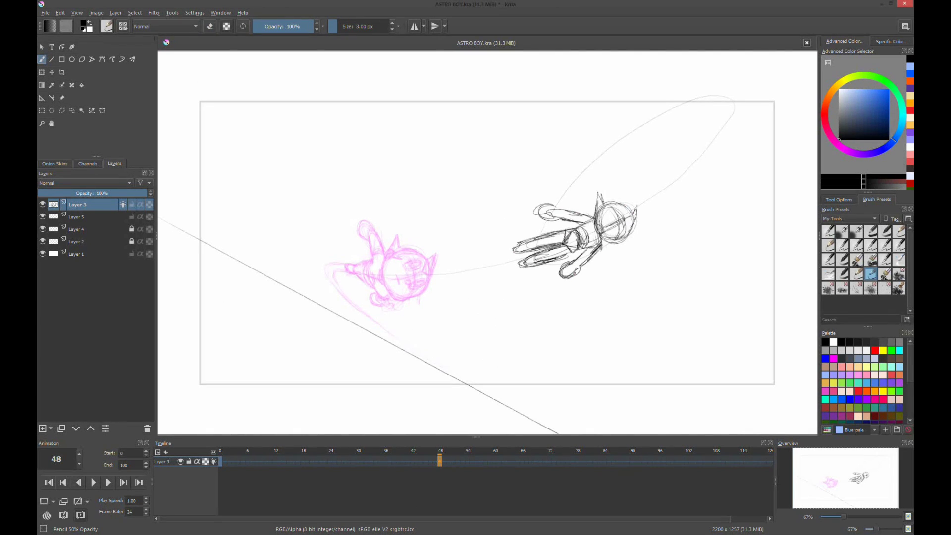
left_click(577, 460)
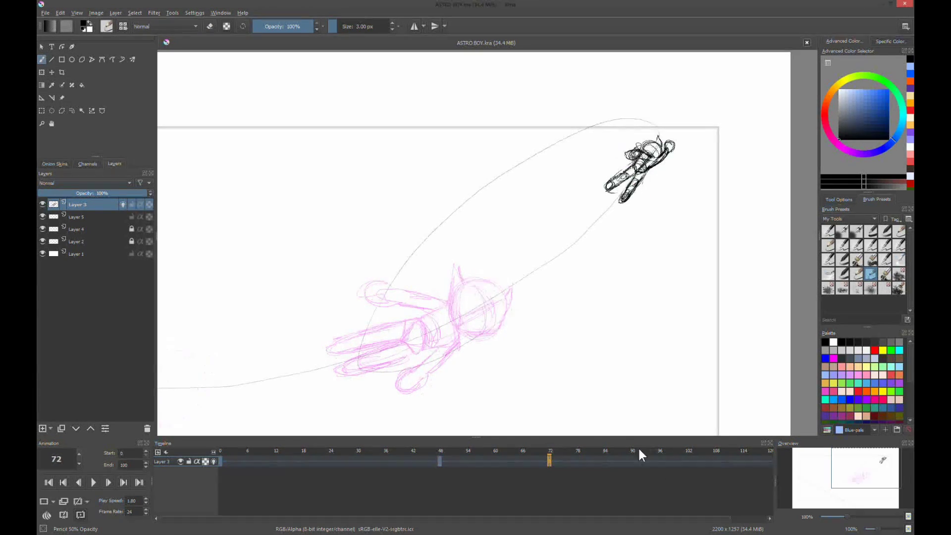
left_click(605, 461)
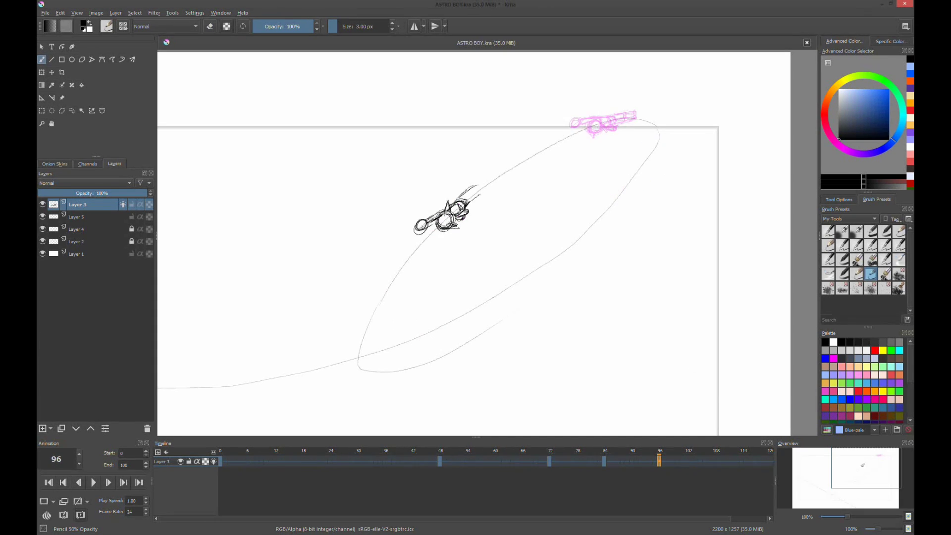
left_click(679, 461)
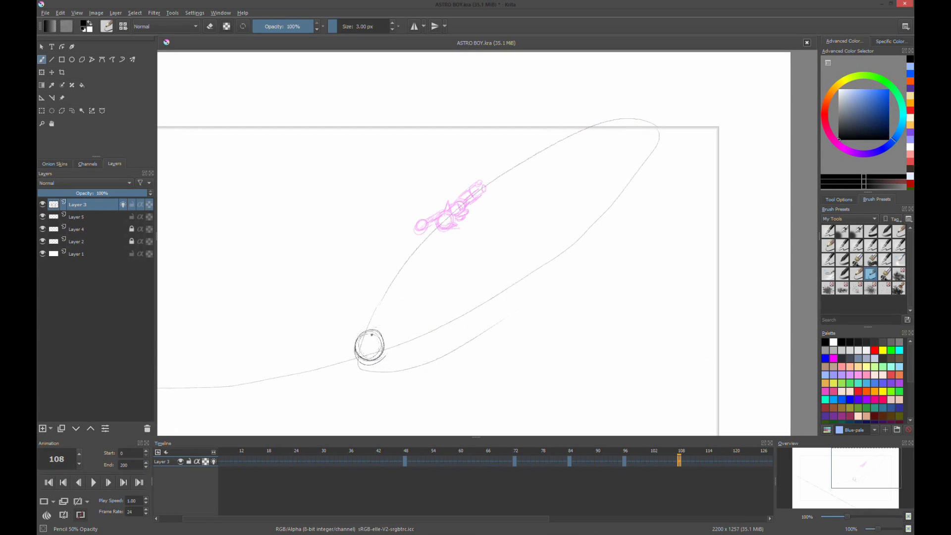
left_click_drag(372, 335, 392, 331)
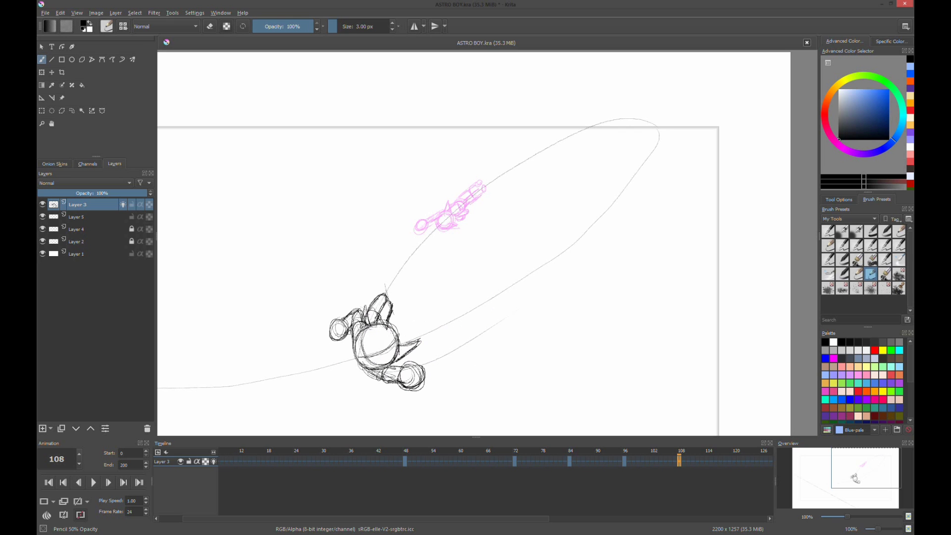
scroll(643, 466, "right", 5)
Step: Sketch the frame-126 flying pose with head circle, body shapes, cones, circles and hatching
left_click(597, 461)
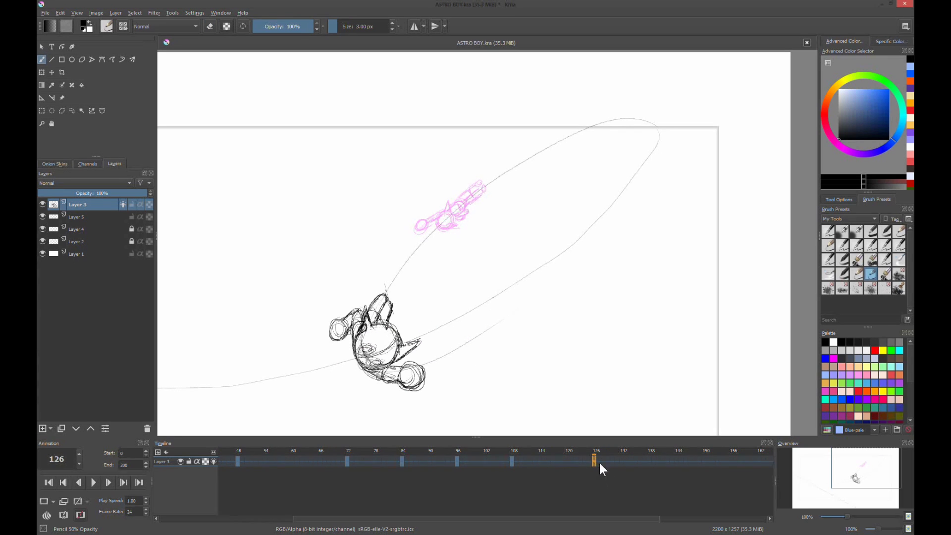
left_click_drag(519, 283, 461, 297)
key("2")
mouse_move(639, 188)
left_mouse_down()
mouse_move(604, 223)
mouse_move(629, 228)
left_mouse_up()
left_click_drag(599, 188, 550, 228)
mouse_move(550, 228)
left_mouse_down()
mouse_move(609, 237)
mouse_move(609, 201)
left_mouse_up()
left_click_drag(609, 233, 693, 230)
left_click_drag(570, 186, 550, 203)
mouse_move(535, 233)
left_mouse_down()
mouse_move(589, 188)
mouse_move(570, 213)
left_mouse_up()
left_click_drag(565, 238, 619, 208)
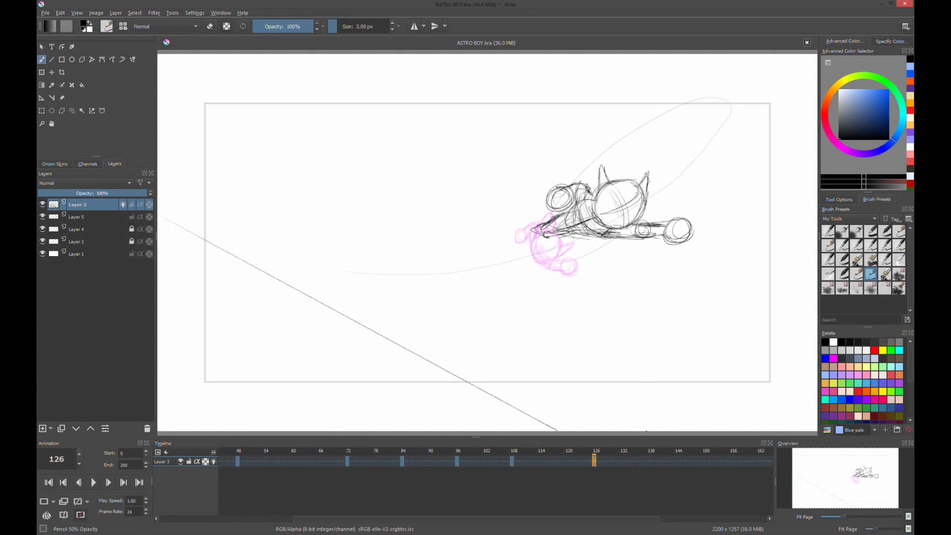
Step: Make the persp layer's assistant colour green, then hide the guides for drawing
left_click(76, 228)
left_click(41, 98)
type("persp")
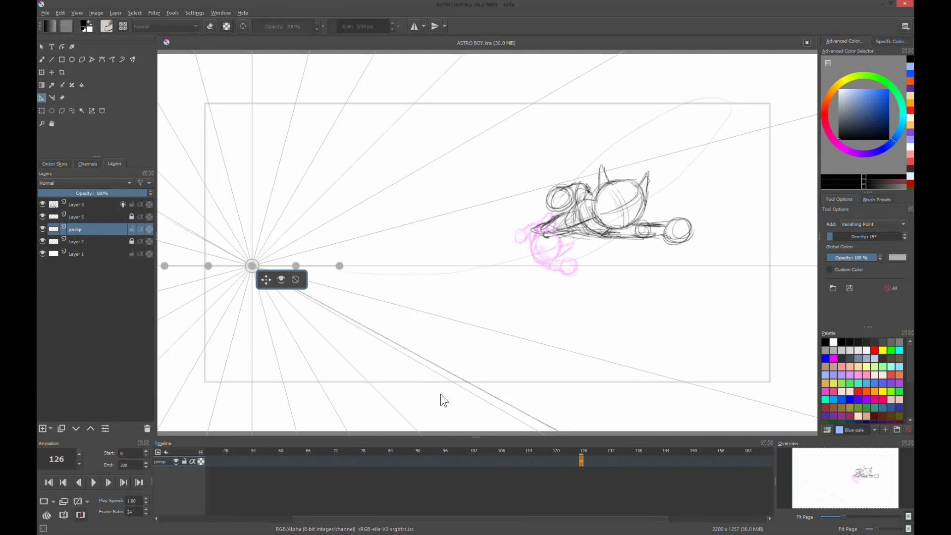
left_click(898, 257)
left_click(526, 350)
left_click(77, 13)
left_click(88, 111)
left_click(76, 217)
key("b")
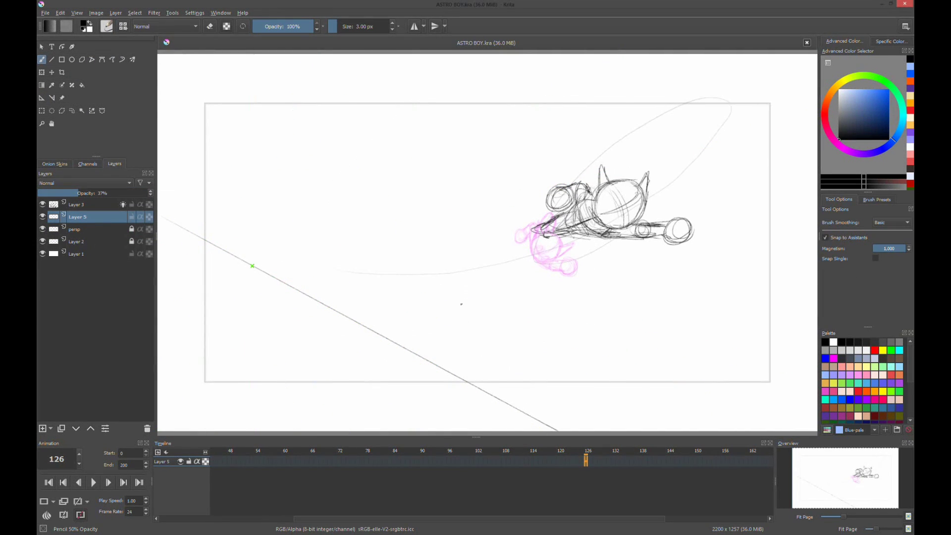
Step: Draw lines radiating from the green vanishing point and sketch the first ridge curve
mouse_move(282, 203)
left_mouse_down()
mouse_move(233, 308)
mouse_move(421, 347)
left_mouse_up()
left_click_drag(377, 285, 773, 327)
left_click_drag(367, 233, 609, 100)
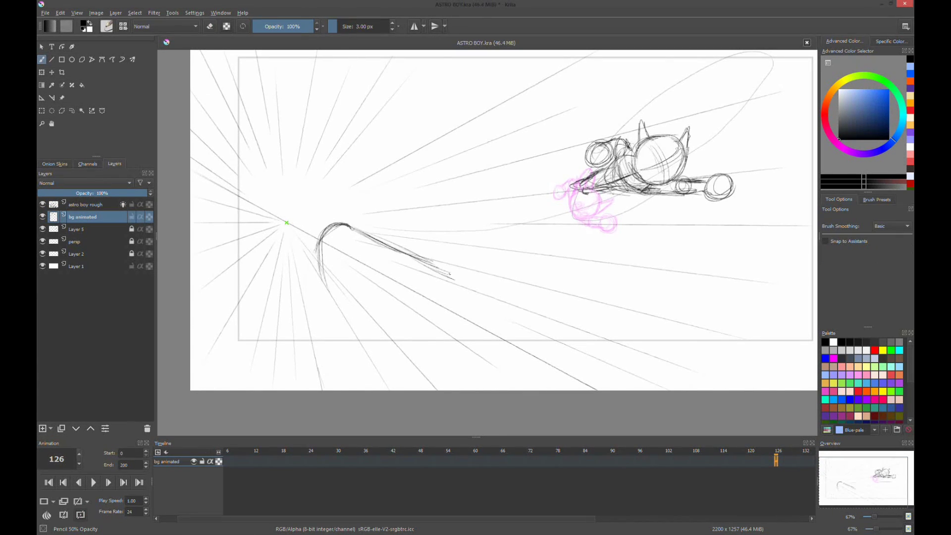
left_click_drag(342, 224, 325, 389)
key("ctrl+z")
left_click_drag(322, 255, 404, 288)
left_click_drag(346, 243, 297, 389)
Step: Rework the ridge, erasing the thick curve and drawing a ridge line to the canvas bottom
left_click_drag(446, 223, 480, 257)
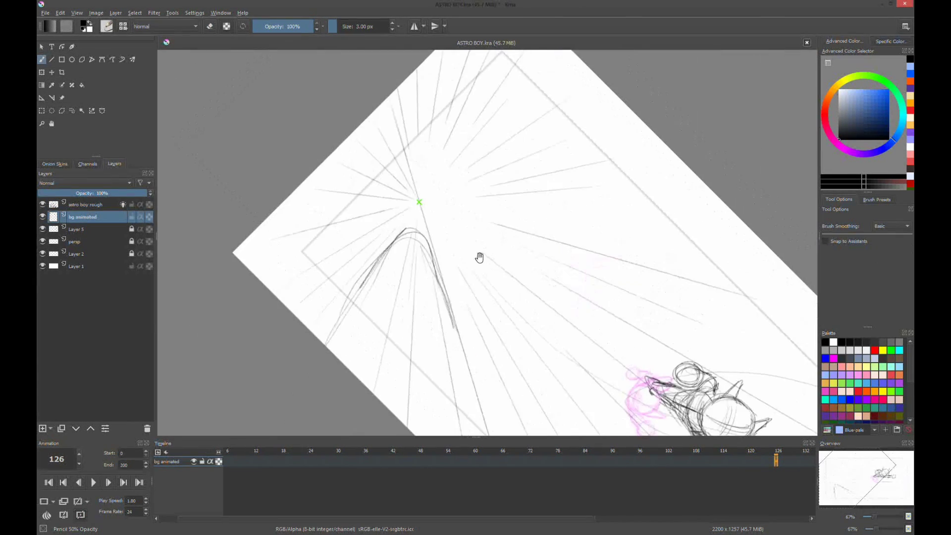
key("5")
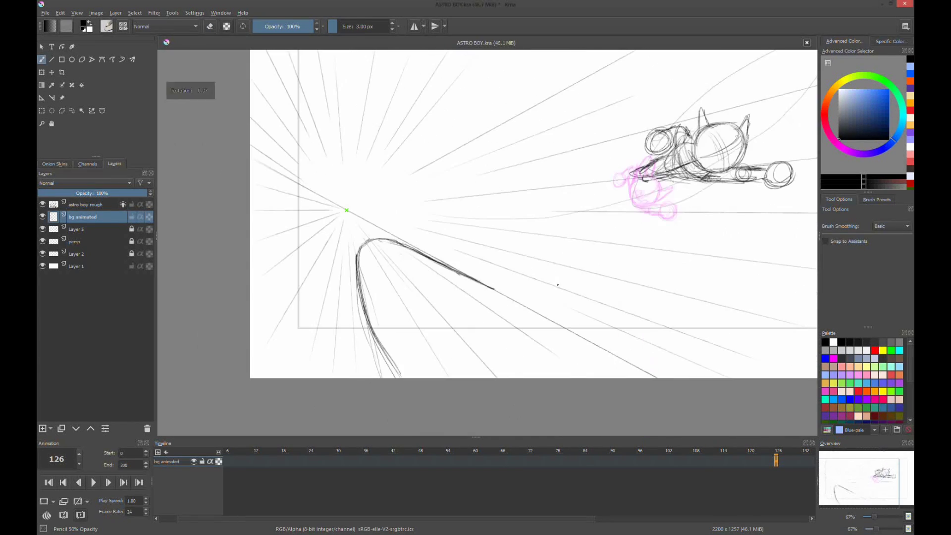
left_click_drag(359, 243, 394, 378)
key("ctrl+z")
mouse_move(358, 267)
left_mouse_down()
mouse_move(421, 250)
mouse_move(532, 309)
left_mouse_up()
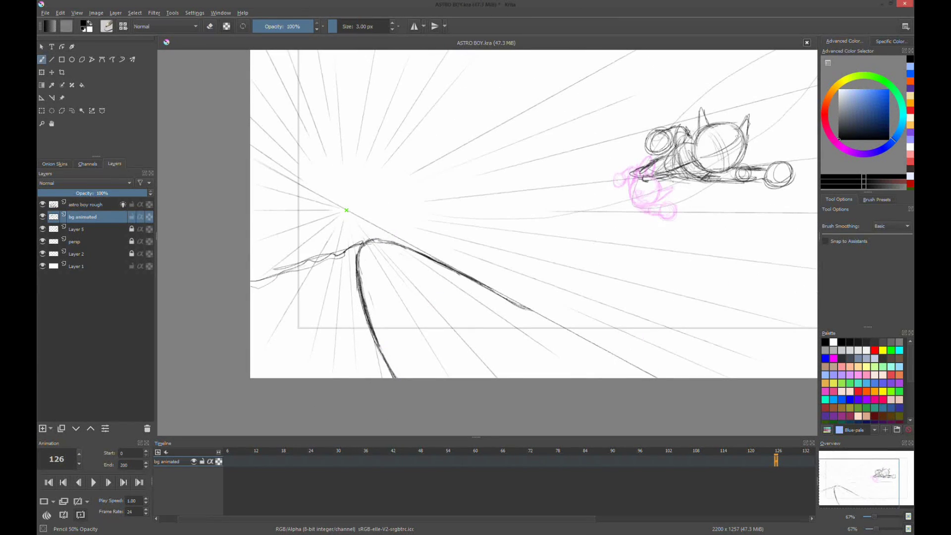
key("e")
left_click_drag(364, 245, 379, 354)
key("e")
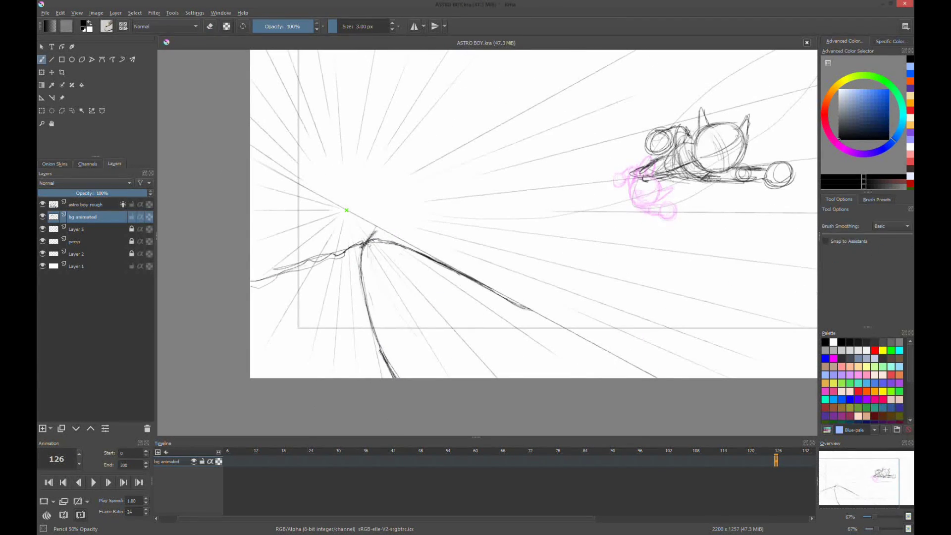
left_click_drag(369, 242, 444, 377)
left_click_drag(479, 321, 523, 366)
Step: Draw a long horizon ridge across the scene and hatch the lower-left ridges
scroll(589, 335, "right", 2)
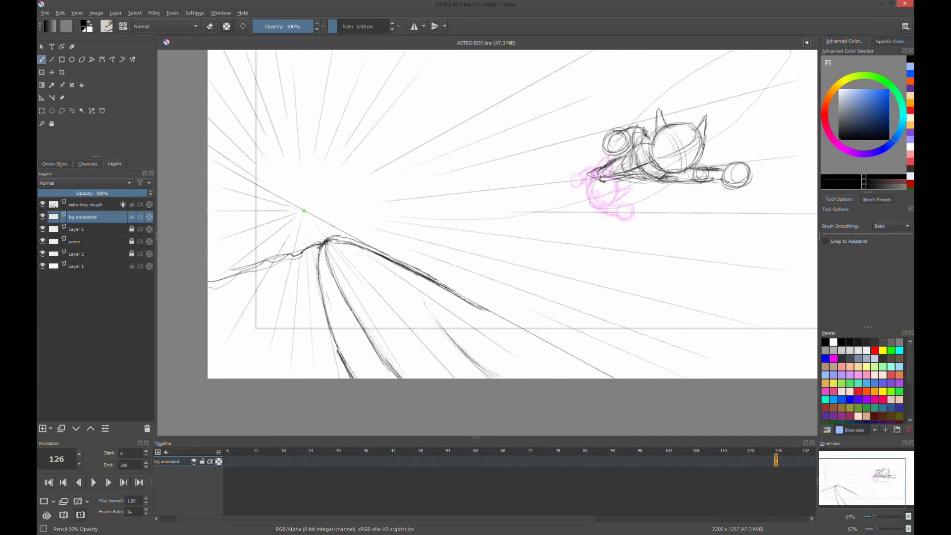
left_click_drag(427, 292, 326, 315)
left_click_drag(777, 206, 323, 321)
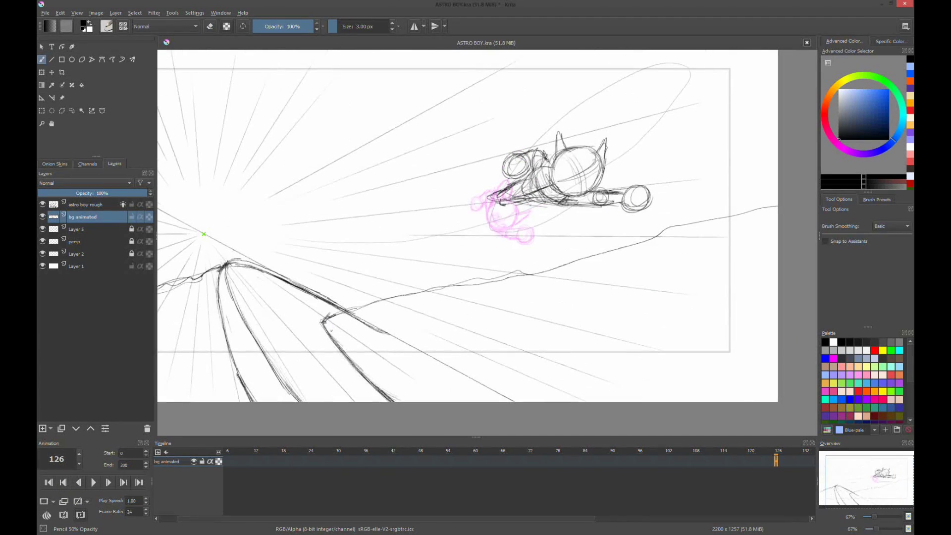
left_click_drag(248, 270, 341, 371)
mouse_move(320, 312)
left_mouse_down()
mouse_move(419, 402)
mouse_move(381, 402)
mouse_move(417, 402)
left_mouse_up()
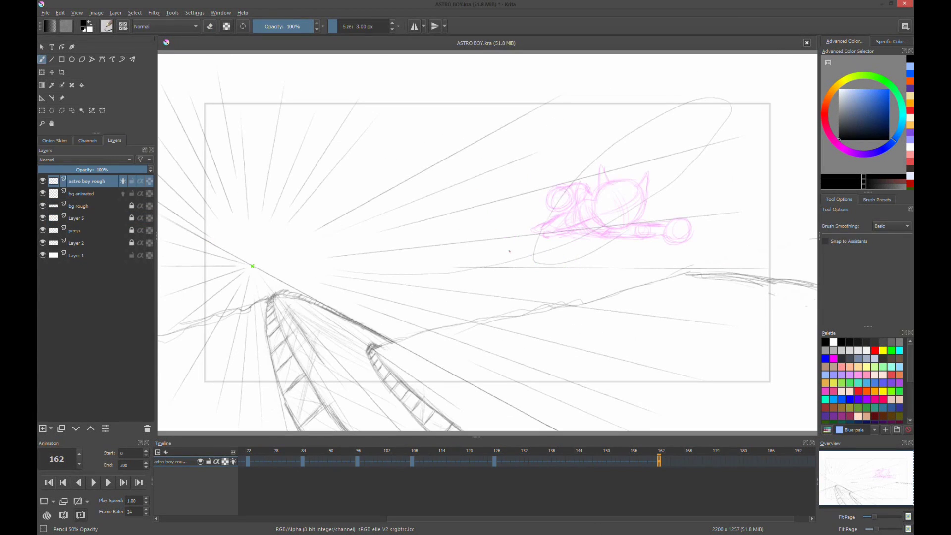
Step: Sketch heads for the frame-162 and frame-144 poses, rotating the 144 drawing along the arc
left_click_drag(509, 251, 499, 251)
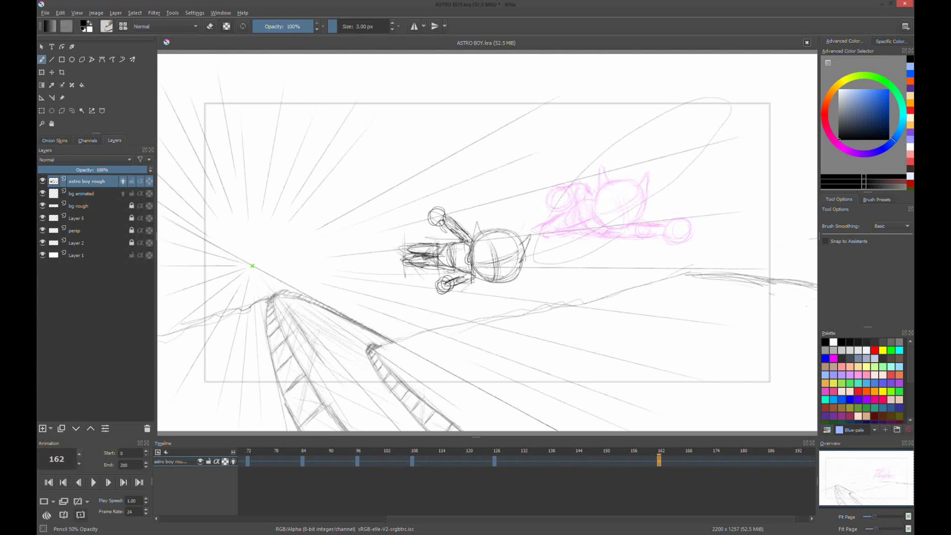
left_click(577, 461)
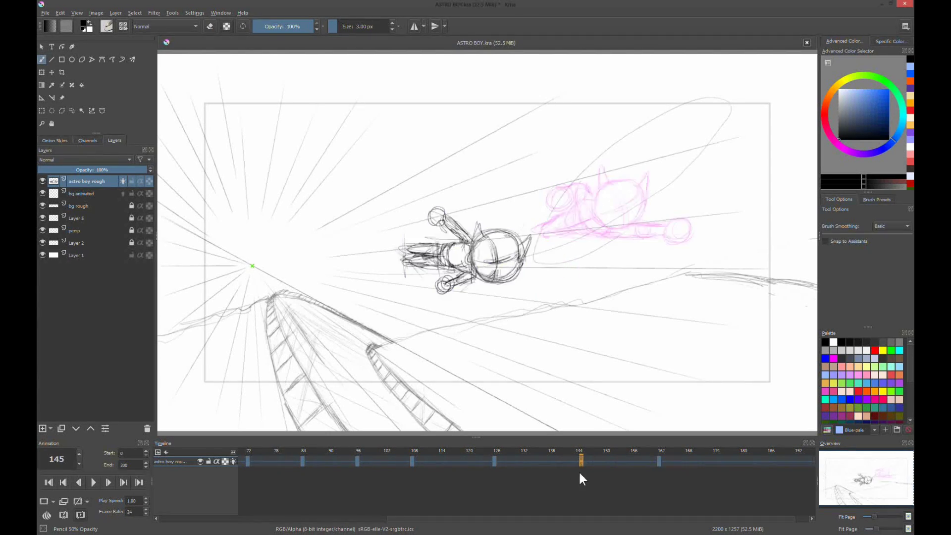
left_click_drag(575, 210, 580, 233)
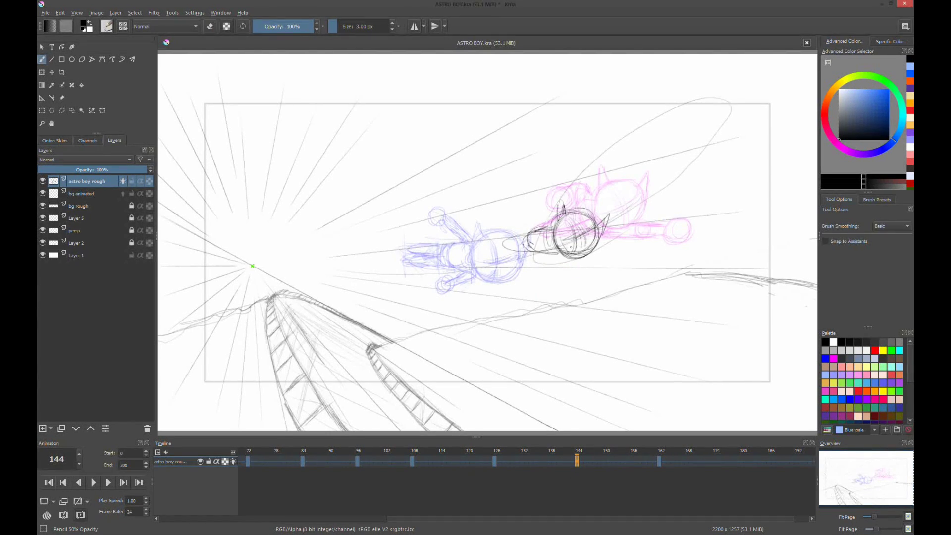
key("ctrl+t")
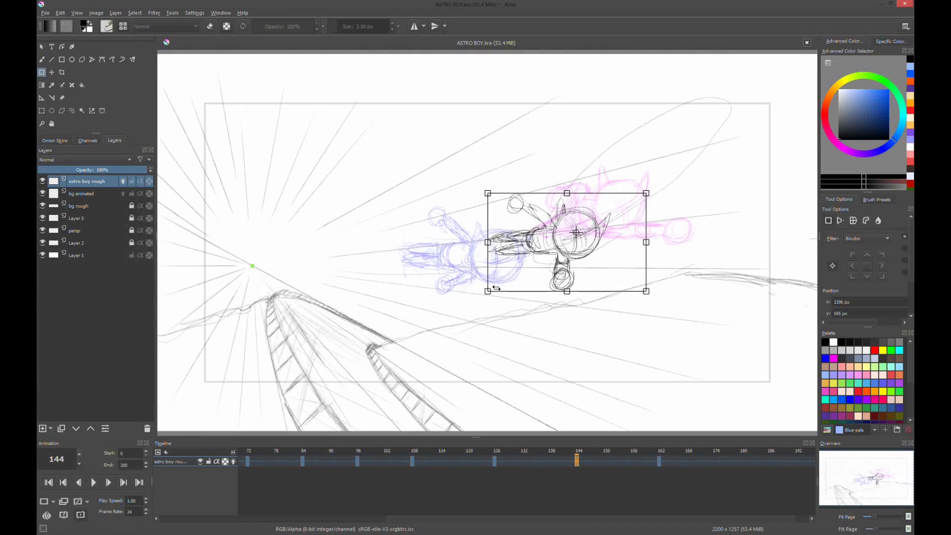
left_click_drag(649, 188, 624, 297)
key("Return")
left_click(658, 451)
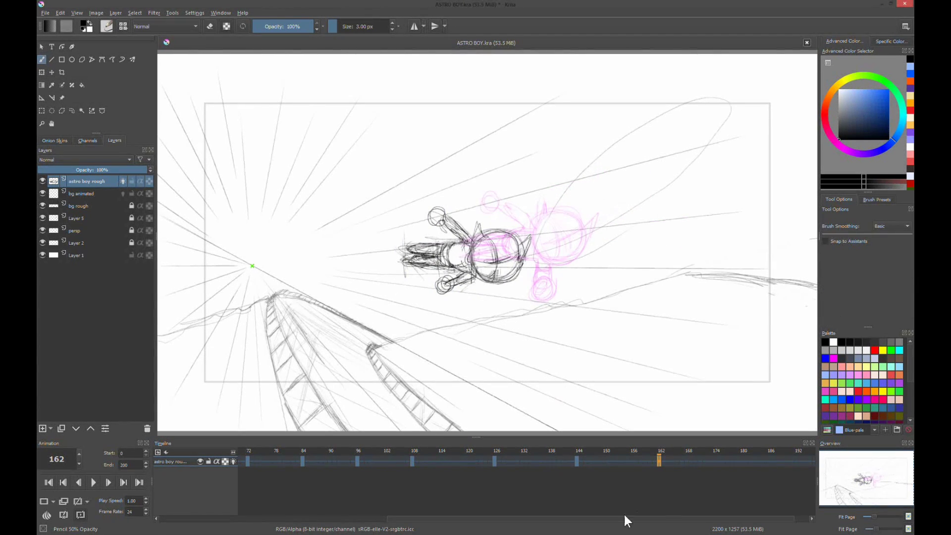
Step: At frame 186, draw a large close-up head with hair and surrounding body strokes
left_click(740, 469)
left_click_drag(733, 203, 738, 275)
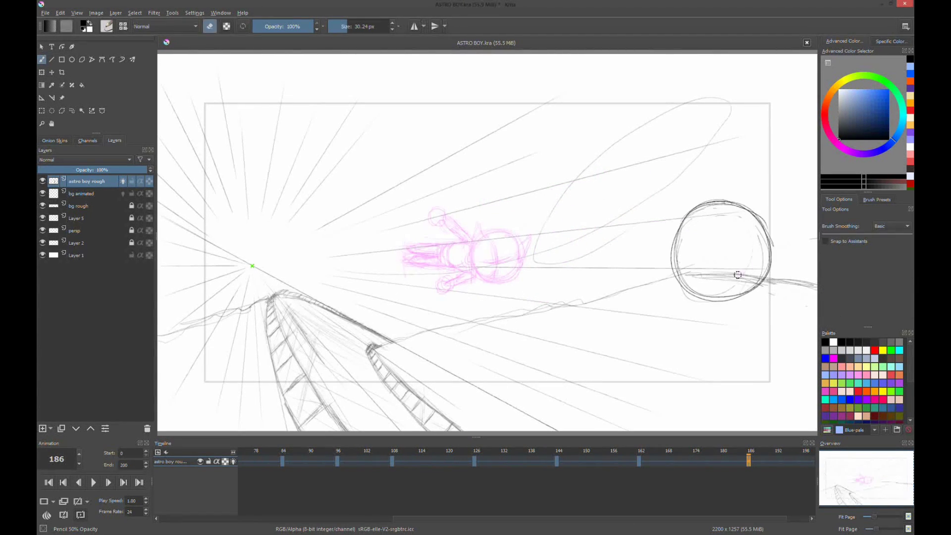
key("e")
mouse_move(664, 220)
left_mouse_down()
mouse_move(619, 267)
mouse_move(673, 285)
left_mouse_up()
mouse_move(639, 185)
left_mouse_down()
mouse_move(662, 226)
mouse_move(676, 297)
left_mouse_up()
left_click_drag(644, 300, 627, 317)
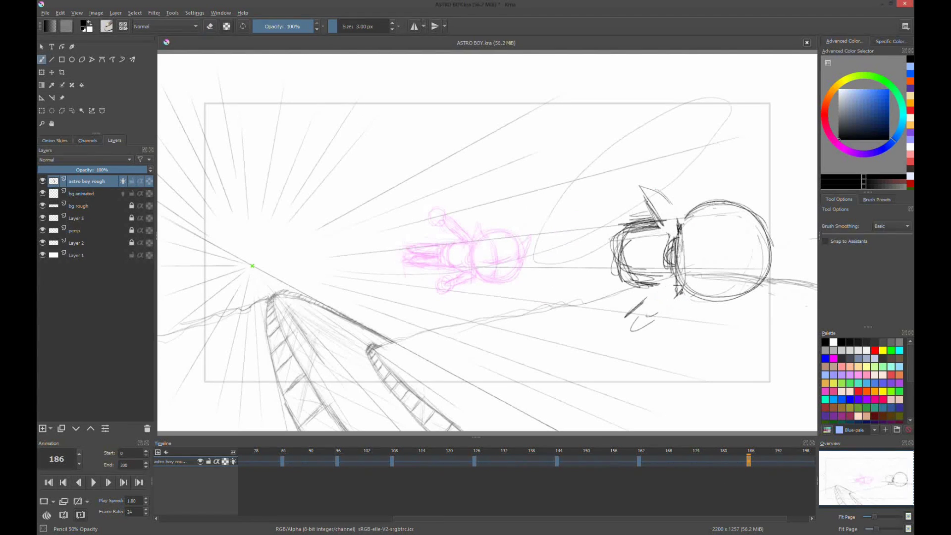
mouse_move(640, 184)
left_mouse_down()
mouse_move(669, 228)
mouse_move(540, 273)
left_mouse_up()
Step: Erase stray strokes and sketch the close-up's body and jetpack extending left
key("e")
left_click_drag(644, 228, 615, 278)
key("e")
mouse_move(584, 327)
left_mouse_down()
mouse_move(659, 293)
mouse_move(659, 208)
left_mouse_up()
key("e")
left_click_drag(634, 228, 490, 258)
left_click_drag(584, 233, 495, 242)
left_click_drag(574, 262, 510, 272)
left_click_drag(569, 238, 505, 233)
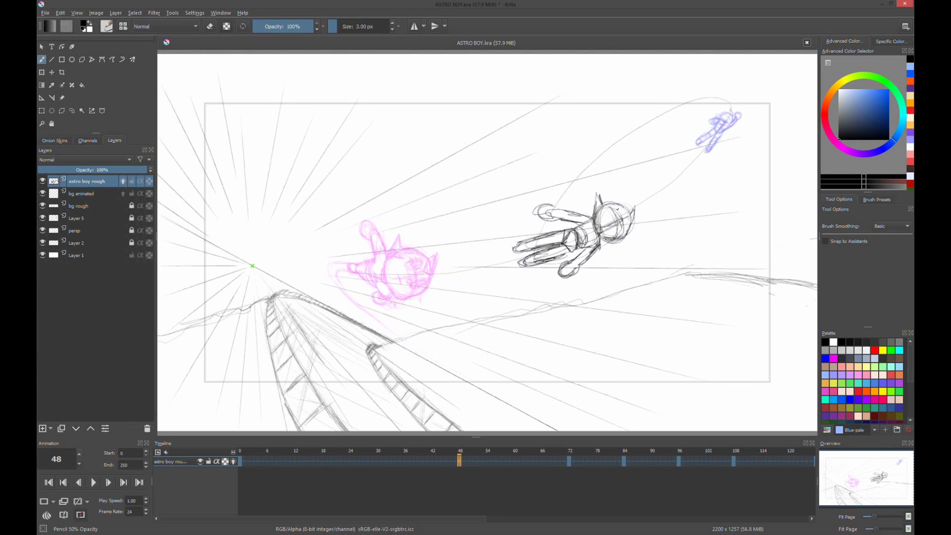
Step: Add and erase small strokes on Astro Boy's head in the frame 108 rough pose
scroll(617, 209, "up", 3)
key("e")
mouse_move(525, 223)
left_mouse_down()
mouse_move(569, 292)
mouse_move(555, 277)
left_mouse_up()
key("e")
left_click_drag(510, 194, 521, 247)
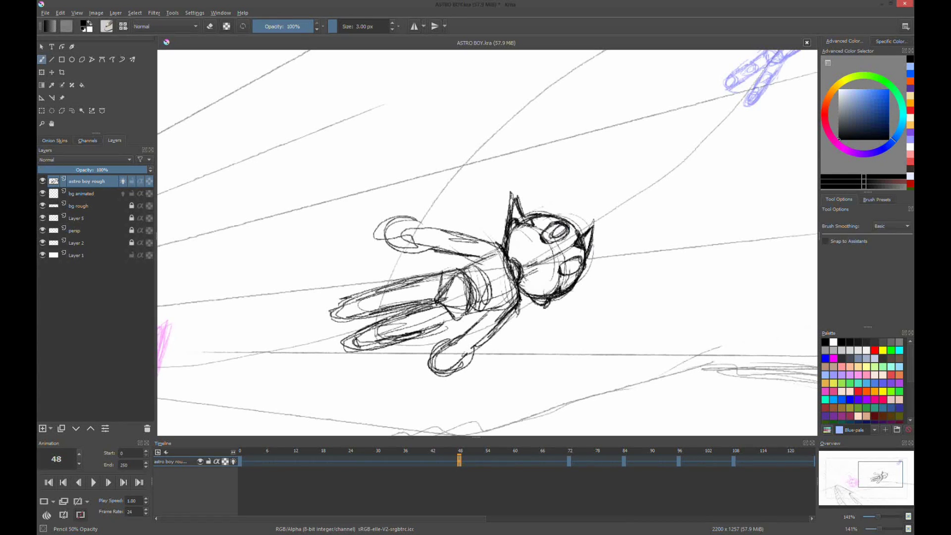
Step: Thicken the torso and belt, and redraw the raised fist, legs and jets
left_click_drag(443, 297, 505, 232)
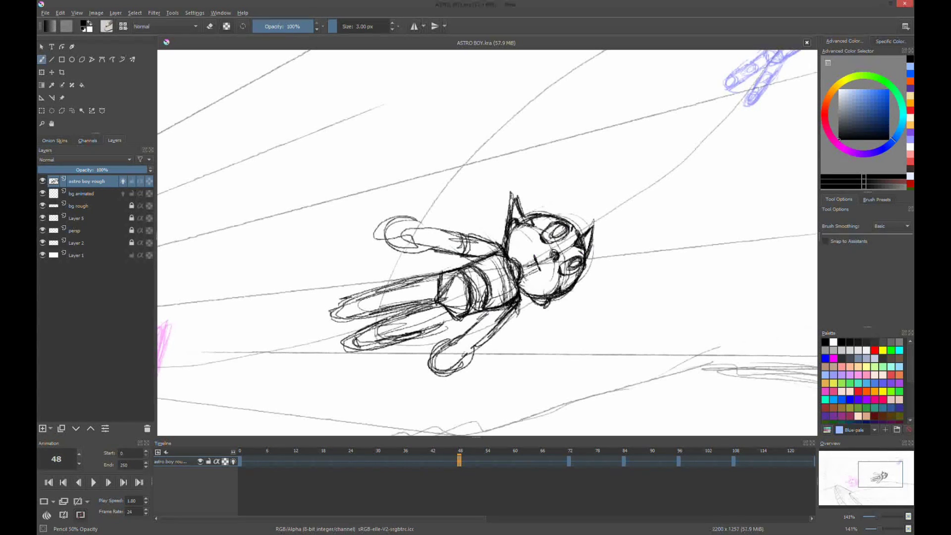
left_click_drag(488, 313, 461, 353)
left_click_drag(391, 237, 422, 230)
left_click_drag(431, 347, 465, 371)
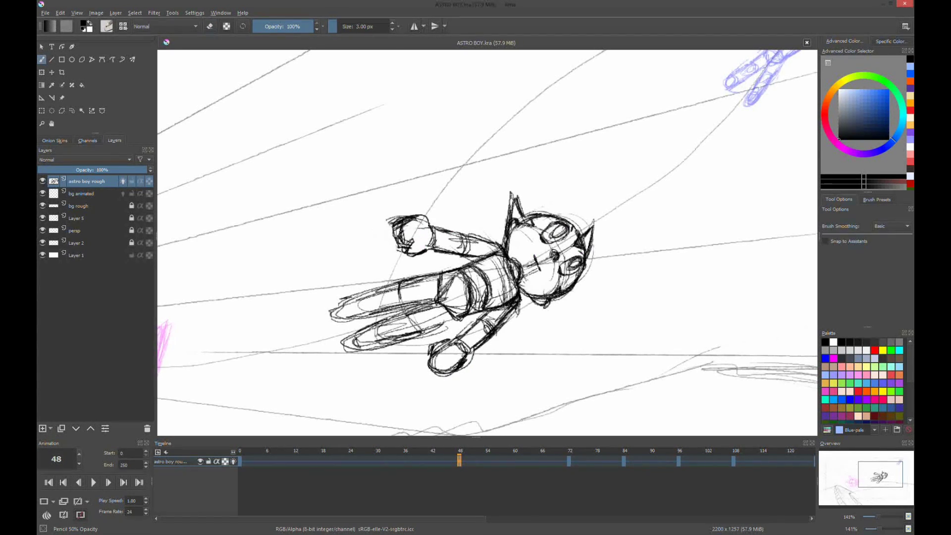
mouse_move(396, 277)
left_mouse_down()
mouse_move(337, 318)
mouse_move(357, 347)
left_mouse_up()
left_click_drag(407, 317, 460, 337)
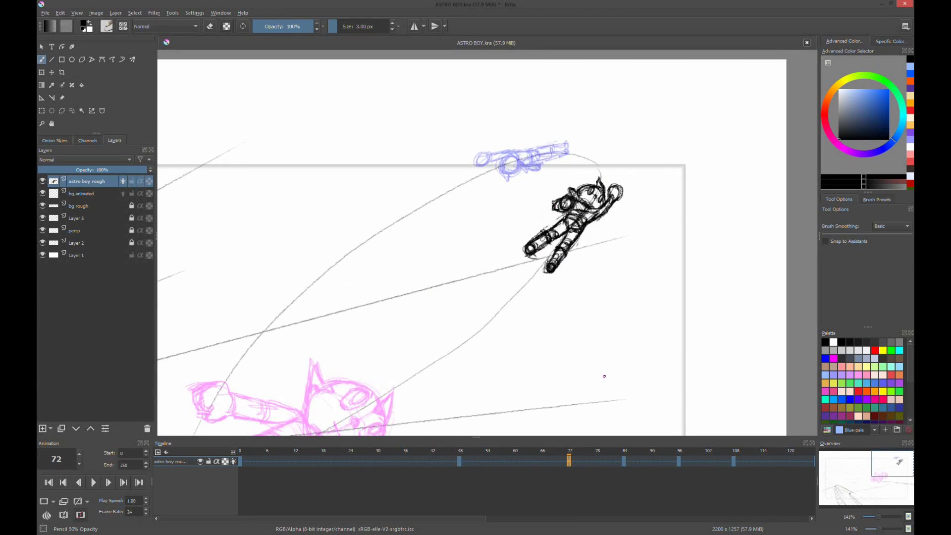
Step: Save the file, then darken the next keyframe's arm, body and lower hand strokes
key("period")
key("period")
key("ctrl+s")
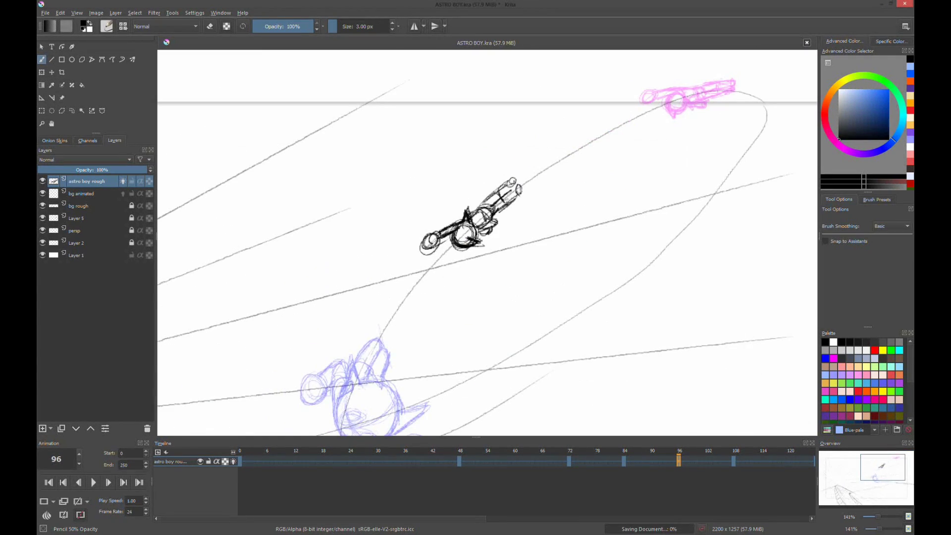
key("period")
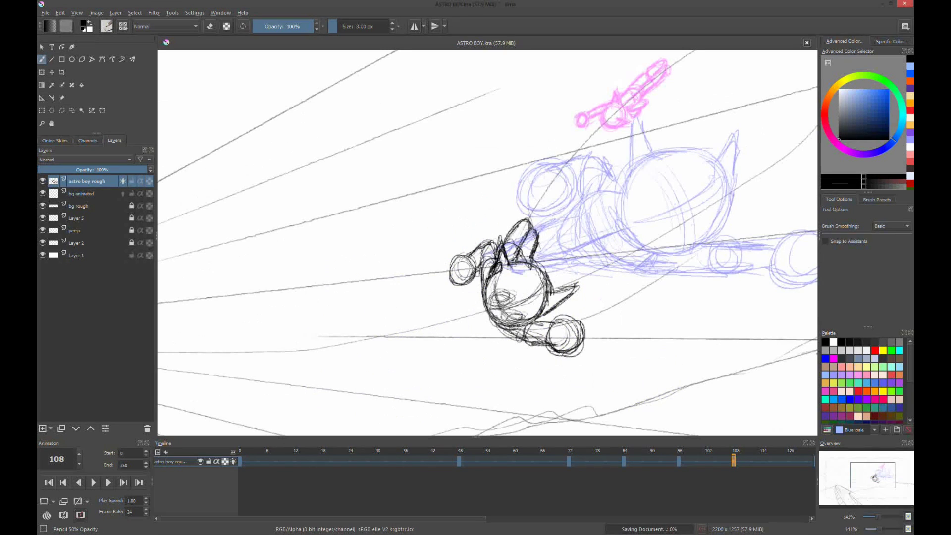
left_click_drag(575, 286, 518, 317)
left_click_drag(508, 294, 488, 320)
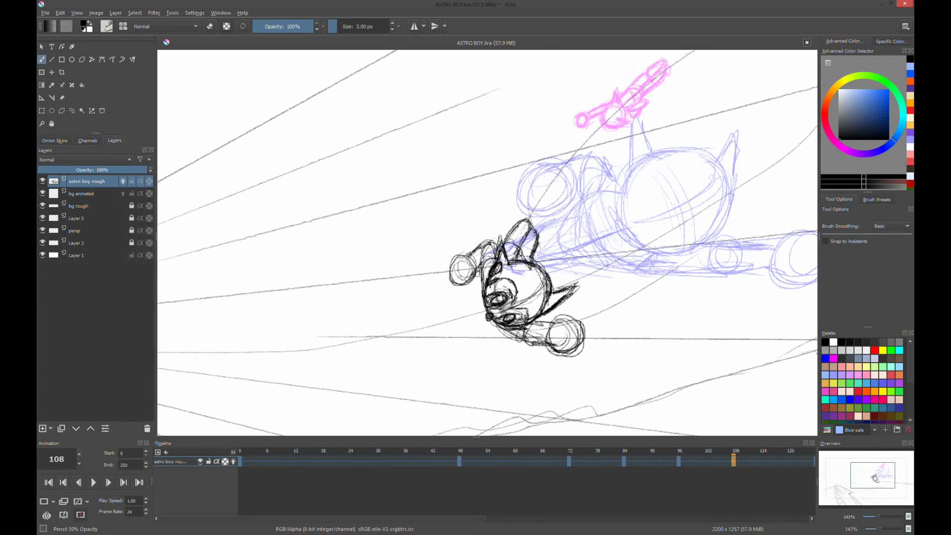
mouse_move(530, 348)
left_mouse_down()
mouse_move(575, 322)
mouse_move(560, 355)
left_mouse_up()
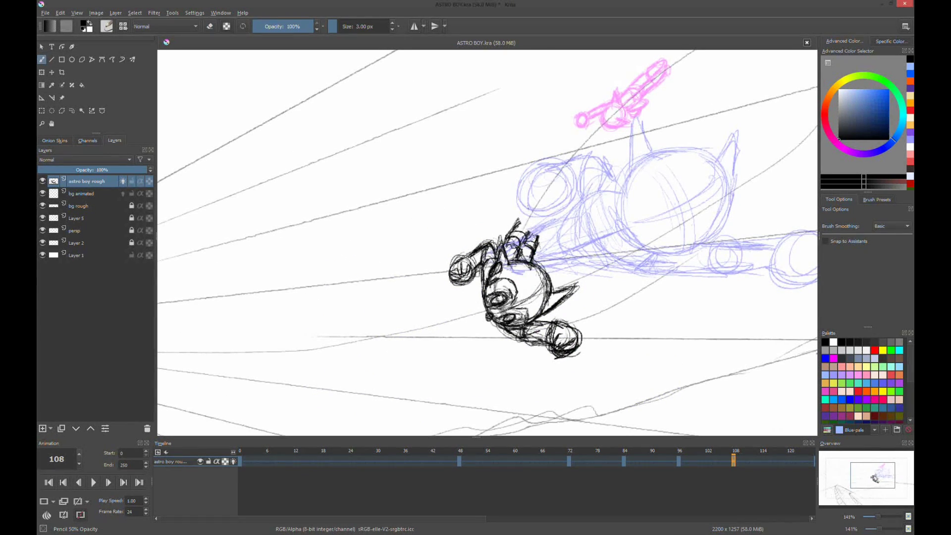
Step: Transform the frame 126 drawing into place, checking it against the frame 144 pose
left_click_drag(476, 520, 626, 519)
left_click(552, 458)
key("ctrl+t")
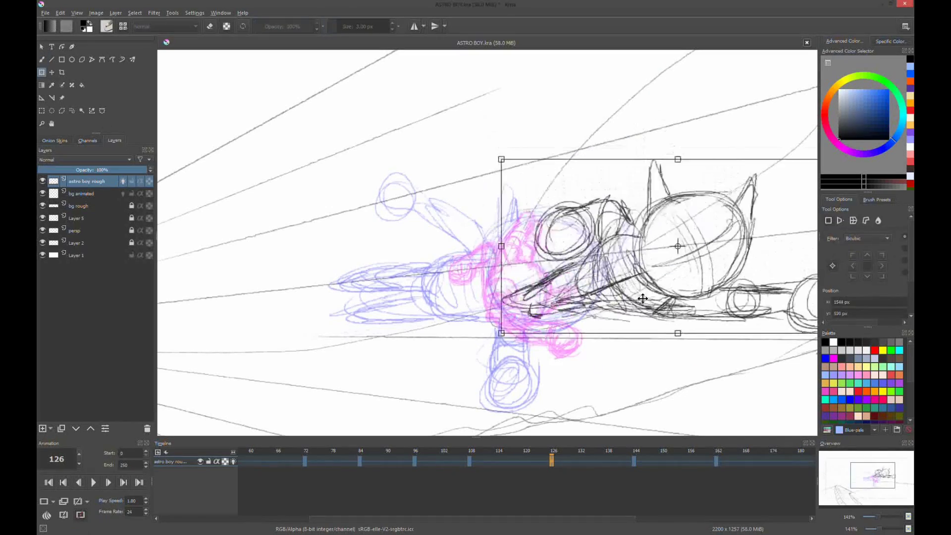
left_click_drag(643, 298, 646, 308)
scroll(688, 374, "down", 5)
left_click(635, 462)
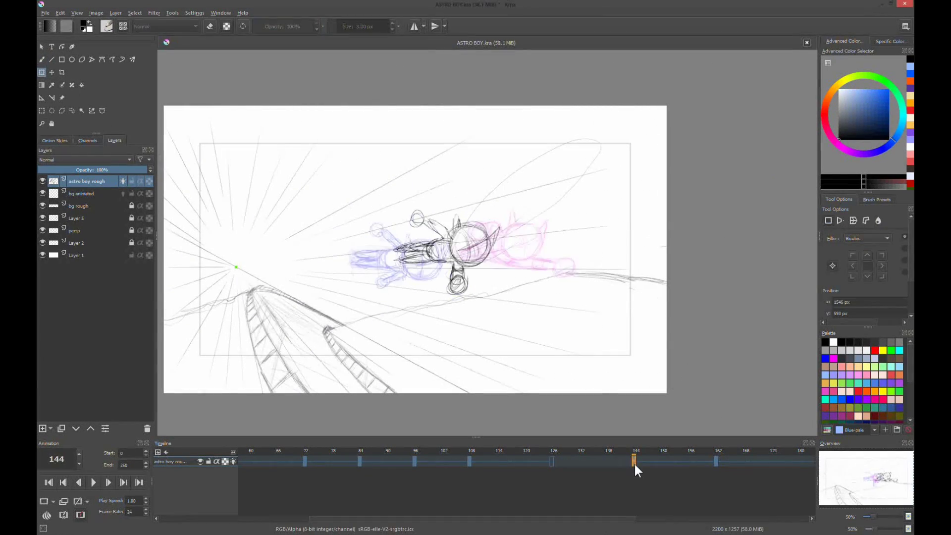
left_click_drag(635, 464, 708, 461)
Step: Retrace the frame 126 head outline and ear, and add an eye and mouth
left_click(388, 462)
key("b")
scroll(549, 335, "up", 3)
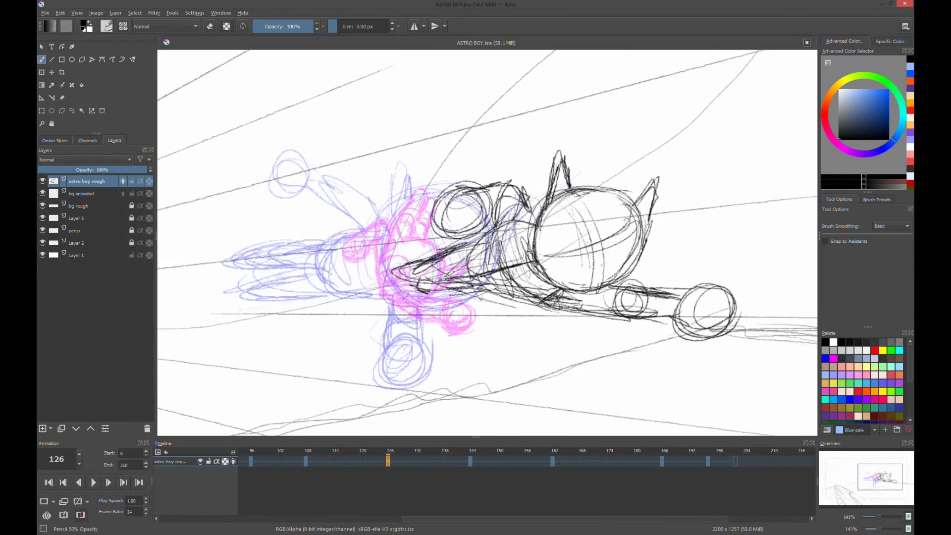
mouse_move(580, 188)
left_mouse_down()
mouse_move(558, 200)
mouse_move(636, 206)
left_mouse_up()
key("ctrl+z")
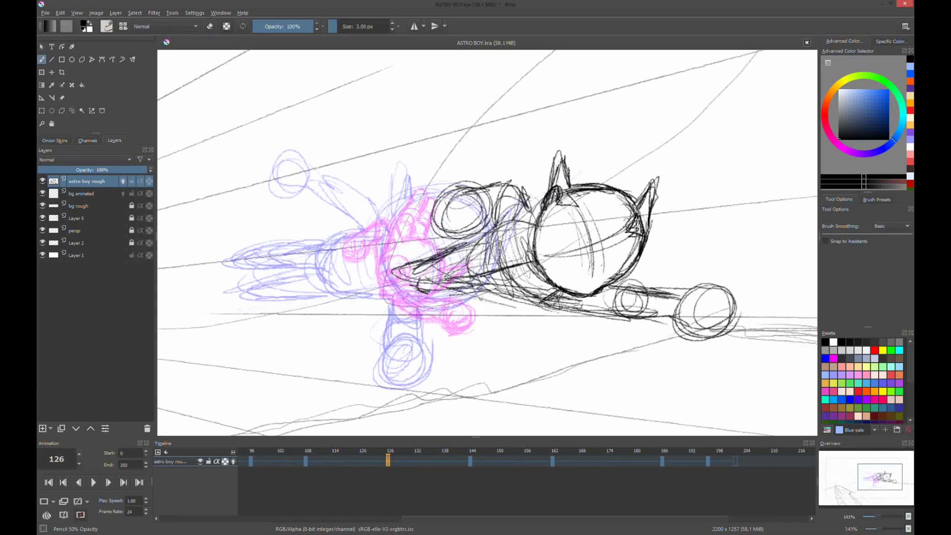
left_click_drag(582, 296, 609, 291)
left_click_drag(624, 209, 584, 229)
left_click_drag(635, 251, 597, 273)
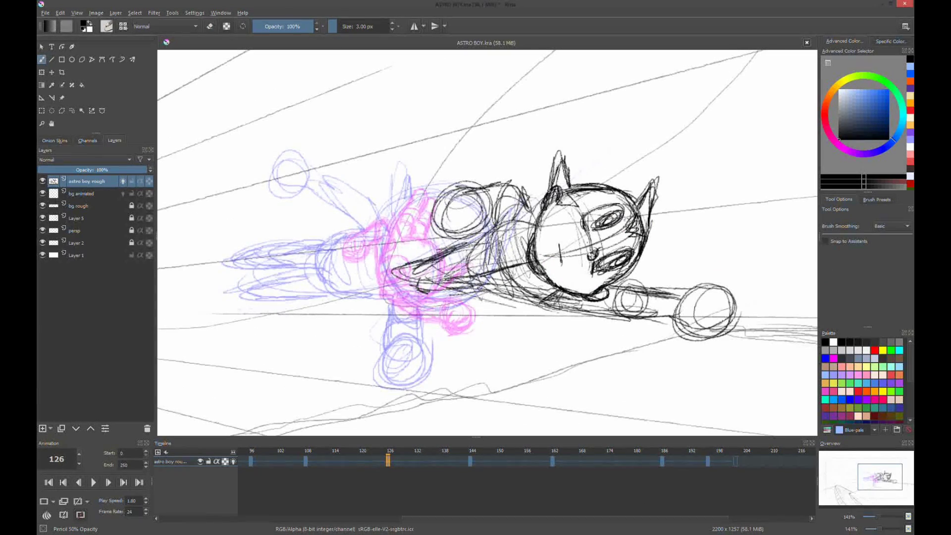
Step: Reinforce the frame 126 torso, outstretched arm and fist, and add a shoulder circle
mouse_move(537, 187)
left_mouse_down()
mouse_move(480, 232)
mouse_move(599, 307)
mouse_move(681, 325)
left_mouse_up()
left_click_drag(714, 278, 719, 269)
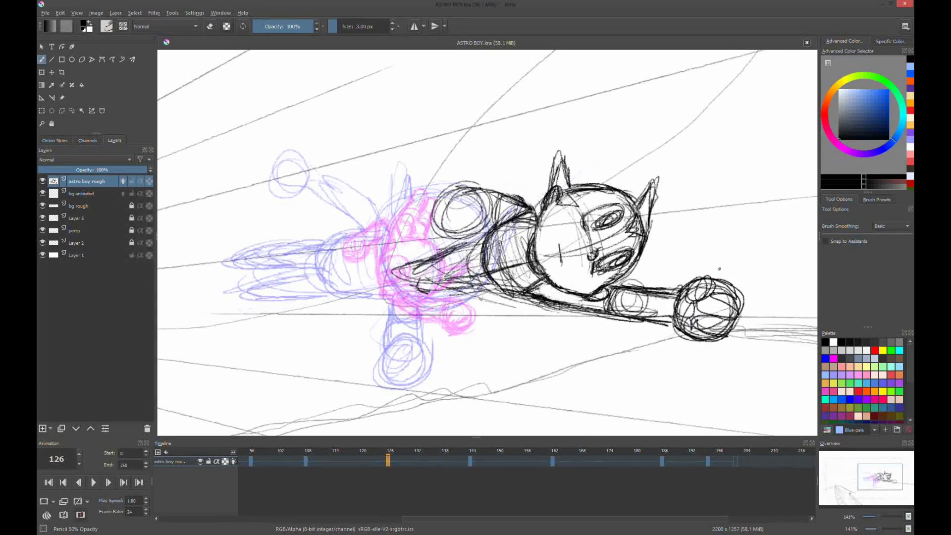
mouse_move(475, 183)
left_mouse_down()
mouse_move(441, 223)
mouse_move(473, 236)
left_mouse_up()
left_click_drag(471, 195, 525, 198)
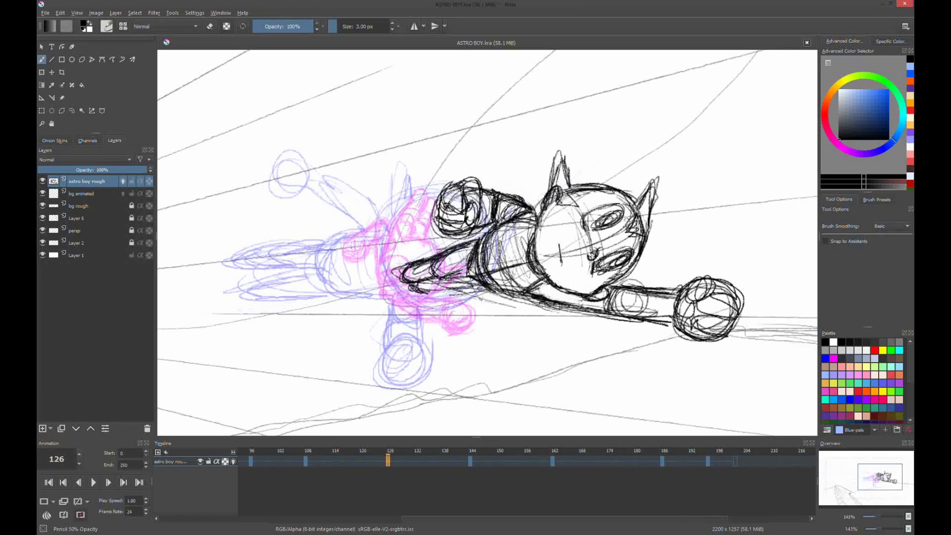
Step: Redraw the frame 144 head with ear spikes and eyes
key("period")
mouse_move(408, 195)
left_mouse_down()
mouse_move(436, 310)
mouse_move(411, 161)
left_mouse_up()
left_click_drag(491, 263, 520, 223)
left_click_drag(416, 233, 463, 223)
left_click_drag(426, 278, 473, 270)
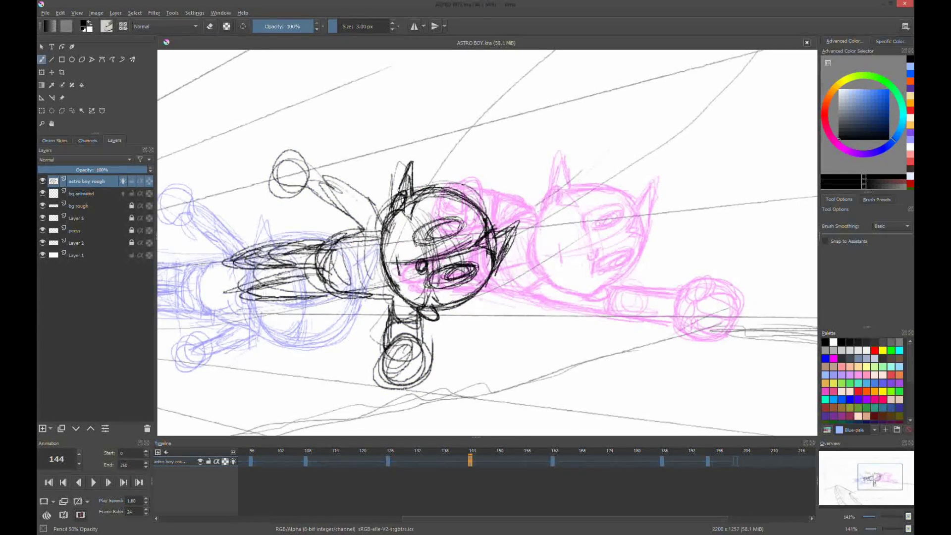
Step: Add the frame 144 torso, raised arm, fist, leg, foot and forearm
left_click_drag(381, 245, 347, 298)
left_click_drag(342, 233, 317, 295)
mouse_move(382, 228)
left_mouse_down()
mouse_move(317, 173)
mouse_move(278, 193)
left_mouse_up()
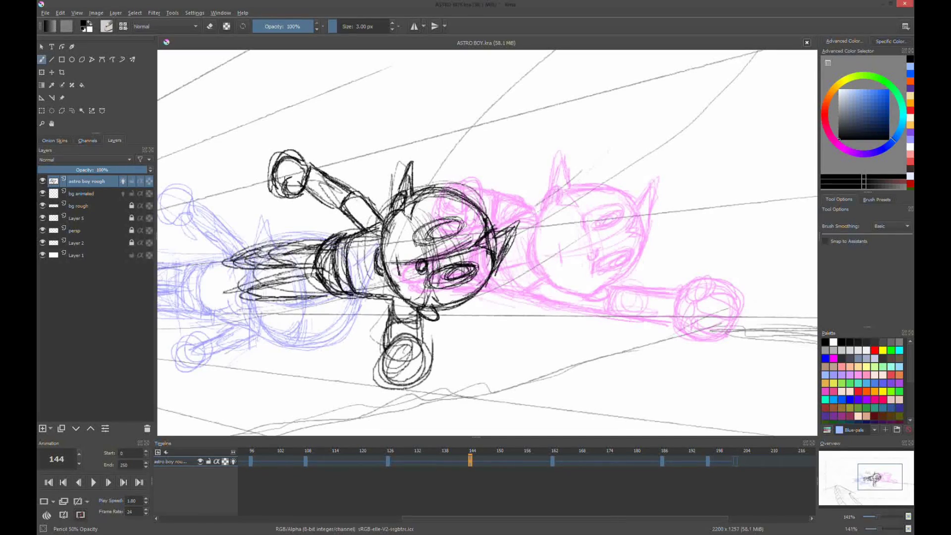
left_click_drag(391, 288, 397, 339)
mouse_move(426, 329)
left_mouse_down()
mouse_move(384, 369)
mouse_move(409, 389)
left_mouse_up()
left_click_drag(324, 240, 275, 267)
Step: Erase and redraw the head outline and ears on frame 162
key("e")
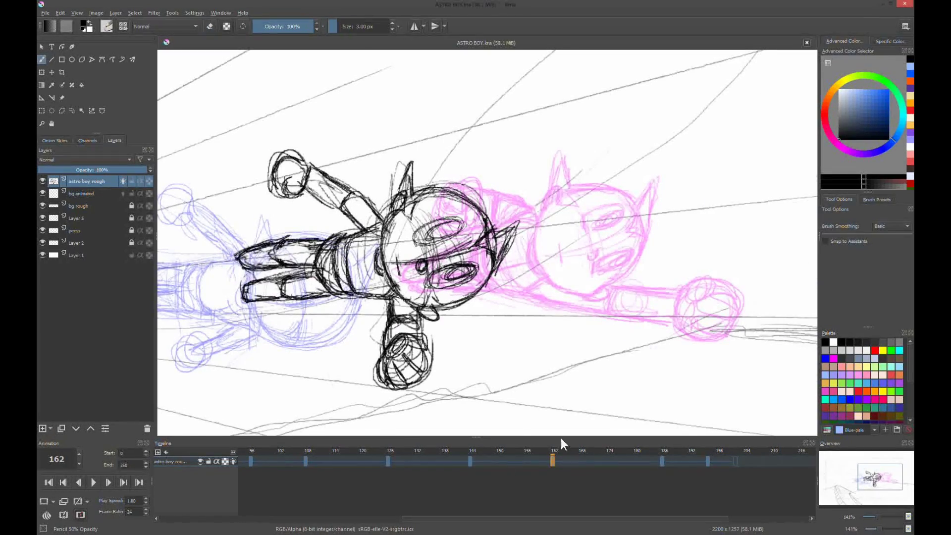
left_click(555, 461)
key("e")
left_click_drag(535, 209, 470, 312)
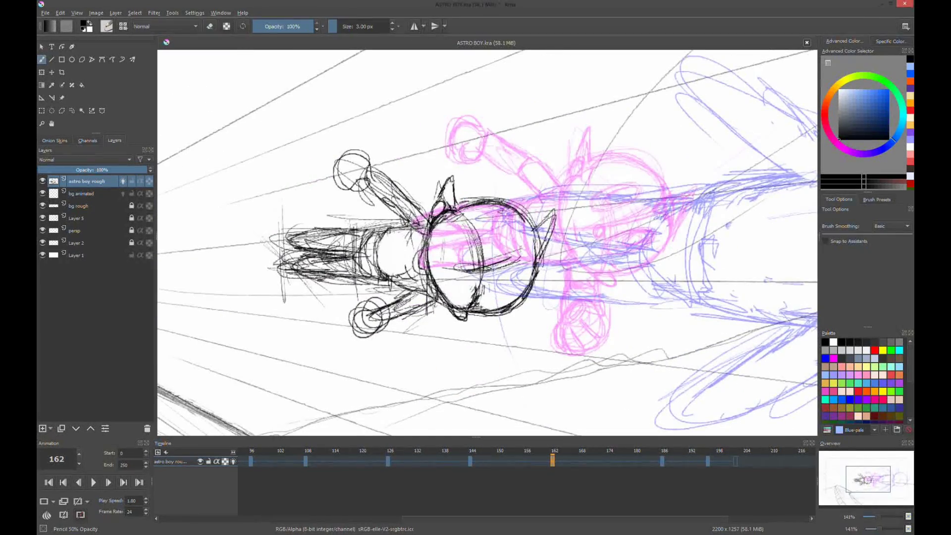
left_click_drag(550, 228, 530, 277)
left_click_drag(436, 217, 515, 278)
mouse_move(471, 233)
left_mouse_down()
mouse_move(520, 228)
mouse_move(515, 243)
left_mouse_up()
Step: Redraw the frame 162 eyes, nose, body bands, arms and hands
left_click_drag(526, 275, 473, 287)
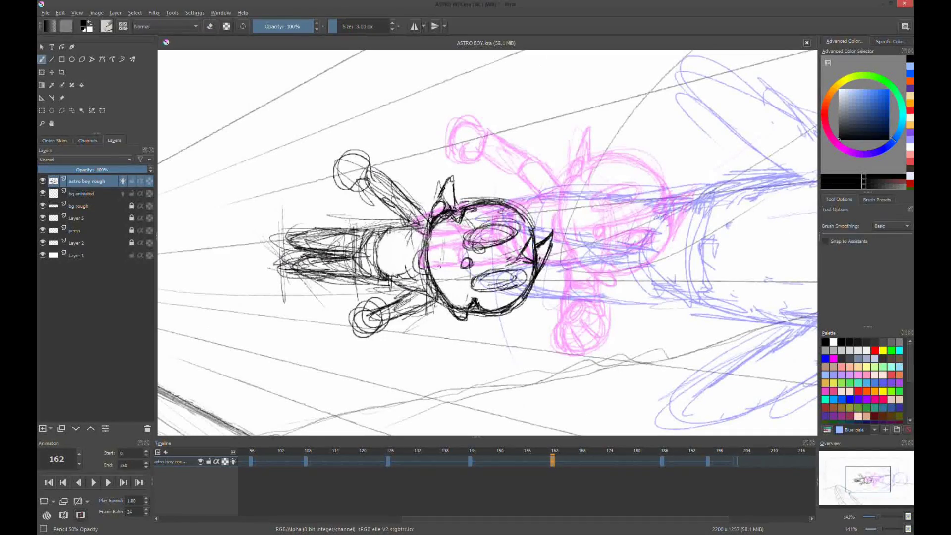
left_click_drag(441, 252, 441, 272)
left_click_drag(426, 228, 392, 273)
left_click_drag(525, 257, 356, 248)
left_click_drag(416, 230, 362, 277)
left_click_drag(441, 292, 391, 315)
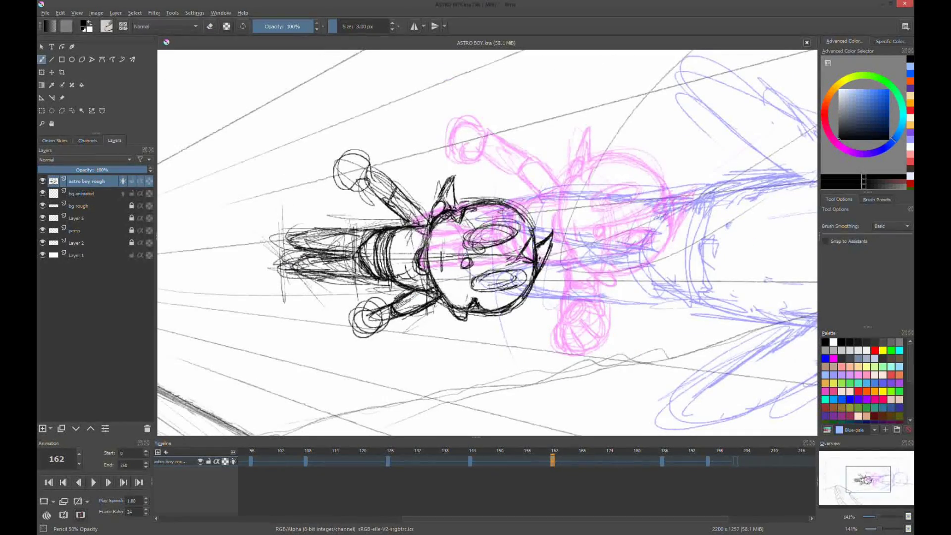
mouse_move(406, 193)
left_mouse_down()
mouse_move(347, 337)
mouse_move(337, 154)
left_mouse_up()
left_click_drag(372, 317, 347, 337)
Step: Redraw the eye, head outline, ear and hair on frame 186
key("e")
key("period")
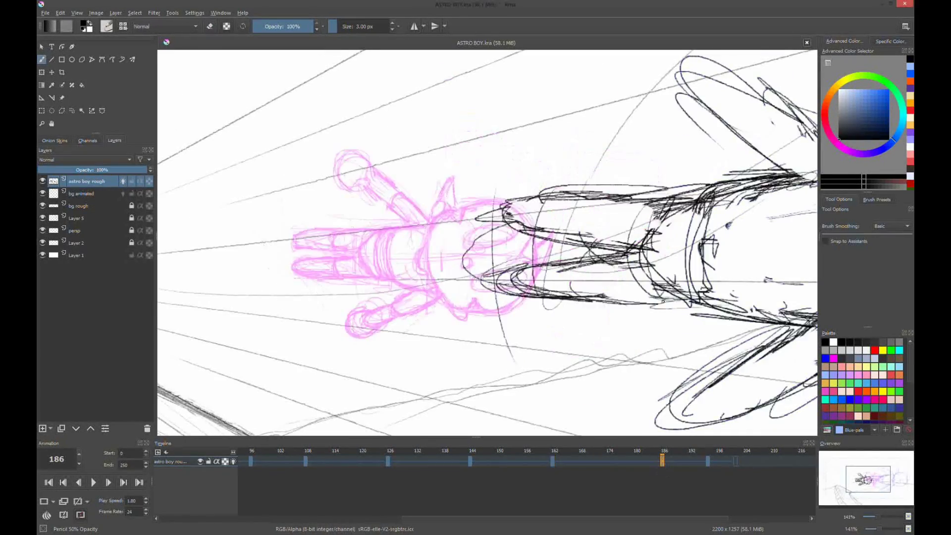
key("1")
key("e")
left_click_drag(544, 250, 535, 307)
left_click_drag(555, 203, 639, 342)
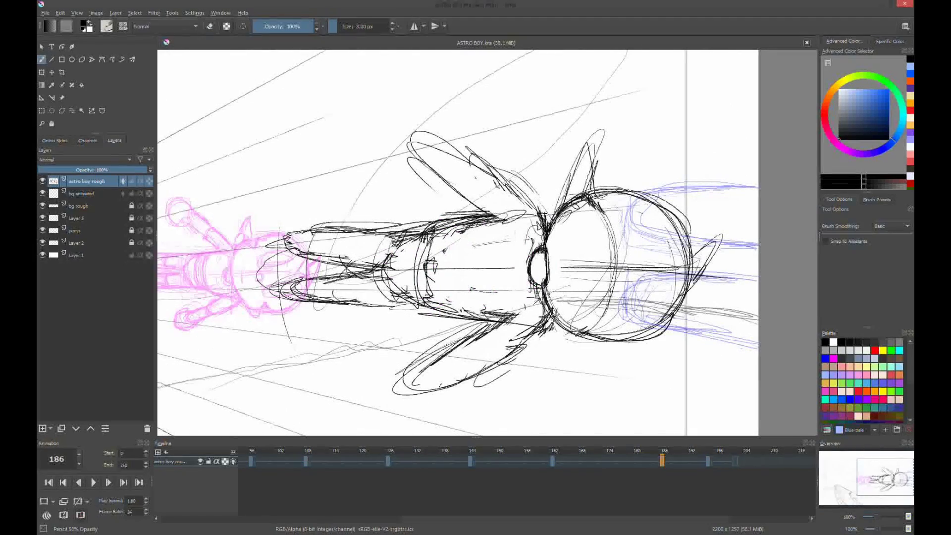
left_click_drag(688, 298, 718, 253)
left_click_drag(565, 203, 595, 146)
left_click_drag(565, 329, 595, 354)
Step: Add eyes, nose and head guide lines, and redraw the waist and legs on frame 186
left_click_drag(609, 233, 679, 238)
left_click_drag(609, 292, 679, 298)
mouse_move(607, 223)
left_mouse_down()
mouse_move(617, 268)
mouse_move(576, 286)
left_mouse_up()
left_click_drag(446, 223, 454, 312)
left_click_drag(423, 222, 425, 306)
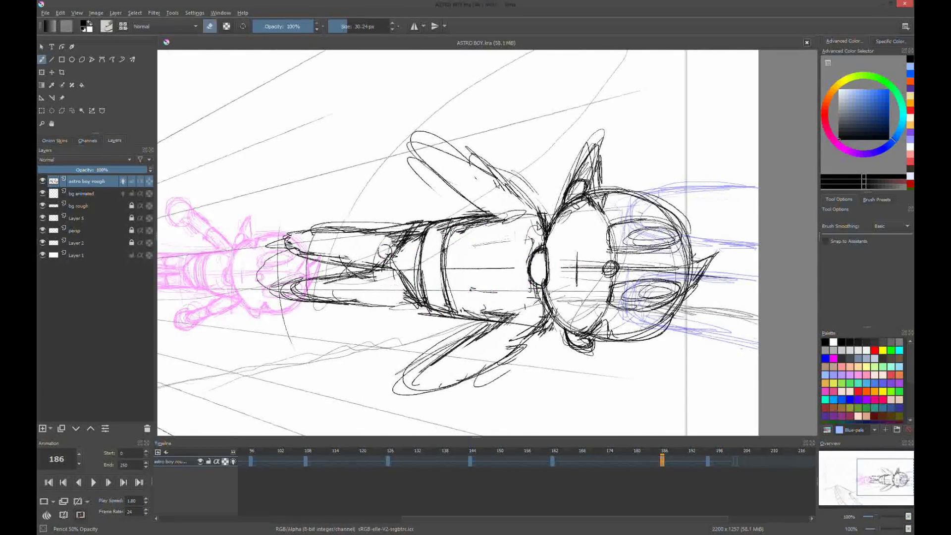
left_click_drag(312, 228, 417, 268)
left_click_drag(342, 262, 391, 278)
left_click_drag(357, 298, 431, 307)
Step: Erase and redraw the frame 186 legs, lower hand and raised arm
key("e")
mouse_move(257, 307)
left_mouse_down()
mouse_move(342, 233)
mouse_move(346, 253)
left_mouse_up()
key("e")
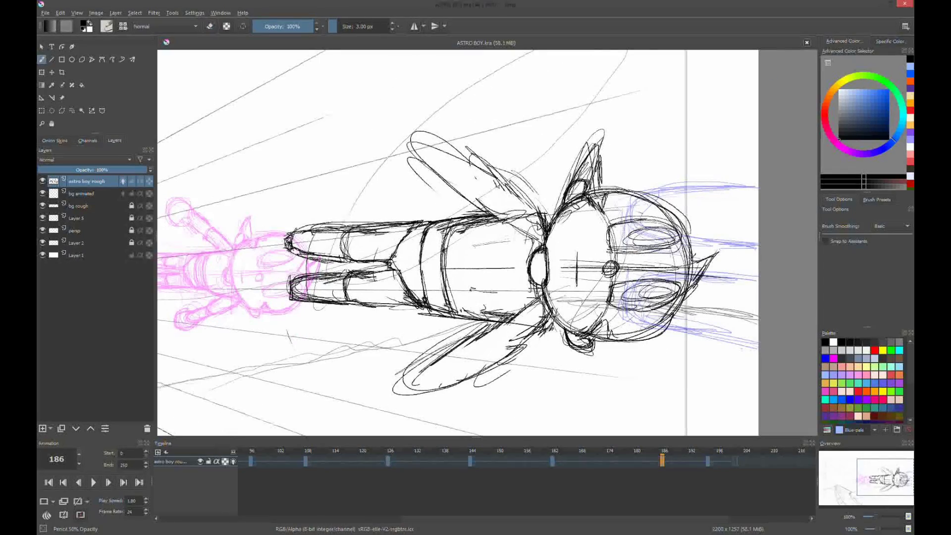
left_click_drag(545, 303, 461, 371)
left_click_drag(416, 346, 391, 391)
mouse_move(525, 213)
left_mouse_down()
mouse_move(426, 148)
mouse_move(387, 174)
left_mouse_up()
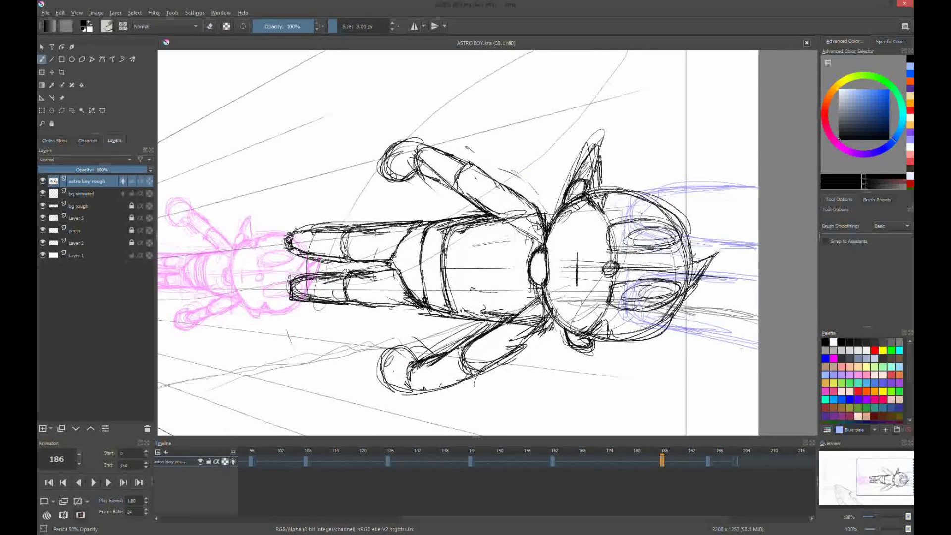
key("e")
left_click_drag(525, 318, 476, 223)
left_click_drag(411, 278, 594, 148)
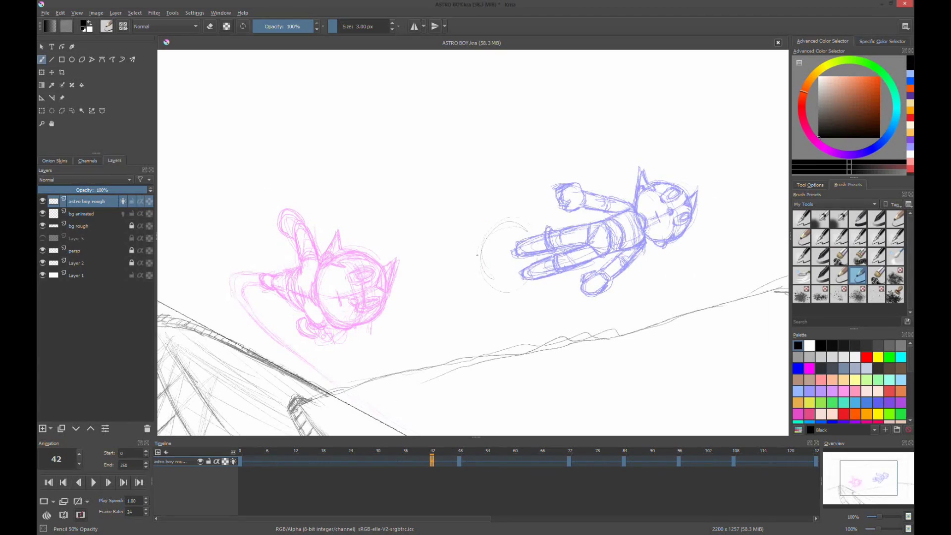
Step: Sketch the frame 42 pose: head circle, body cone, torso, both arms and legs
left_click_drag(527, 228, 488, 290)
left_click_drag(545, 243, 520, 290)
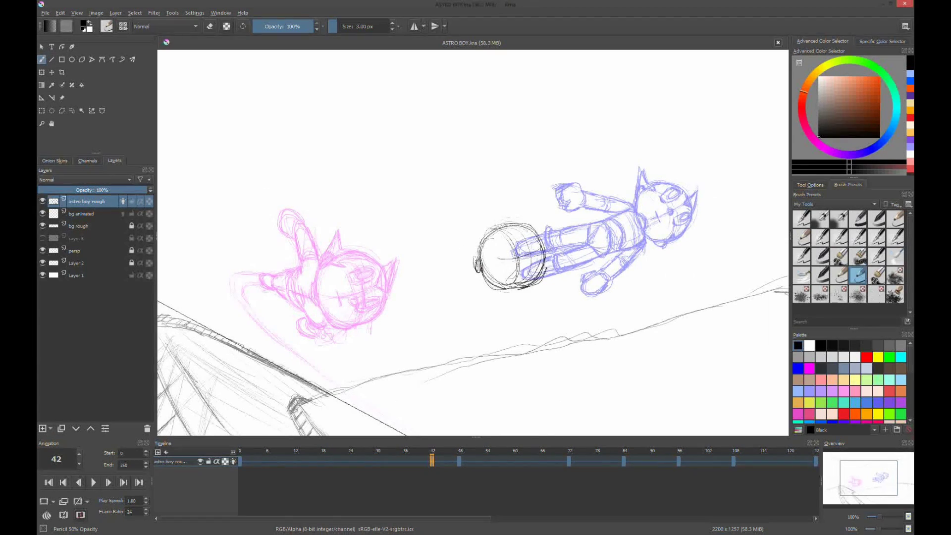
left_click_drag(470, 245, 421, 270)
left_click_drag(476, 248, 479, 287)
mouse_move(540, 233)
left_mouse_down()
mouse_move(337, 288)
mouse_move(382, 292)
left_mouse_up()
left_click_drag(481, 248, 406, 213)
left_click_drag(478, 282, 441, 312)
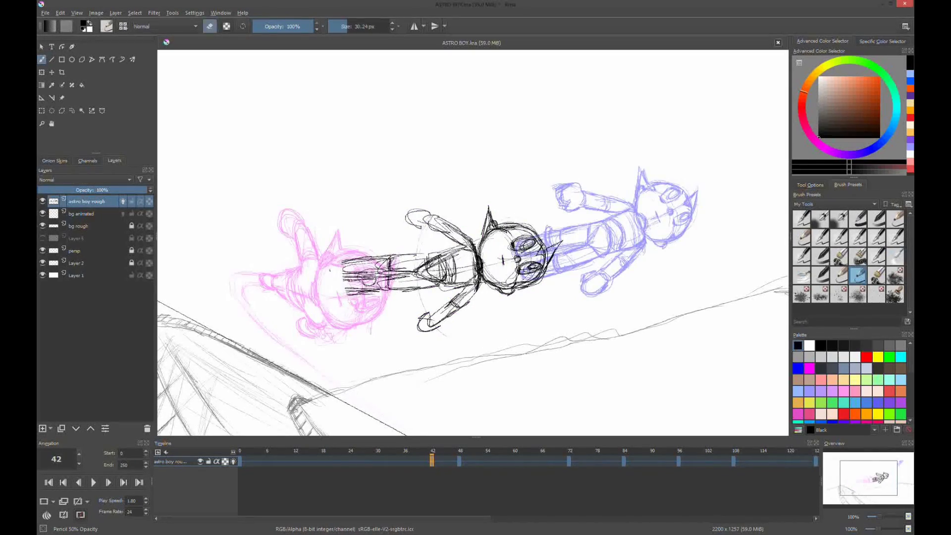
left_click_drag(349, 260, 396, 293)
Step: Clean up the crossing torso lines and compare frames 42 and 37
left_click_drag(430, 261, 417, 283)
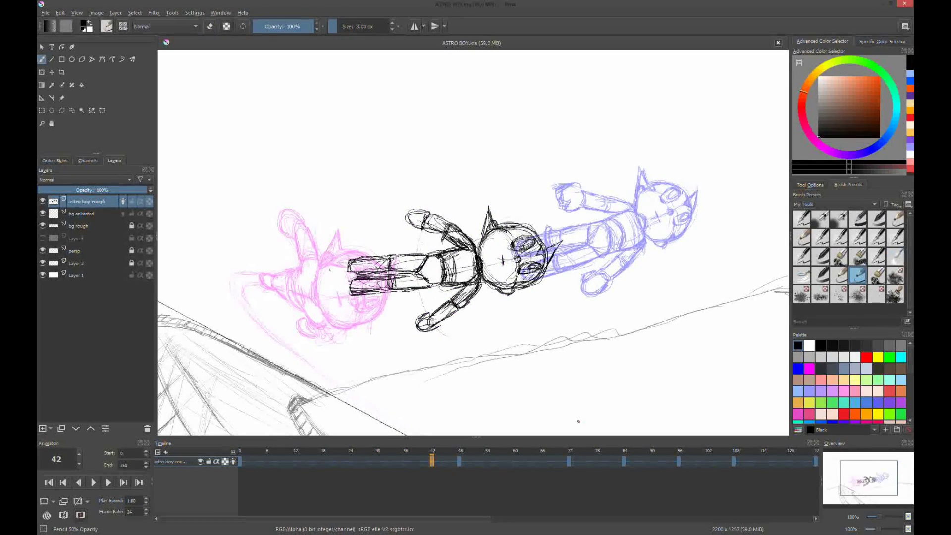
left_click(404, 462)
left_click(405, 462)
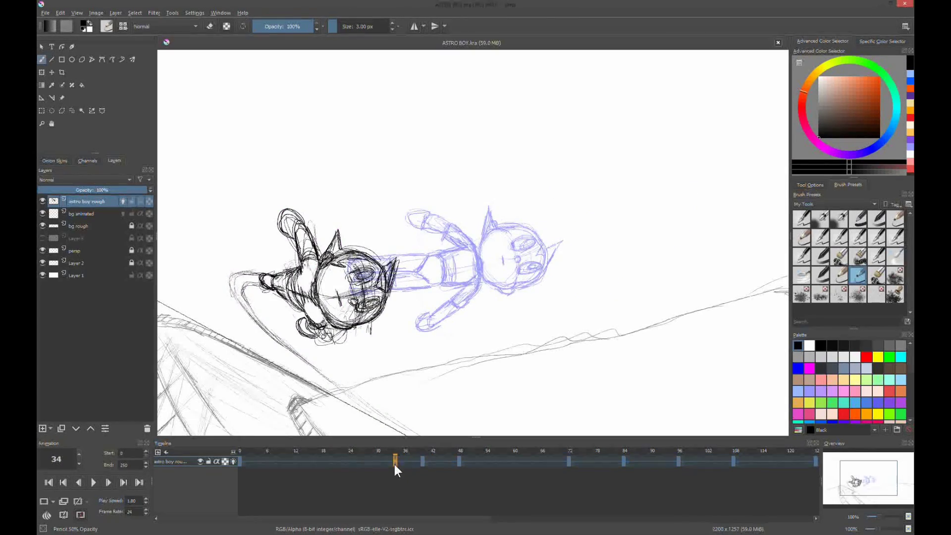
left_click(387, 461)
Step: Sketch the frame 32 pose with head, guide lines, pointed body, eyes, horn and spike
left_click_drag(347, 253, 350, 255)
left_click_drag(347, 288, 444, 278)
left_click_drag(386, 248, 403, 324)
mouse_move(369, 262)
left_mouse_down()
mouse_move(327, 317)
mouse_move(347, 312)
left_mouse_up()
left_click_drag(339, 239, 374, 277)
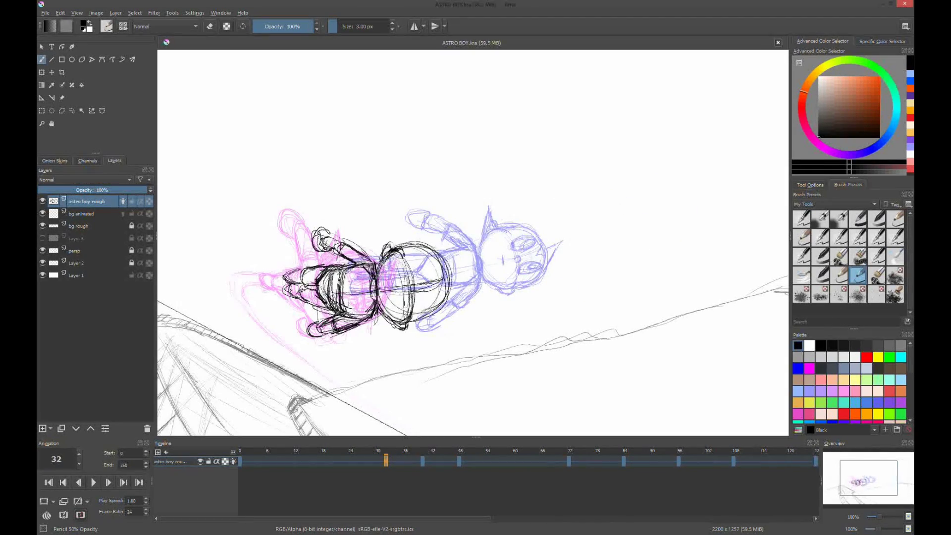
left_click_drag(411, 272, 436, 277)
mouse_move(409, 300)
left_mouse_down()
mouse_move(438, 305)
mouse_move(466, 268)
left_mouse_up()
left_click_drag(379, 262, 386, 223)
left_click_drag(543, 455, 420, 454)
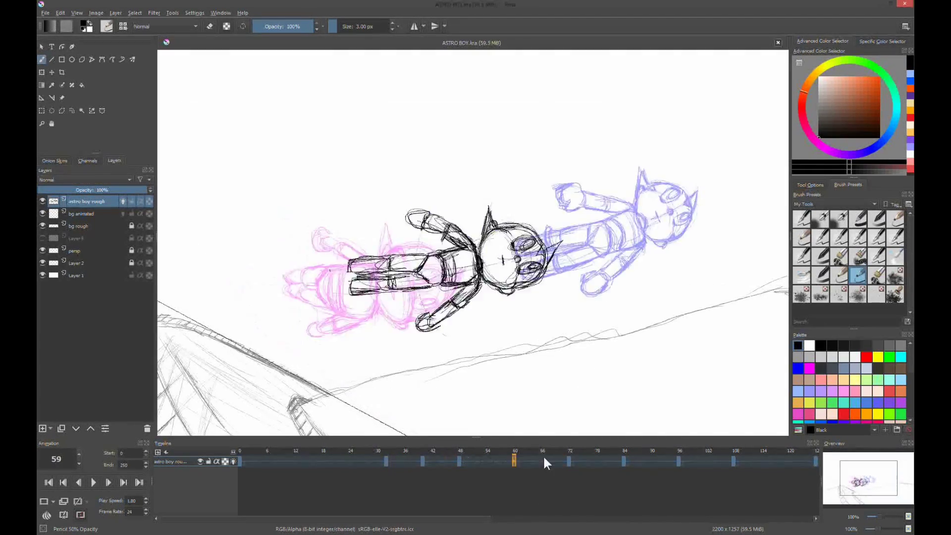
key("minus")
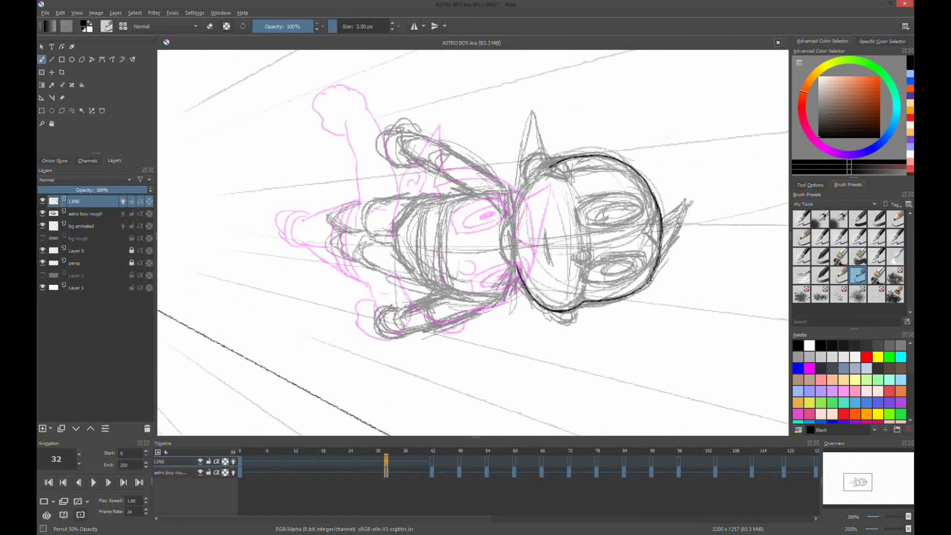
Step: Ink the spiked hair, ear, both legs and head arc on the LINE layer
mouse_move(529, 152)
left_mouse_down()
mouse_move(560, 157)
mouse_move(532, 176)
left_mouse_up()
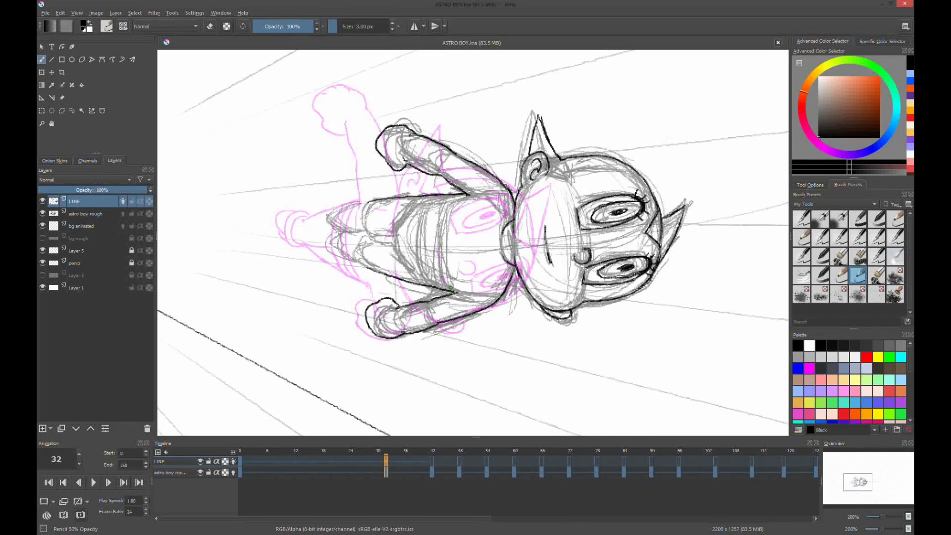
left_click_drag(395, 200, 396, 268)
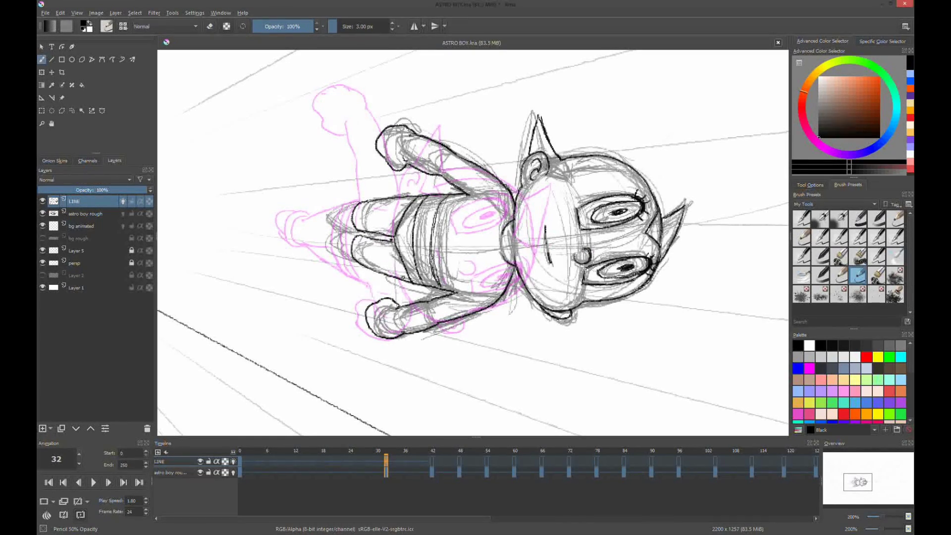
left_click_drag(355, 200, 327, 257)
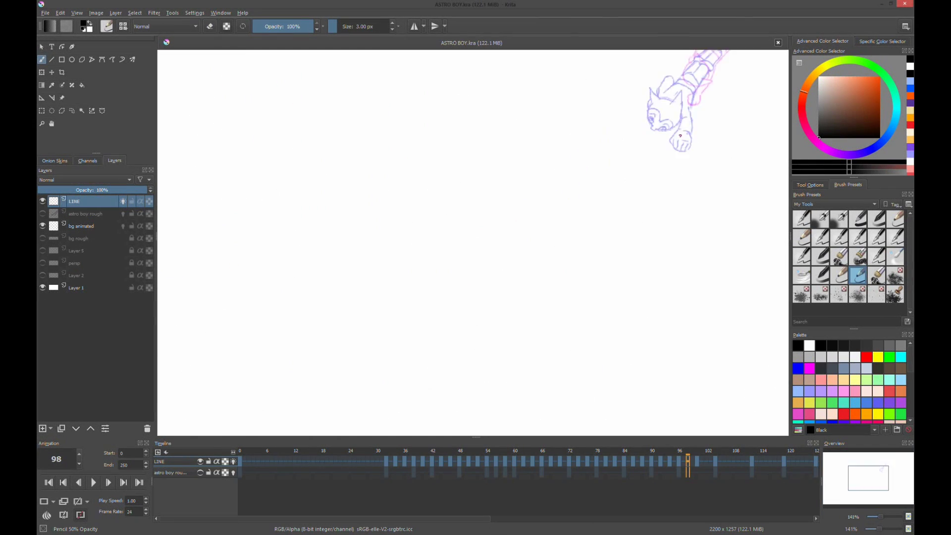
left_click_drag(571, 226, 575, 259)
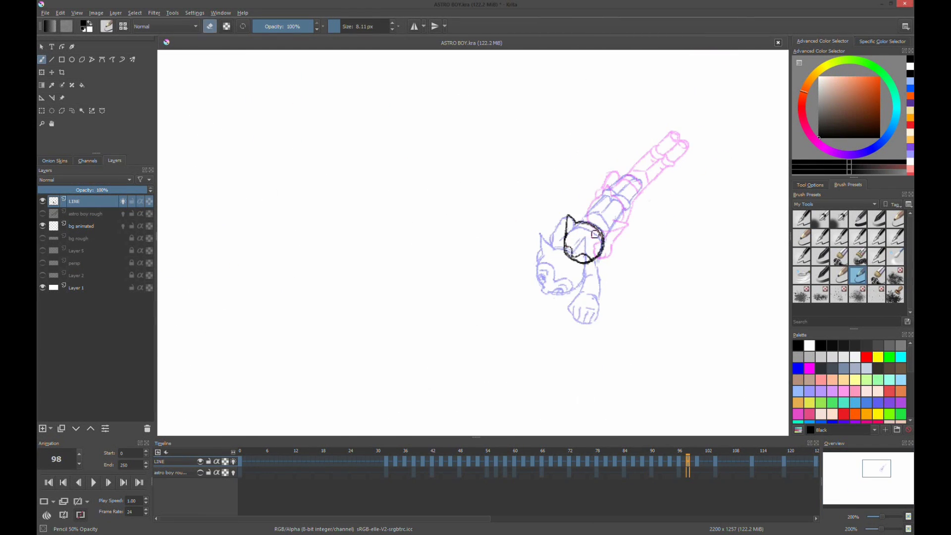
key("e")
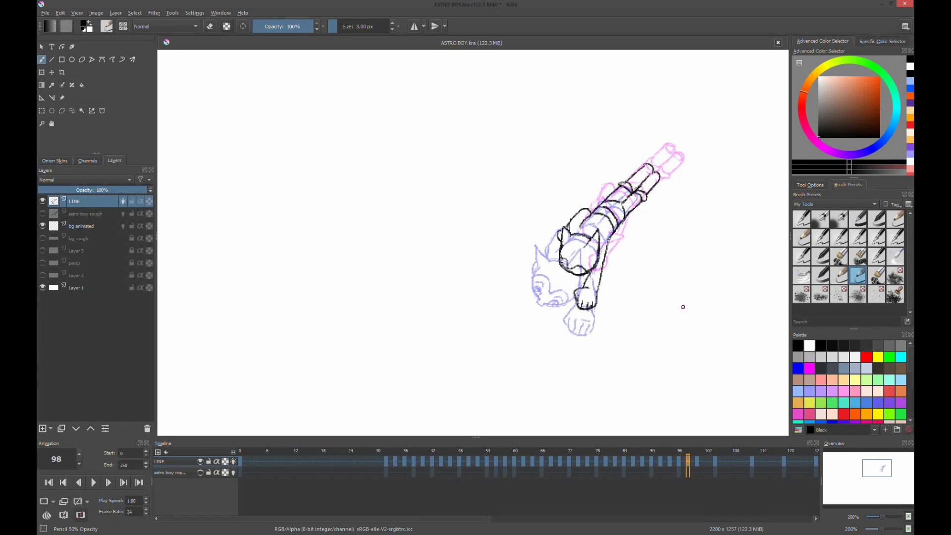
Step: Draw the pupils and eye details on frame 102
key("Right")
key("Right")
key("Right")
key("Right")
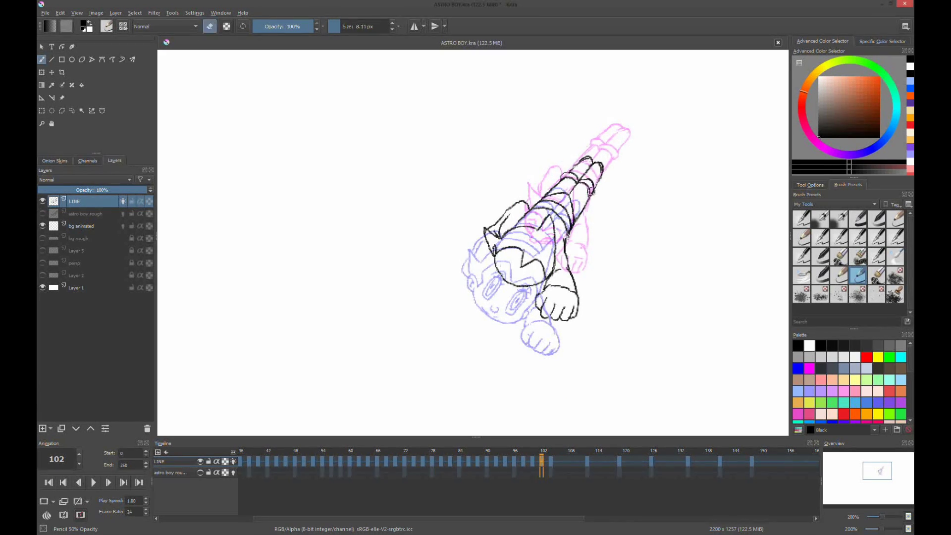
left_click_drag(523, 280, 534, 286)
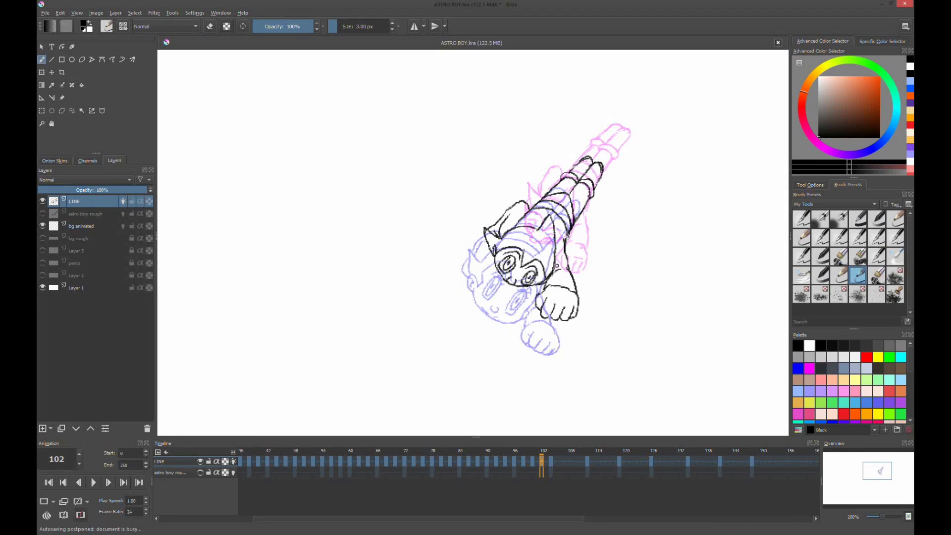
left_click_drag(508, 256, 536, 272)
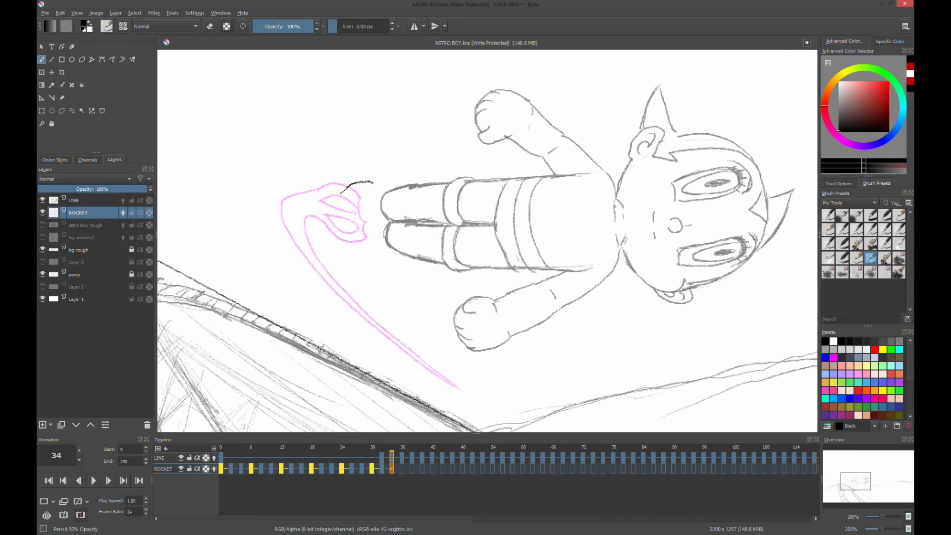
Step: Ink the exhaust's inner and outer curves on frames 34 and 36
left_click_drag(304, 218, 350, 233)
left_click_drag(281, 201, 327, 281)
left_click_drag(303, 218, 345, 293)
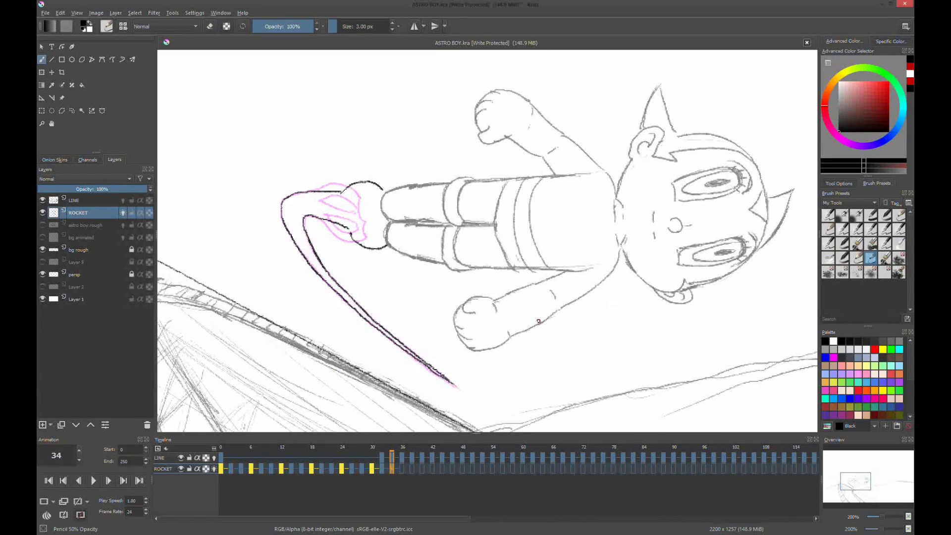
left_click_drag(539, 321, 585, 258)
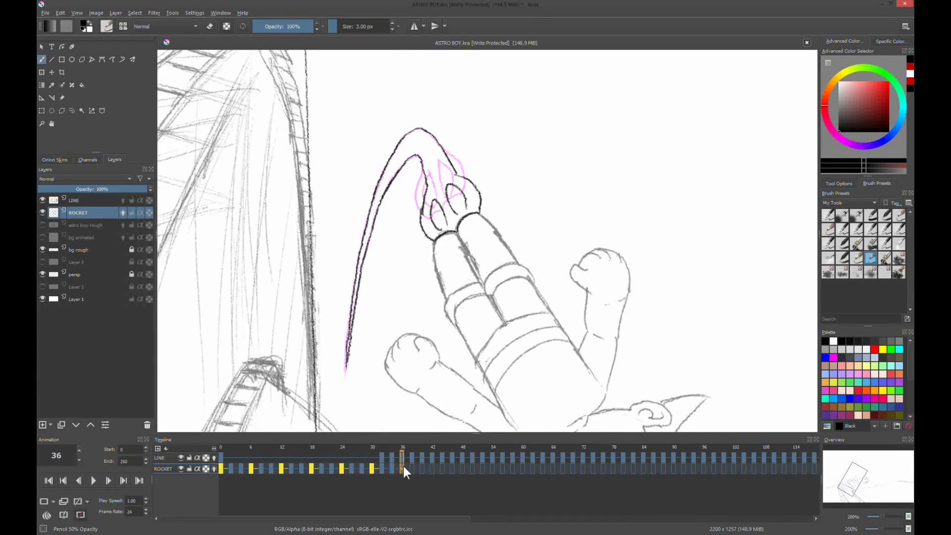
left_click_drag(396, 172, 434, 244)
left_click_drag(360, 249, 348, 340)
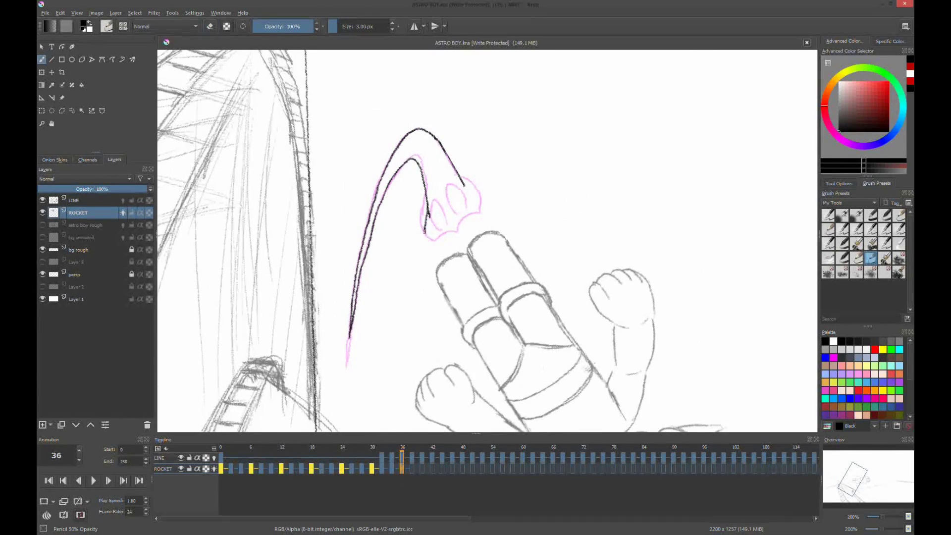
Step: Ink the exhaust edges and nozzle on frames 38 and 40
left_click_drag(439, 235, 452, 297)
left_click_drag(474, 214, 488, 220)
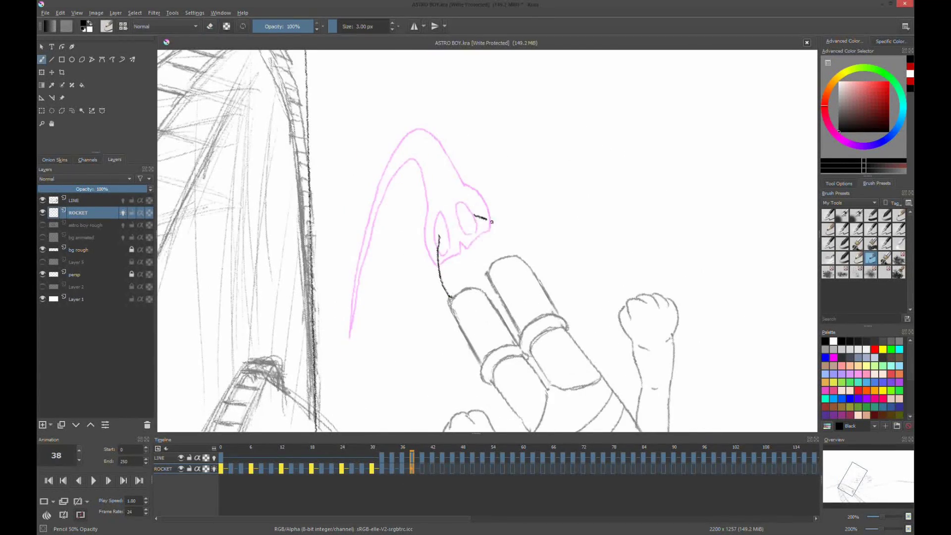
key("e")
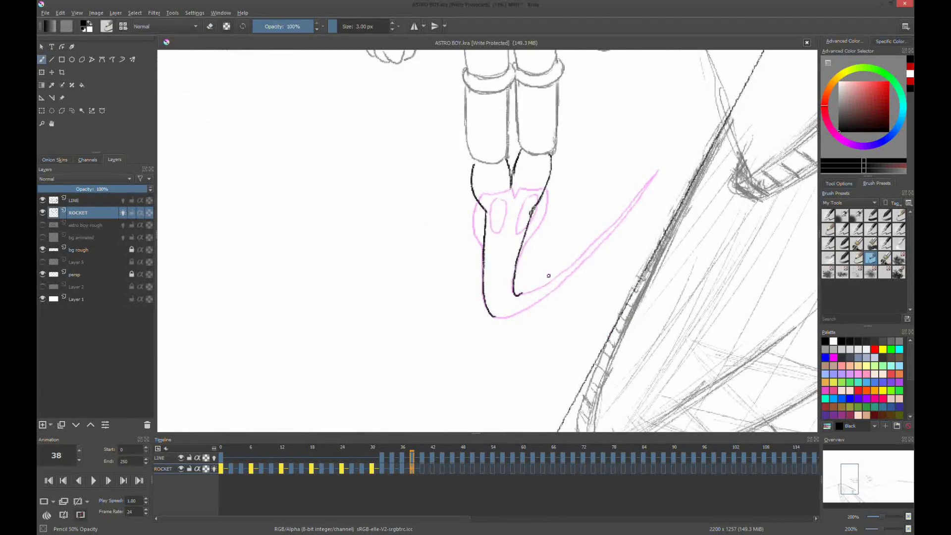
left_click_drag(548, 276, 487, 182)
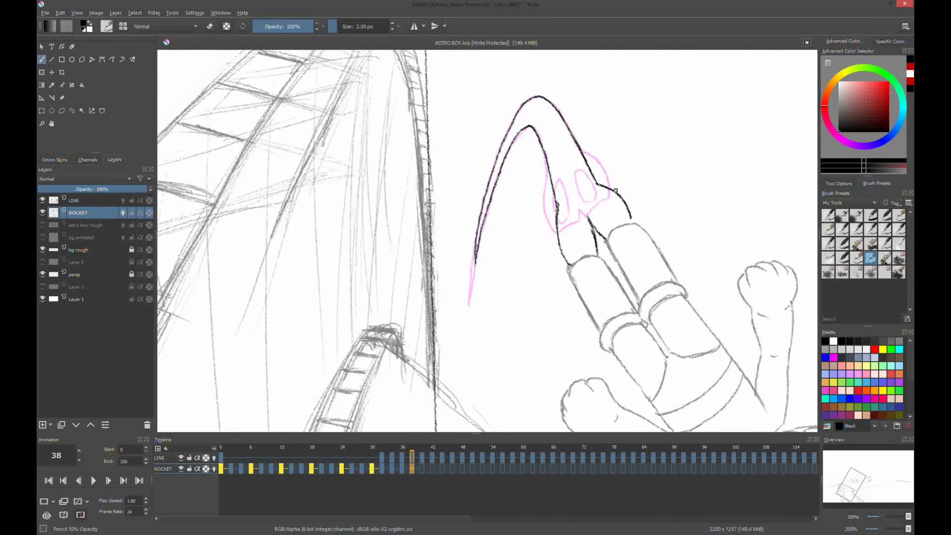
left_click(423, 450)
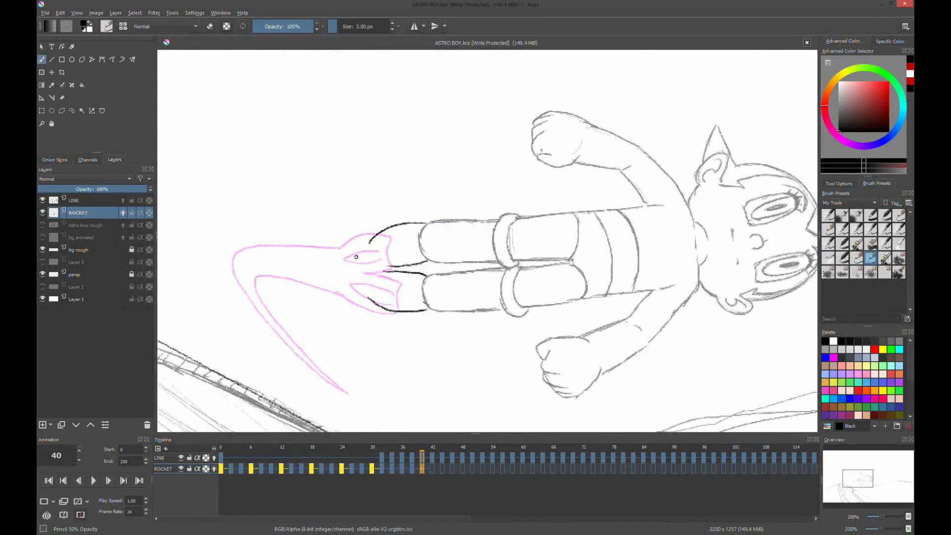
mouse_move(369, 243)
left_mouse_down()
mouse_move(241, 257)
mouse_move(388, 310)
left_mouse_up()
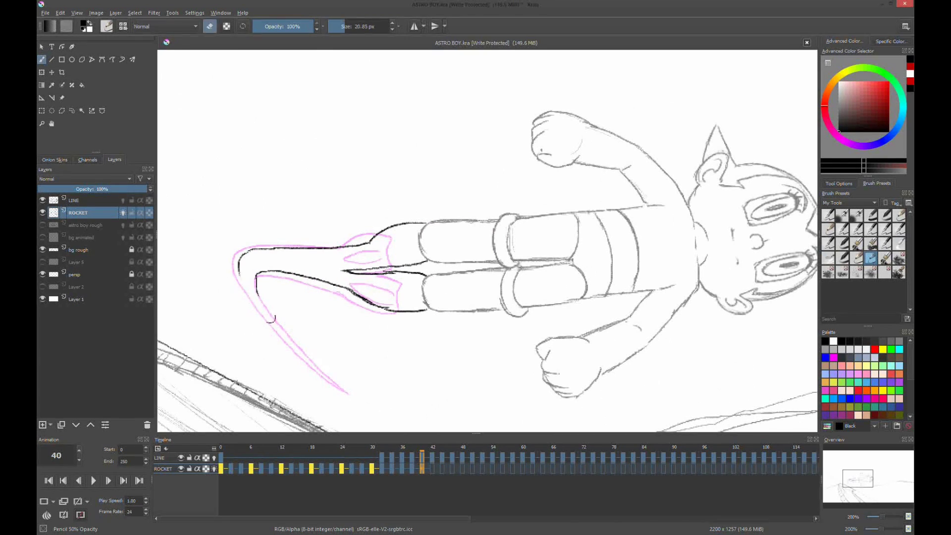
left_click_drag(240, 257, 300, 352)
Step: Ink the full exhaust outline on frame 42
left_click(432, 467)
left_click_drag(465, 216, 248, 250)
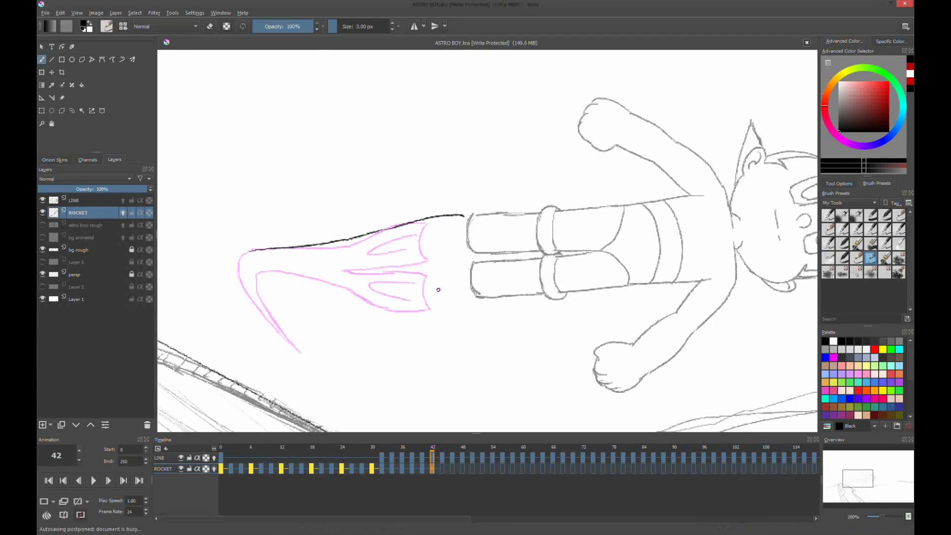
mouse_move(474, 297)
left_mouse_down()
mouse_move(256, 273)
mouse_move(268, 317)
left_mouse_up()
left_click_drag(465, 227, 411, 244)
left_click_drag(468, 286, 406, 281)
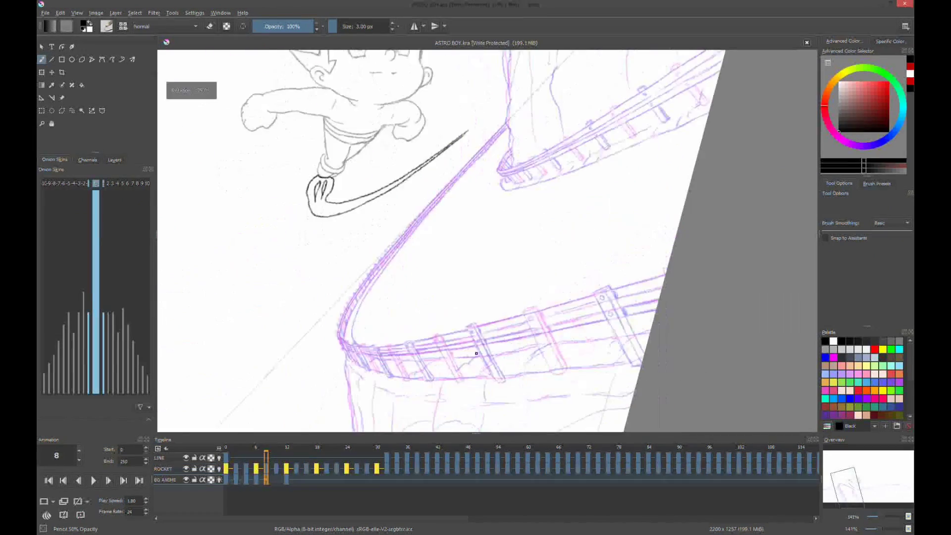
Step: Ink the brackets along the structure's rim with the pencil
left_click_drag(300, 194, 341, 264)
left_click_drag(380, 184, 426, 267)
mouse_move(396, 183)
left_mouse_down()
mouse_move(442, 269)
mouse_move(382, 187)
left_mouse_up()
mouse_move(253, 195)
left_mouse_down()
mouse_move(277, 245)
mouse_move(203, 238)
left_mouse_up()
left_click_drag(401, 160, 469, 275)
left_click_drag(493, 270, 427, 156)
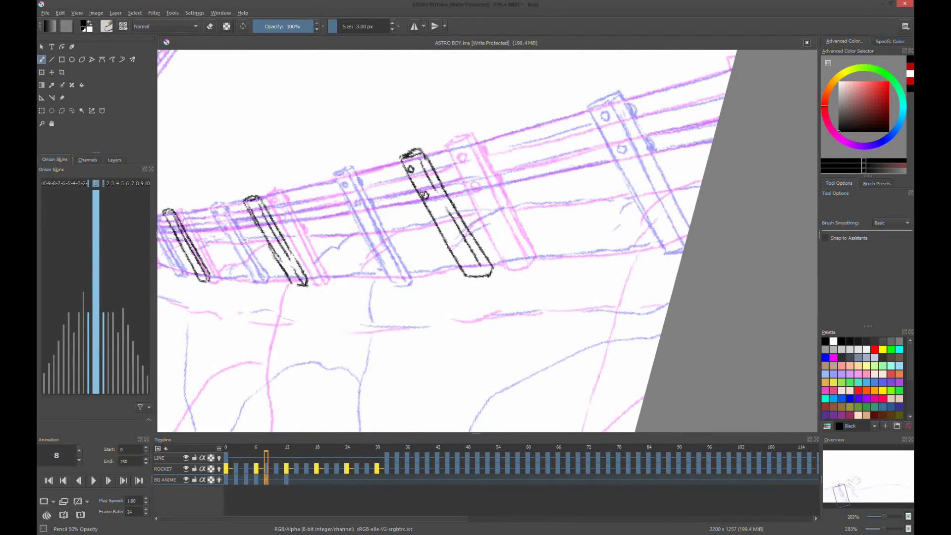
Step: Ink the upper ladder rails down toward Astro Boy's head
mouse_move(711, 103)
left_mouse_down()
mouse_move(599, 221)
mouse_move(668, 228)
mouse_move(495, 129)
mouse_move(481, 249)
mouse_move(501, 181)
mouse_move(475, 161)
left_mouse_up()
mouse_move(476, 161)
left_mouse_down()
mouse_move(458, 312)
mouse_move(468, 300)
left_mouse_up()
mouse_move(468, 300)
left_mouse_down()
mouse_move(465, 134)
mouse_move(537, 389)
left_mouse_up()
left_click_drag(441, 158, 493, 391)
left_click_drag(478, 243, 523, 406)
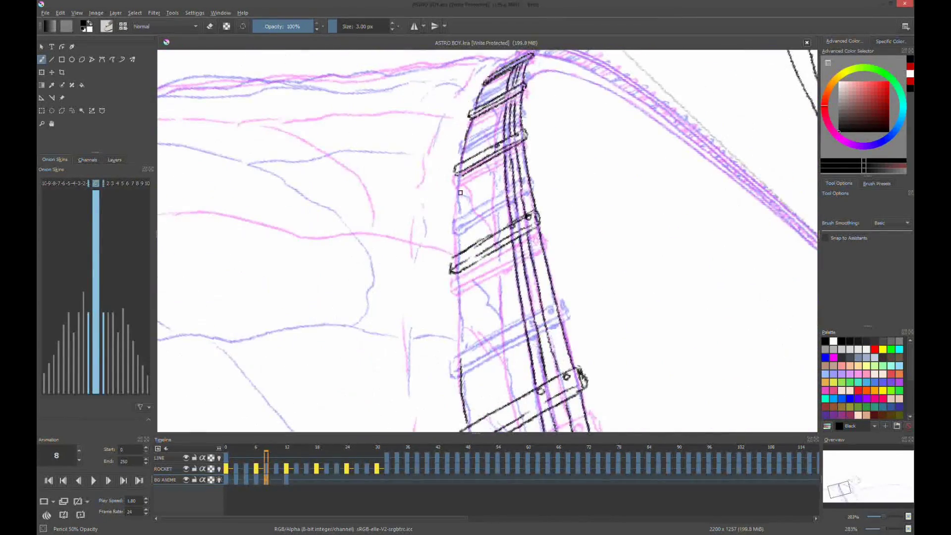
left_click_drag(463, 359, 456, 176)
left_click_drag(505, 59, 496, 137)
left_click_drag(493, 177, 500, 227)
Step: Finish inking the ladder rails, including the rail's lower curve
left_click_drag(484, 278, 463, 431)
left_click_drag(571, 245, 510, 235)
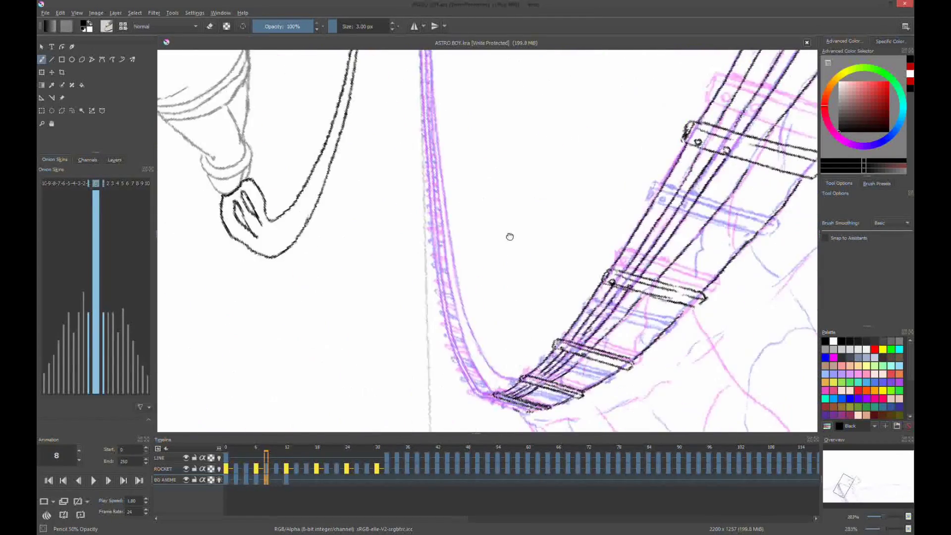
left_click_drag(513, 135, 520, 399)
mouse_move(515, 134)
left_mouse_down()
mouse_move(526, 403)
mouse_move(523, 230)
left_mouse_up()
left_click_drag(524, 226, 533, 407)
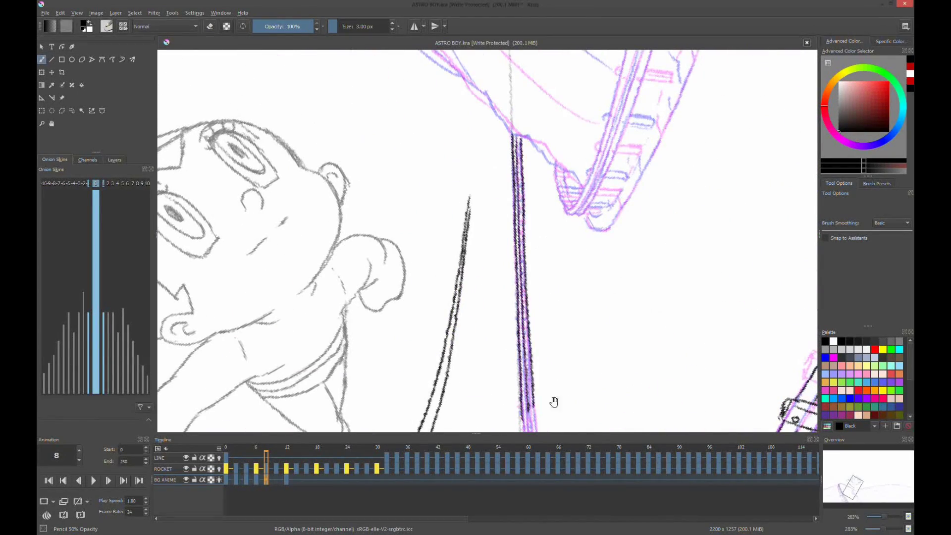
left_click_drag(458, 169, 478, 334)
left_click_drag(467, 137, 498, 357)
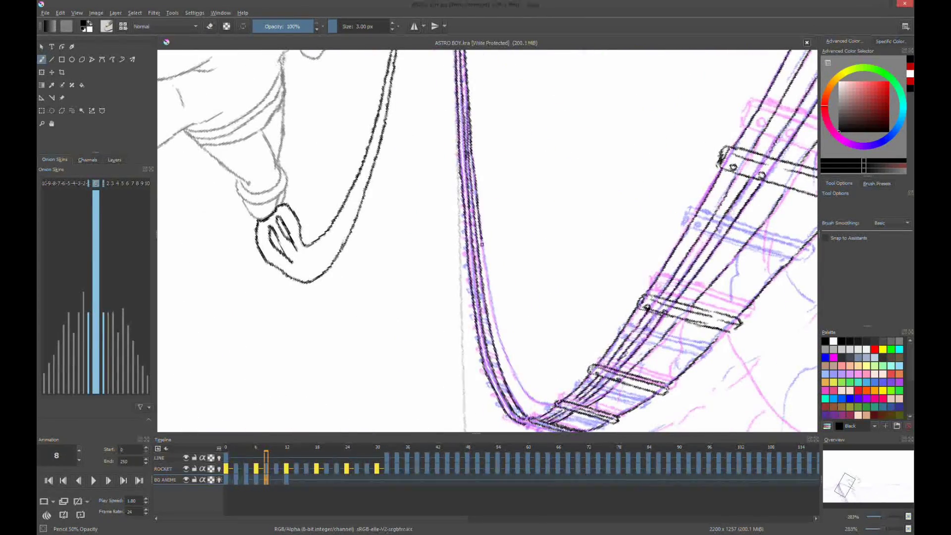
left_click_drag(480, 239, 545, 407)
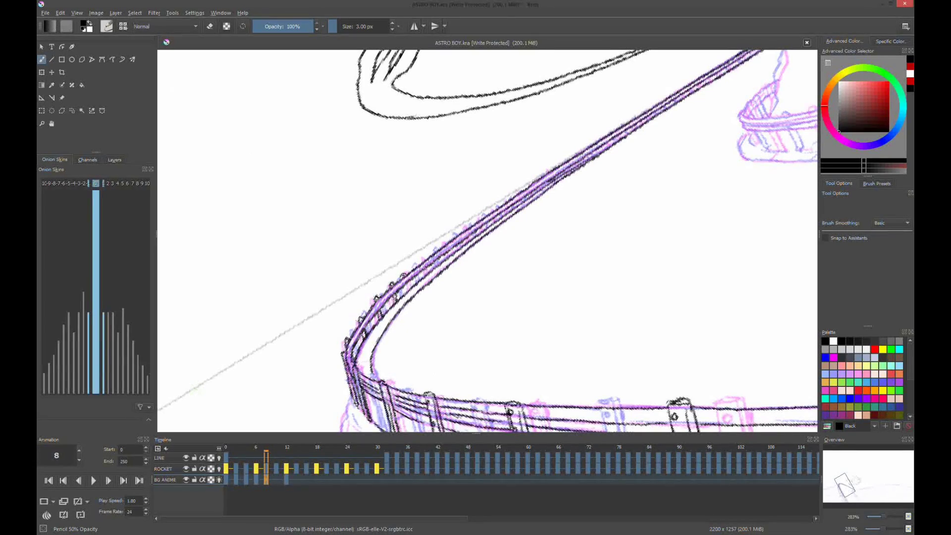
Step: Rotate the canvas and ink two long lines down the ladder side
scroll(613, 140, "down", 2)
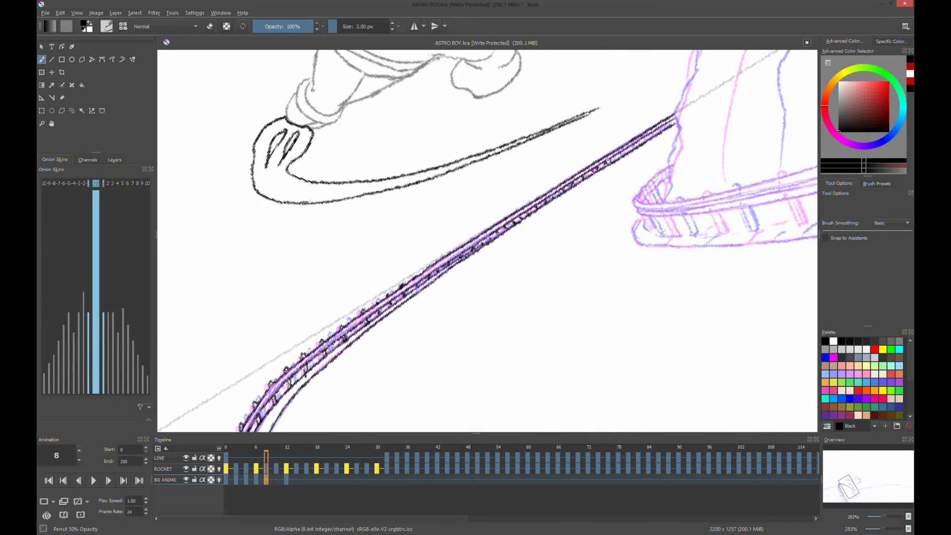
scroll(613, 141, "down", 2)
scroll(502, 259, "up", 2)
left_click_drag(503, 259, 414, 166)
scroll(415, 167, "up", 1)
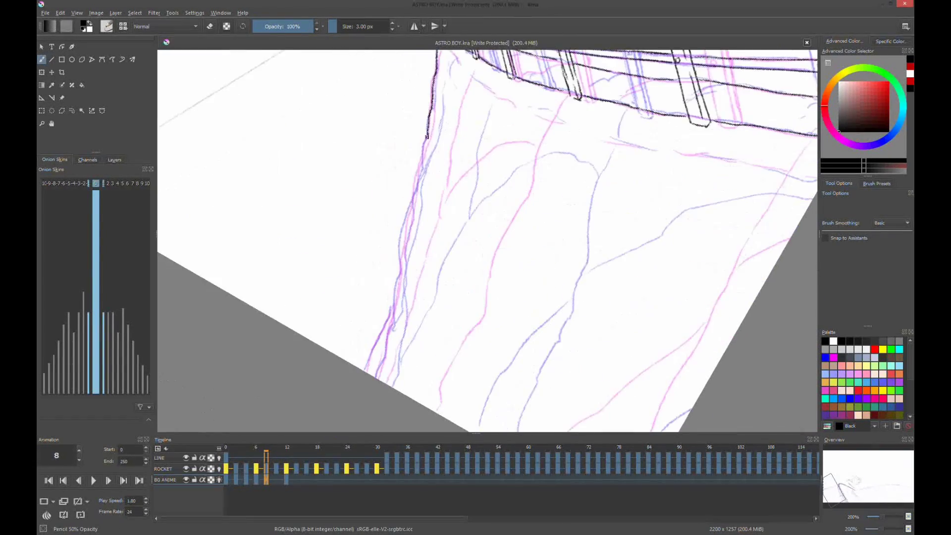
left_click_drag(535, 132, 384, 382)
left_click_drag(545, 89, 414, 396)
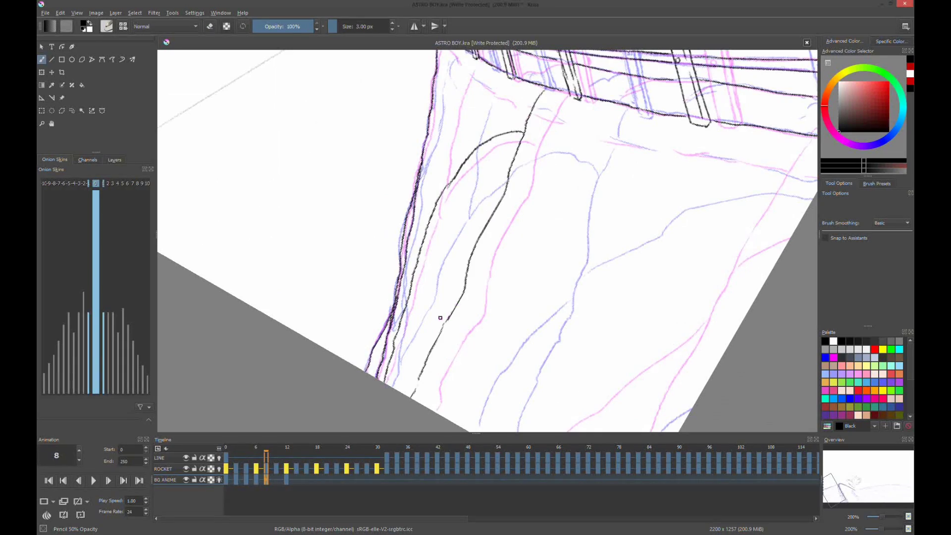
Step: Center the belt and legs, then outline Astro Boy in peach skin colour
mouse_move(536, 167)
left_mouse_down()
mouse_move(675, 159)
mouse_move(630, 225)
left_mouse_up()
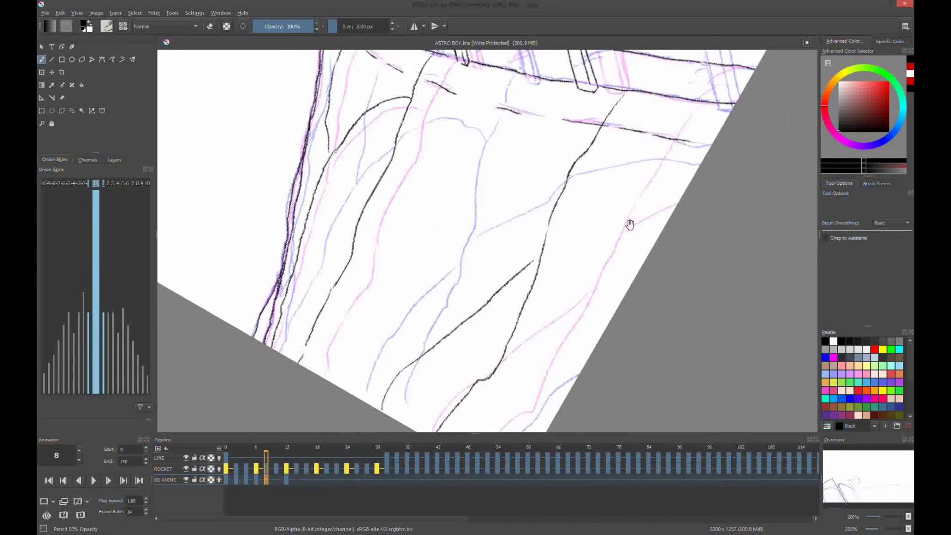
left_click_drag(528, 112, 612, 227)
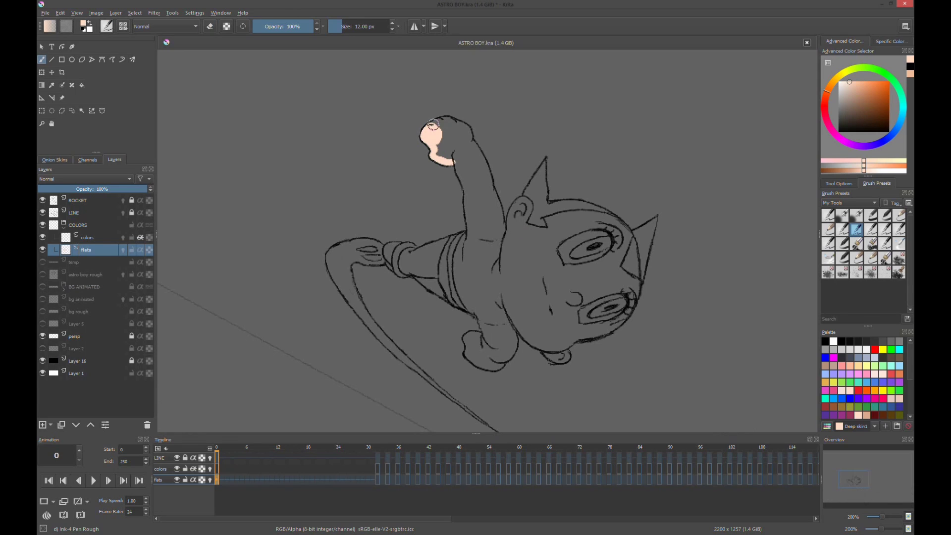
mouse_move(434, 124)
left_mouse_down()
mouse_move(545, 163)
mouse_move(639, 223)
mouse_move(574, 337)
mouse_move(515, 317)
left_mouse_up()
Step: Hide the ROCKET layer, fill the figure peach, and paint black hair on the colors layer
left_click(42, 200)
mouse_move(466, 163)
left_mouse_down()
mouse_move(387, 247)
mouse_move(461, 308)
mouse_move(515, 369)
left_mouse_up()
left_click(87, 237)
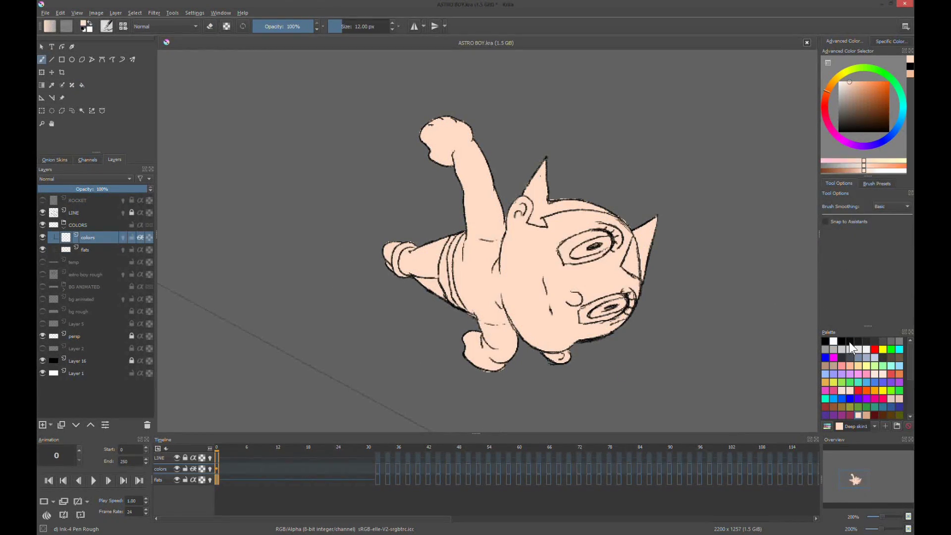
left_click(849, 342)
mouse_move(545, 161)
left_mouse_down()
mouse_move(532, 191)
mouse_move(654, 218)
left_mouse_up()
mouse_move(654, 221)
left_mouse_down()
mouse_move(624, 262)
mouse_move(636, 277)
left_mouse_up()
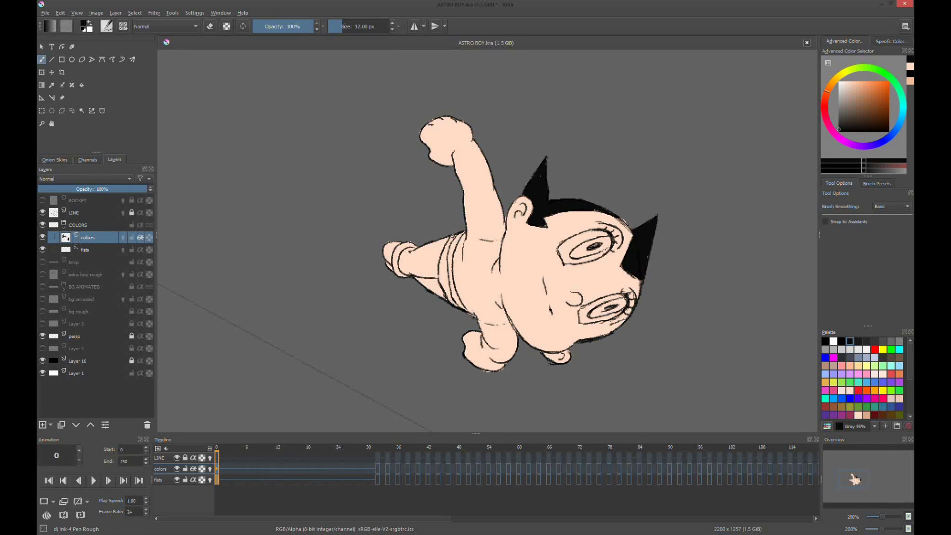
left_click_drag(448, 235, 444, 304)
Step: Paint the eyes light blue, the boot red, and brown pupils
scroll(865, 381, "down", 5)
left_click(867, 391)
left_click_drag(594, 235, 582, 253)
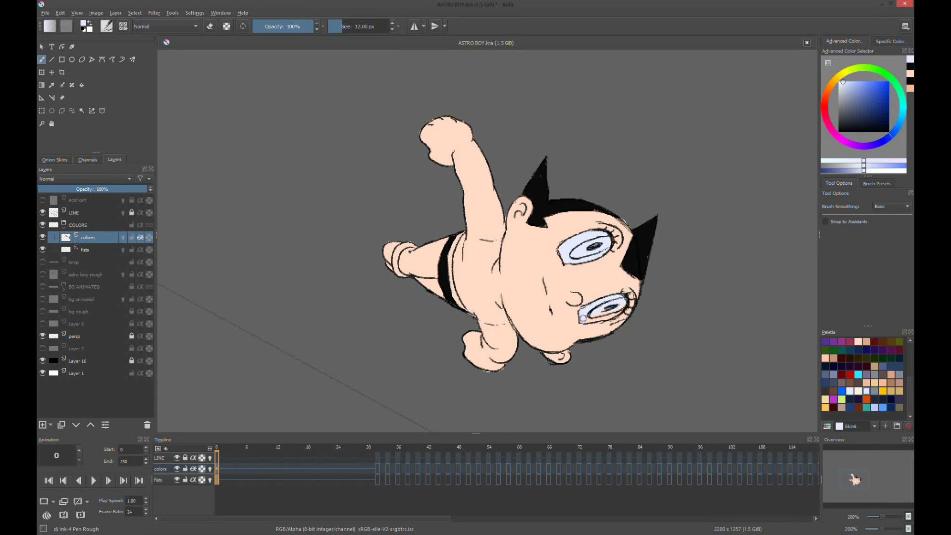
left_click(849, 375)
left_click_drag(386, 245, 411, 273)
left_click(875, 357)
left_click_drag(575, 245, 607, 250)
Step: Paint a teal stripe along the belt and save the document
left_click_drag(592, 309, 622, 307)
left_click(867, 407)
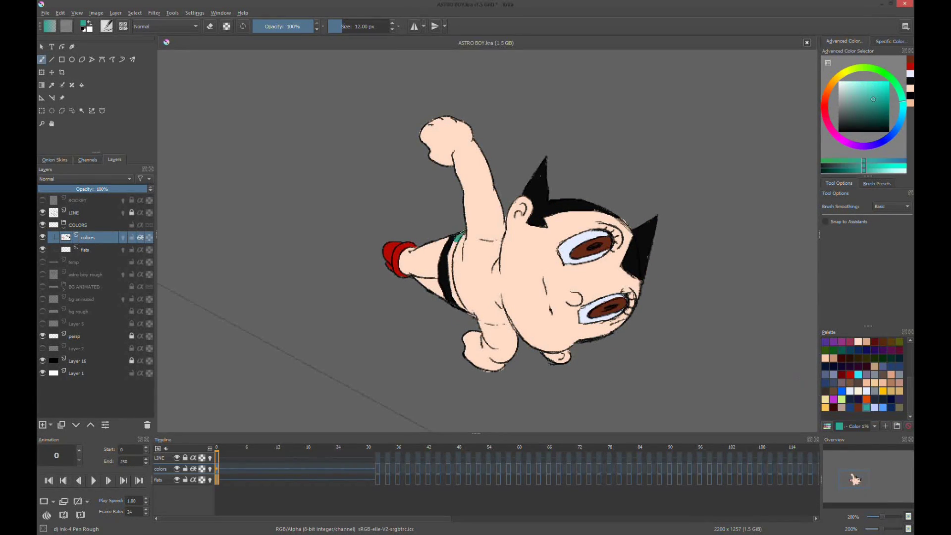
left_click_drag(457, 237, 464, 304)
key("ctrl+s")
Step: Add a new layer named SHADOWS and open its layer options
key("ctrl+shift+n")
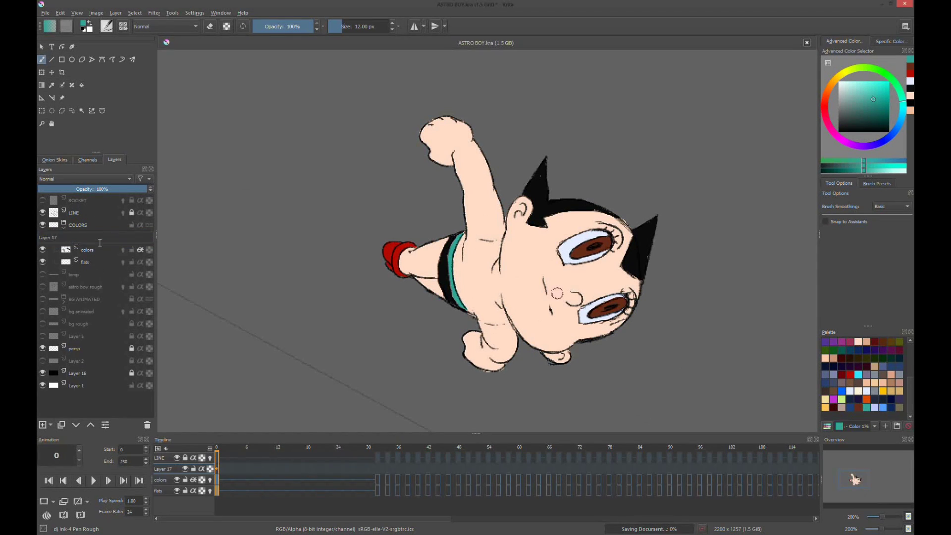
type("SHADOWS")
key("Return")
right_click(104, 242)
Step: Paint muted purple shadows on the leg, arm, torso and face edge
key("Escape")
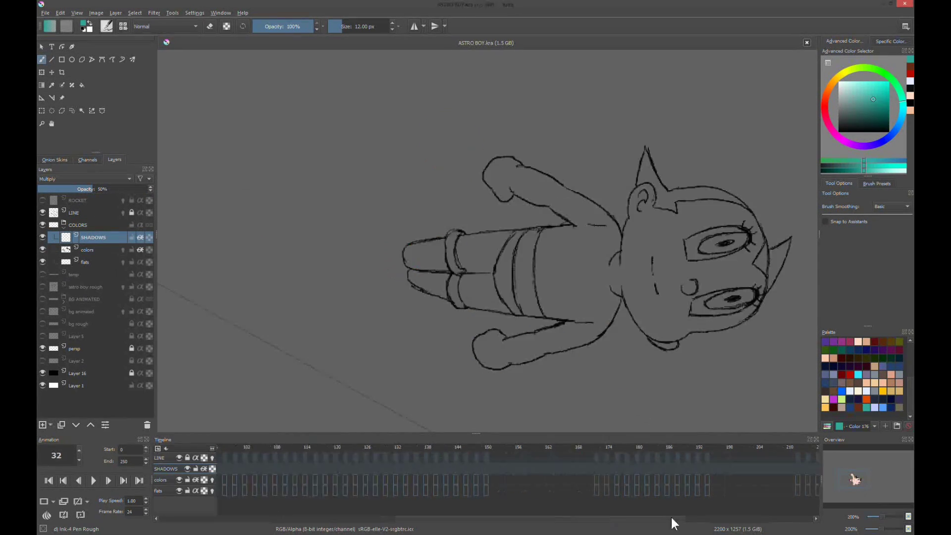
left_click(826, 341)
left_click_drag(396, 258, 443, 295)
left_click_drag(434, 148, 476, 246)
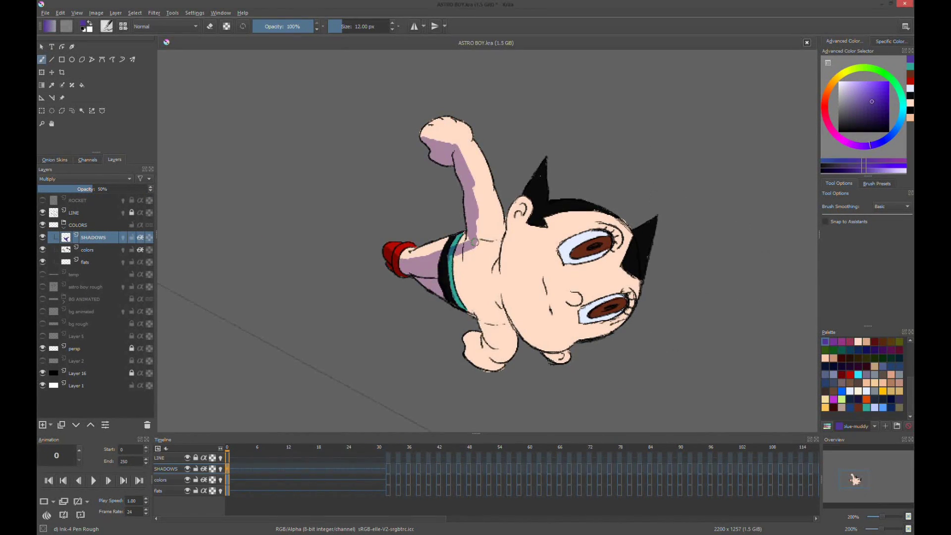
left_click_drag(475, 191, 523, 250)
left_click_drag(463, 317, 491, 354)
left_click_drag(521, 213, 533, 339)
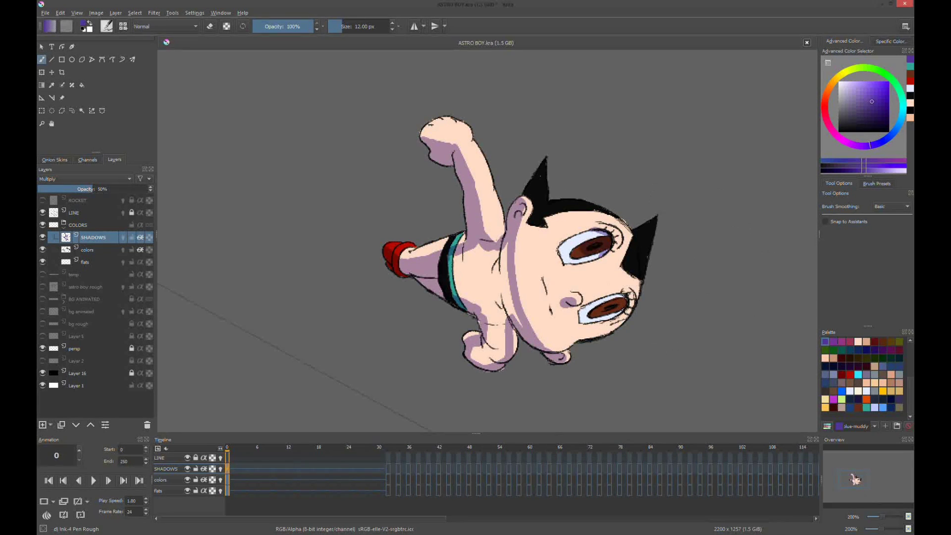
Step: Insert a new layer named HIGHLIGHTS
scroll(616, 305, "down", 2)
scroll(656, 319, "up", 1)
scroll(562, 344, "down", 1)
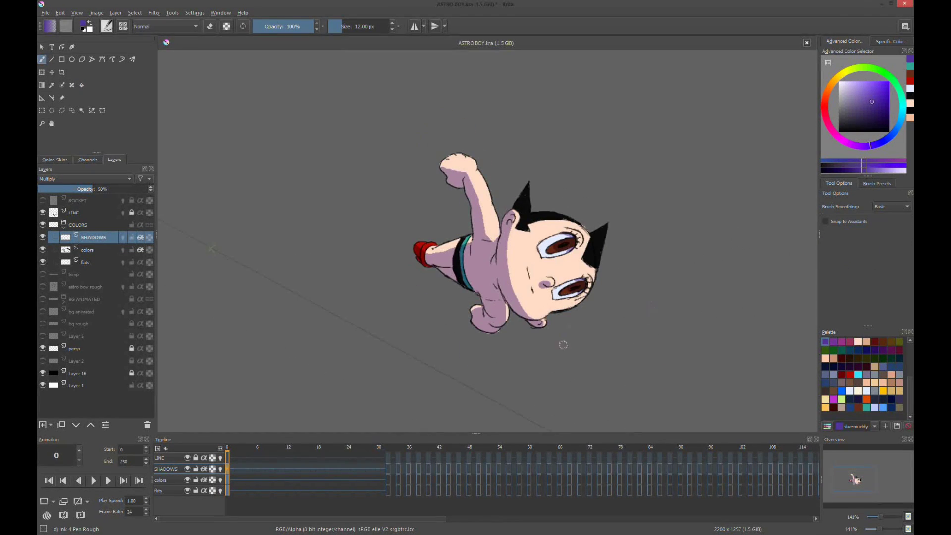
key("Insert")
double_click(94, 237)
type("HIGHLIGHTS")
key("Return")
Step: Paint a pale blue highlight across the hair
scroll(376, 247, "up", 1)
scroll(376, 248, "up", 1)
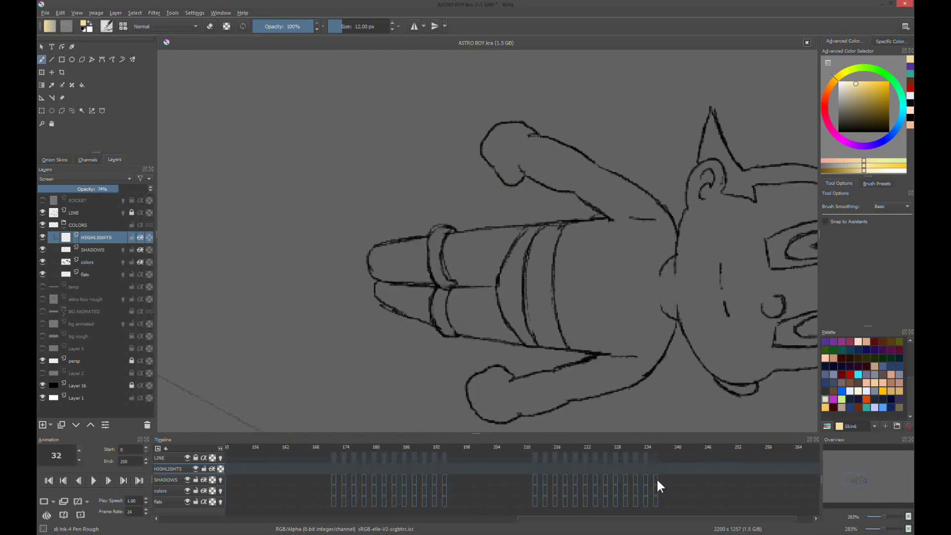
scroll(377, 247, "up", 1)
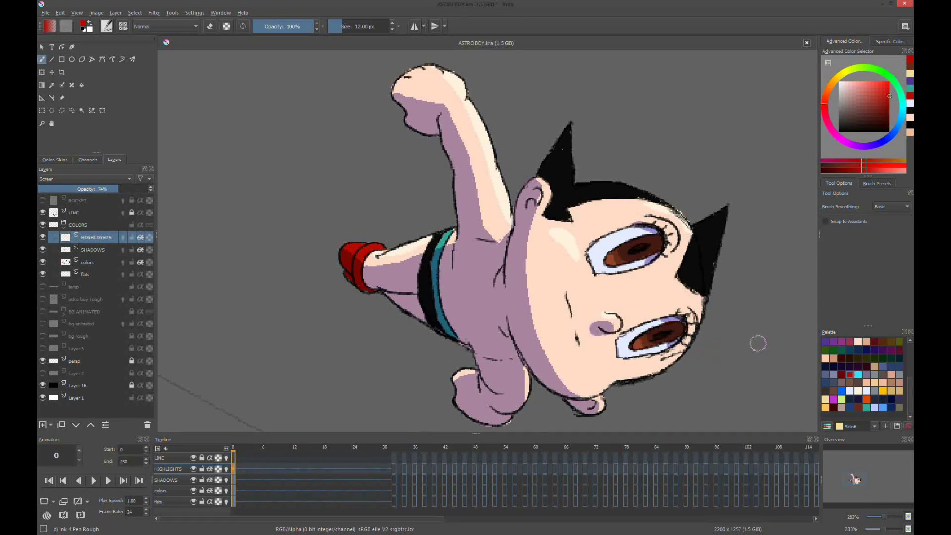
left_click_drag(581, 188, 614, 188)
Step: Add a SUPER HIGHLIGHTS layer in Screen blending, fit the view and save
key("minus")
key("minus")
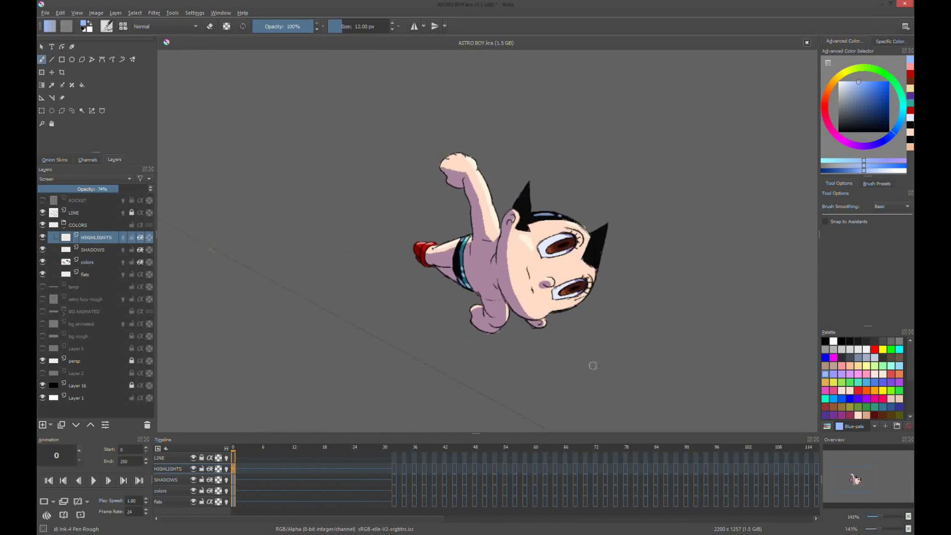
key("Insert")
type("SUPER HIGHLIGHTS")
key("Return")
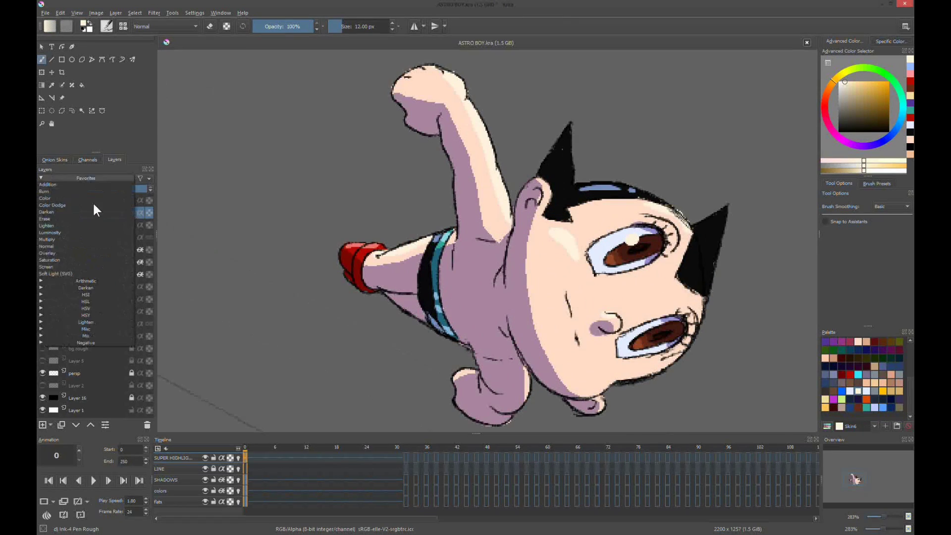
left_click(47, 266)
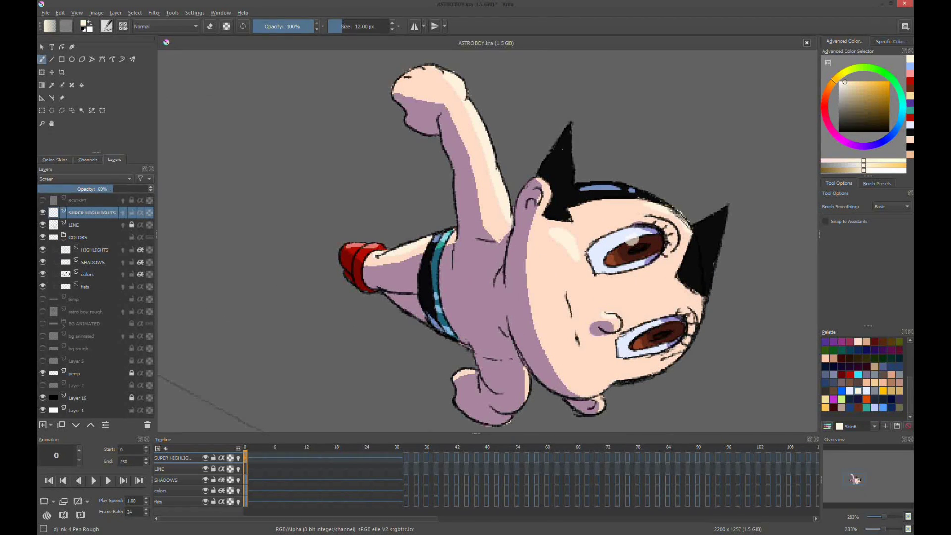
key("1")
key("ctrl+s")
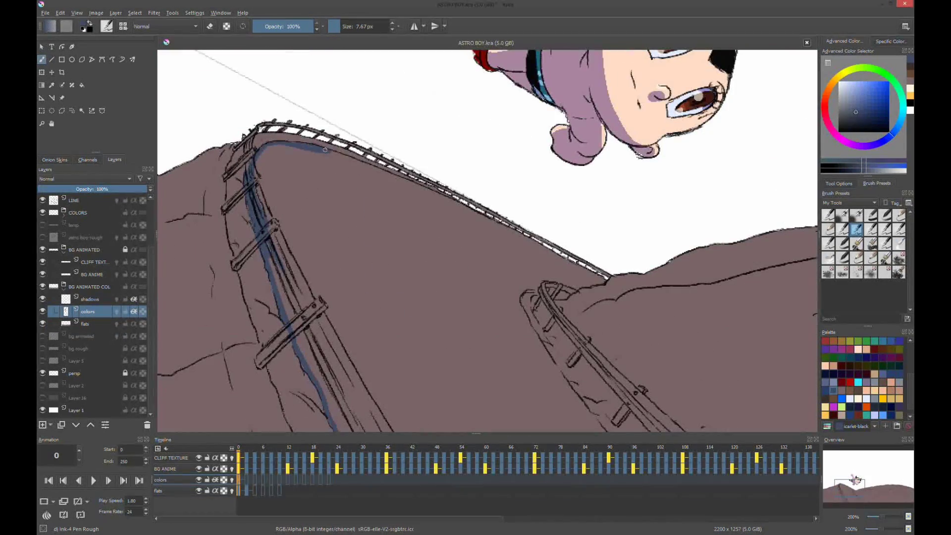
Step: Paint blue shading along the cliff-top railing and bring the cliff face into view
left_click_drag(325, 150, 548, 252)
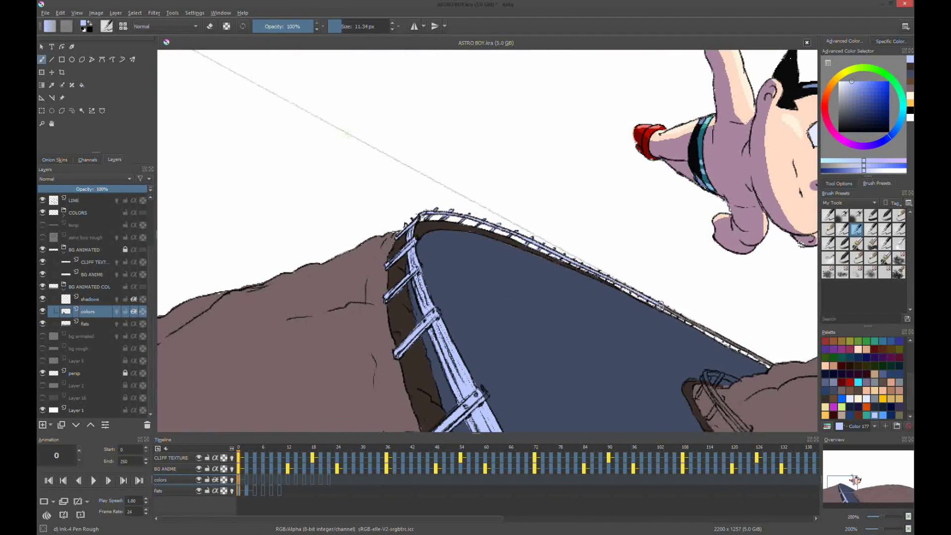
left_click_drag(661, 304, 521, 212)
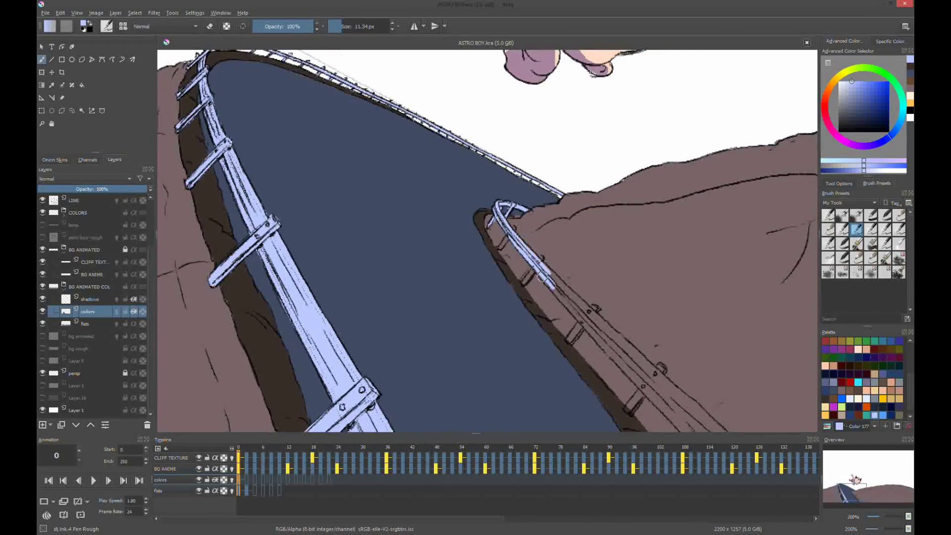
scroll(540, 276, "up", 2)
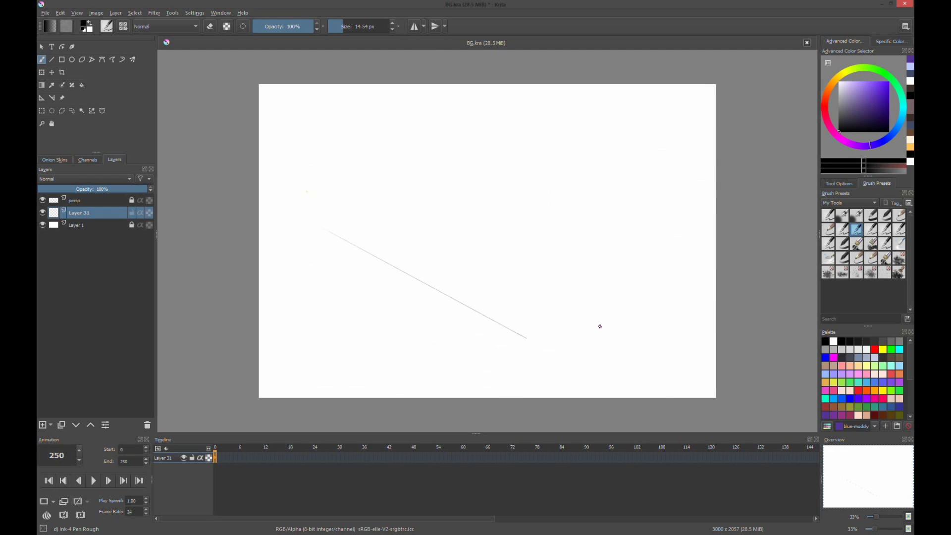
Step: Fill below the line with blue and apply a linear gradient darkening toward the lower left
left_click(603, 389)
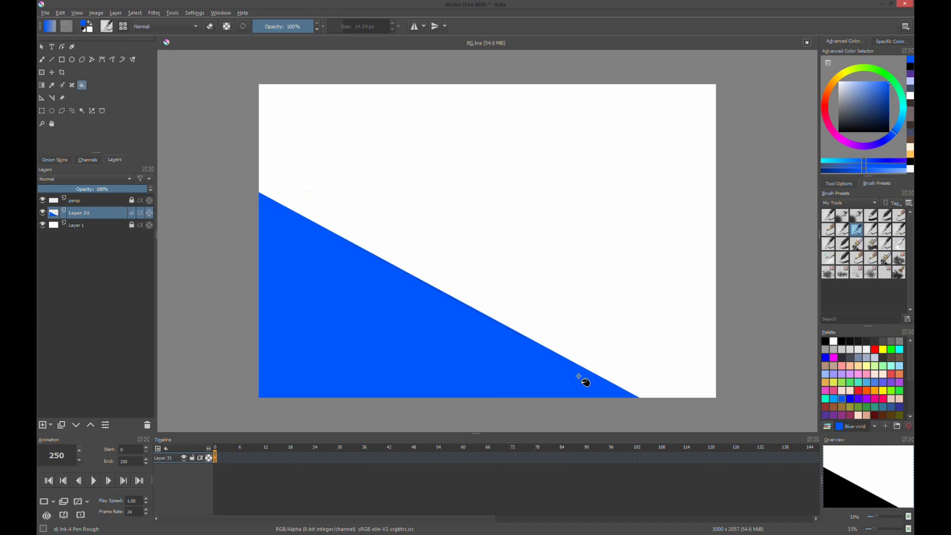
key("b")
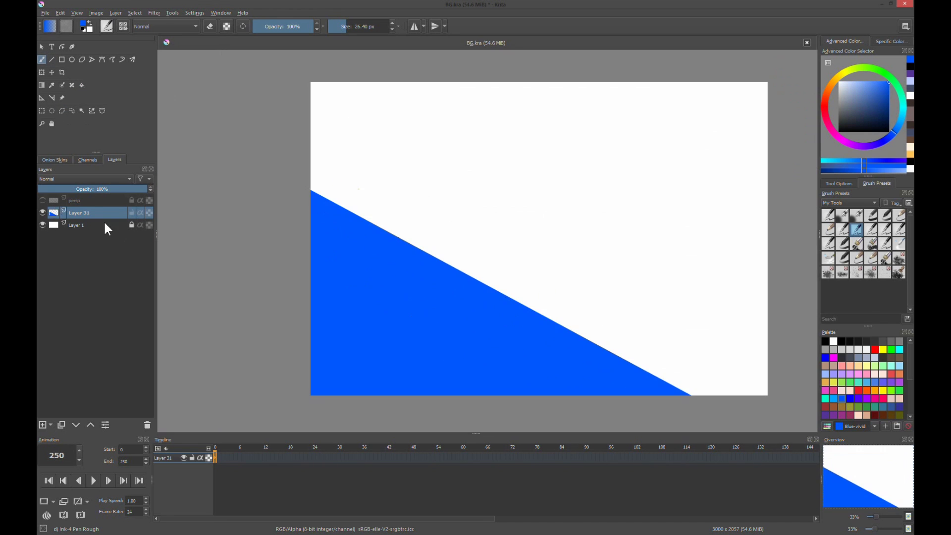
left_click(80, 224)
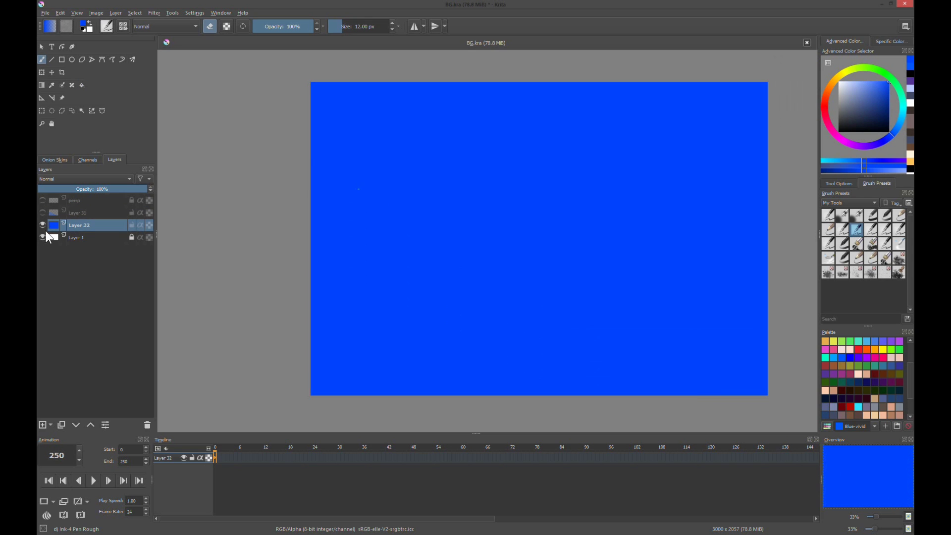
left_click(42, 225)
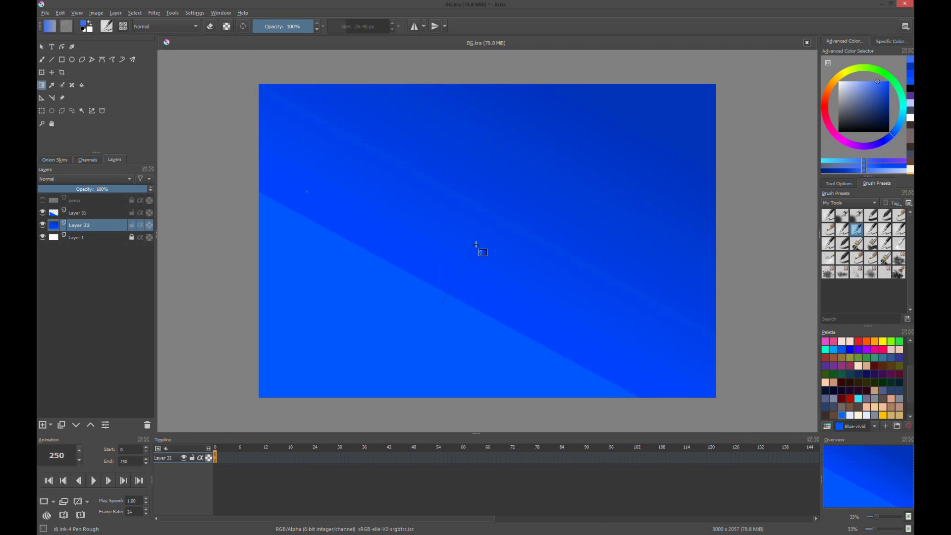
left_click(79, 213)
left_click_drag(445, 325, 444, 325)
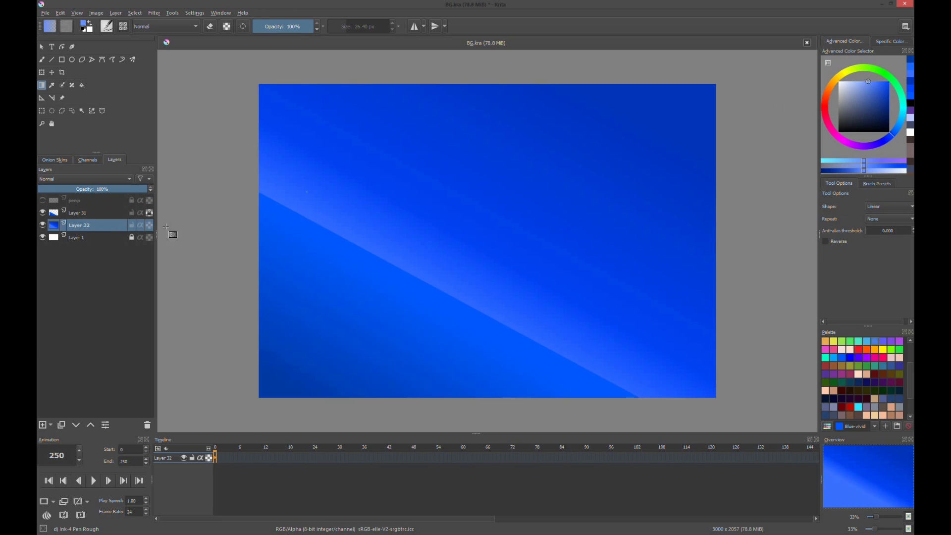
Step: Add a new empty cloud layer and choose a rough pen brush preset
key("b")
key("Insert")
left_click(876, 183)
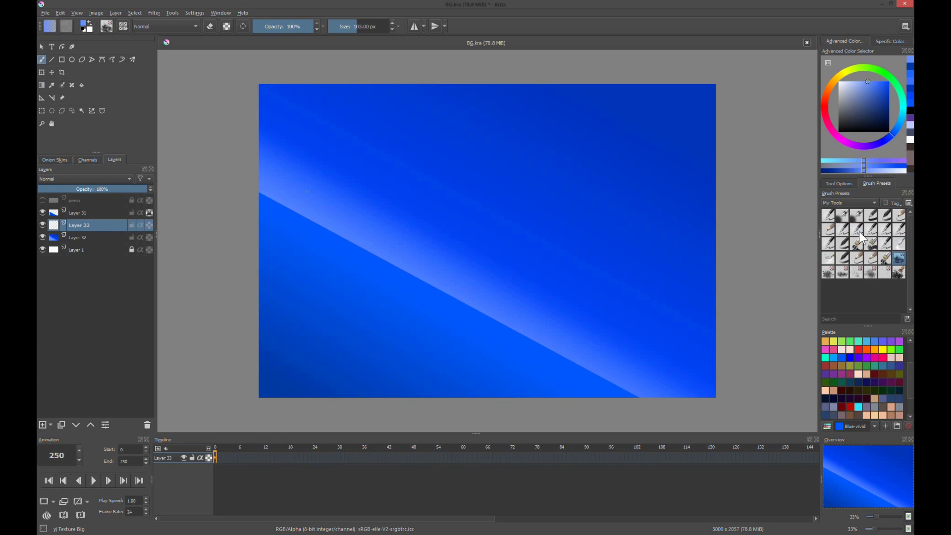
left_click(829, 243)
Step: With the leaf brush, paint a light blue cloud puff and long smoke trail upper right
left_click(844, 259)
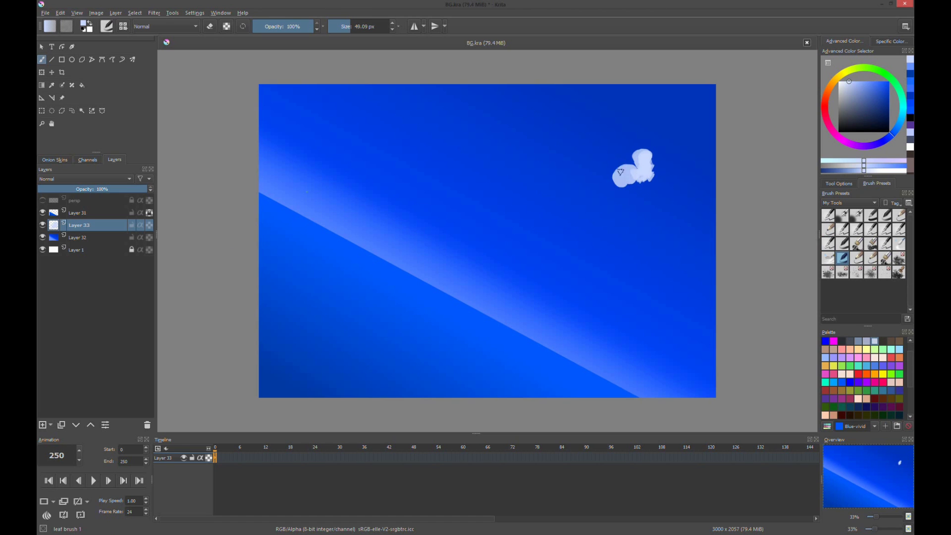
mouse_move(606, 193)
left_mouse_down()
mouse_move(639, 199)
mouse_move(620, 232)
mouse_move(645, 220)
left_mouse_up()
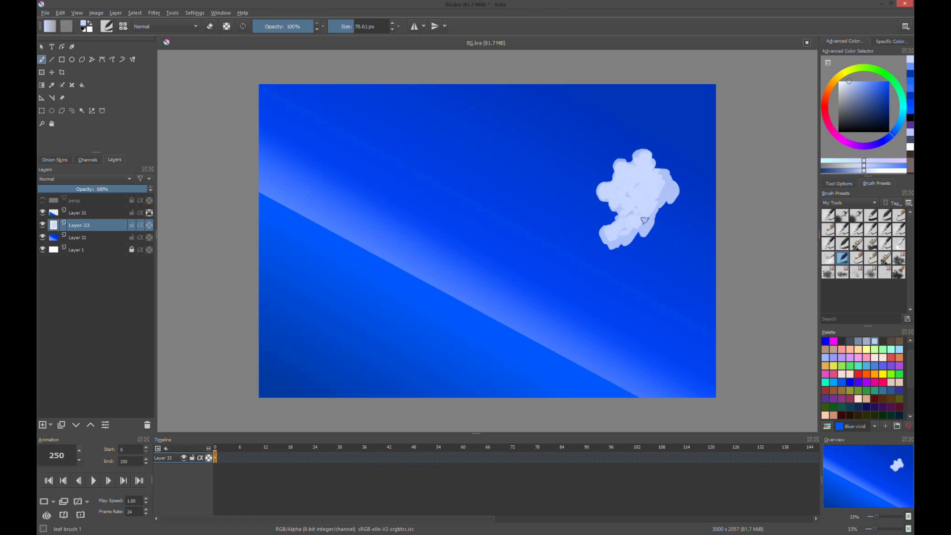
left_click_drag(678, 180, 666, 198)
key("e")
mouse_move(644, 208)
left_mouse_down()
mouse_move(619, 258)
mouse_move(559, 272)
mouse_move(500, 267)
mouse_move(717, 382)
left_mouse_up()
mouse_move(649, 235)
left_mouse_down()
mouse_move(624, 255)
mouse_move(699, 288)
mouse_move(584, 277)
left_mouse_up()
mouse_move(713, 347)
left_mouse_down()
mouse_move(573, 272)
mouse_move(714, 347)
left_mouse_up()
left_click_drag(713, 376, 585, 321)
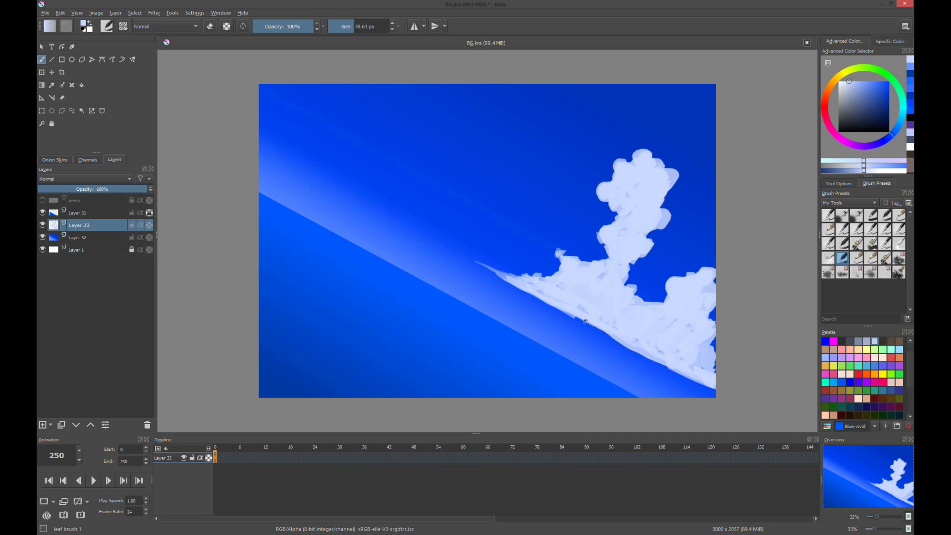
Step: Brighten the cloud's top and edge, and paint a smaller cloud on the left
left_click_drag(664, 170, 678, 189)
left_click_drag(701, 258, 713, 268)
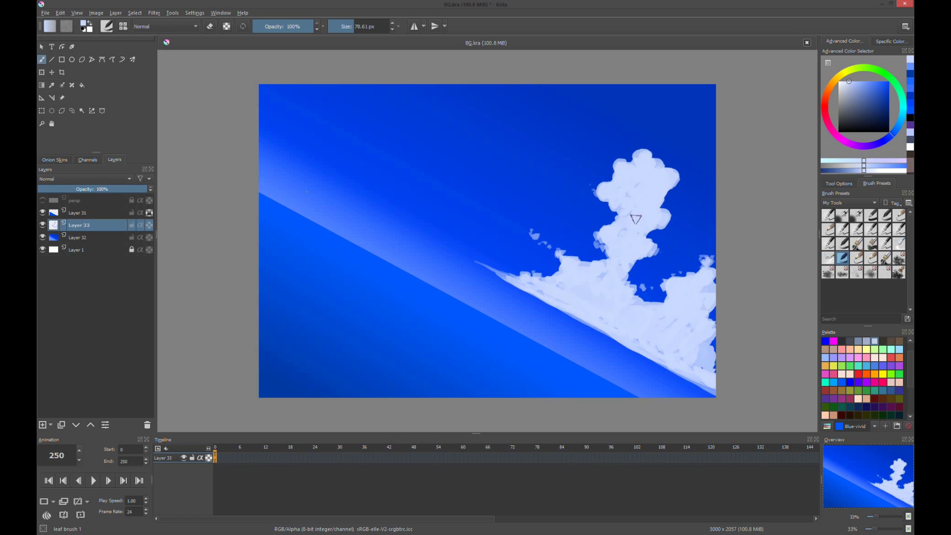
mouse_move(404, 221)
left_mouse_down()
mouse_move(379, 207)
mouse_move(398, 150)
left_mouse_up()
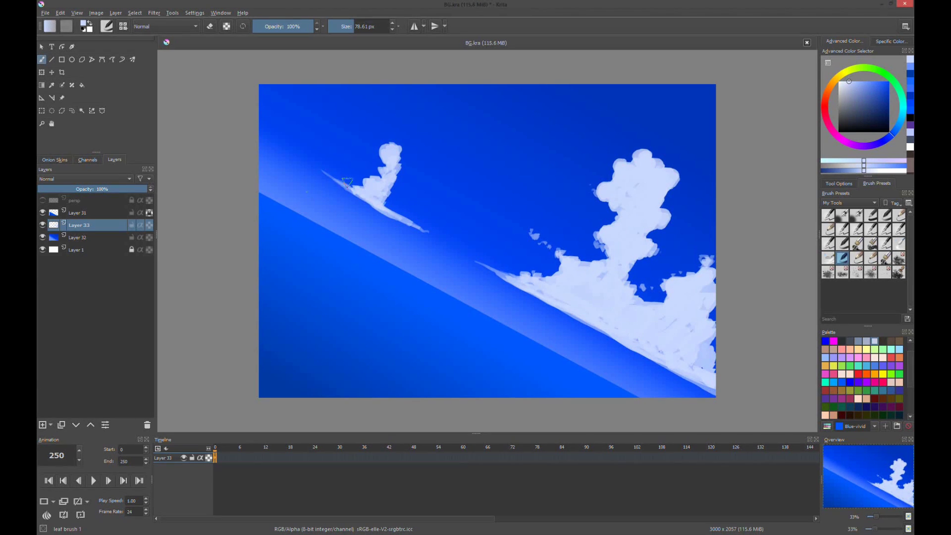
left_click_drag(348, 181, 425, 153)
left_click_drag(392, 198, 436, 237)
left_click_drag(416, 154, 377, 148)
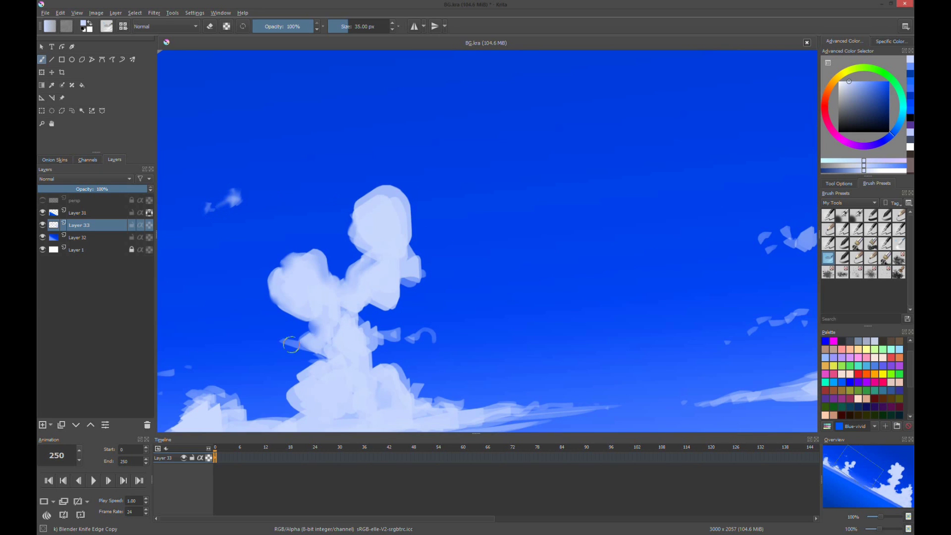
Step: Pan, rotate and zoom the view to frame the whole sky painting
left_click_drag(403, 228, 452, 240)
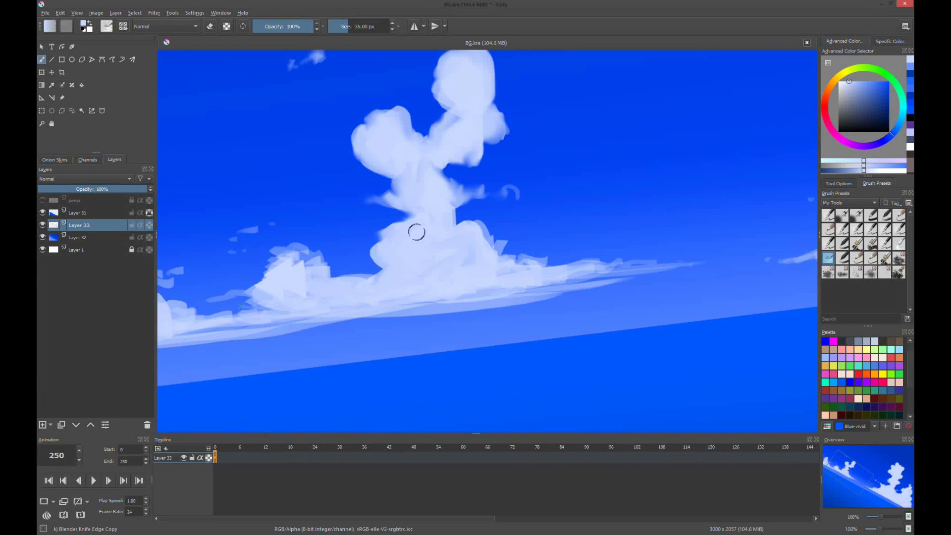
left_click_drag(318, 272, 423, 283)
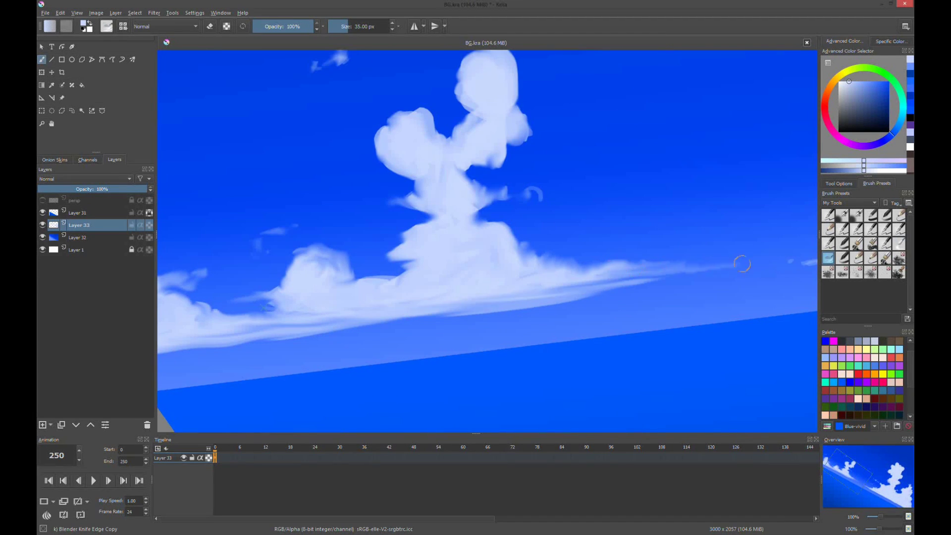
mouse_move(742, 263)
left_mouse_down()
mouse_move(631, 284)
mouse_move(575, 283)
left_mouse_up()
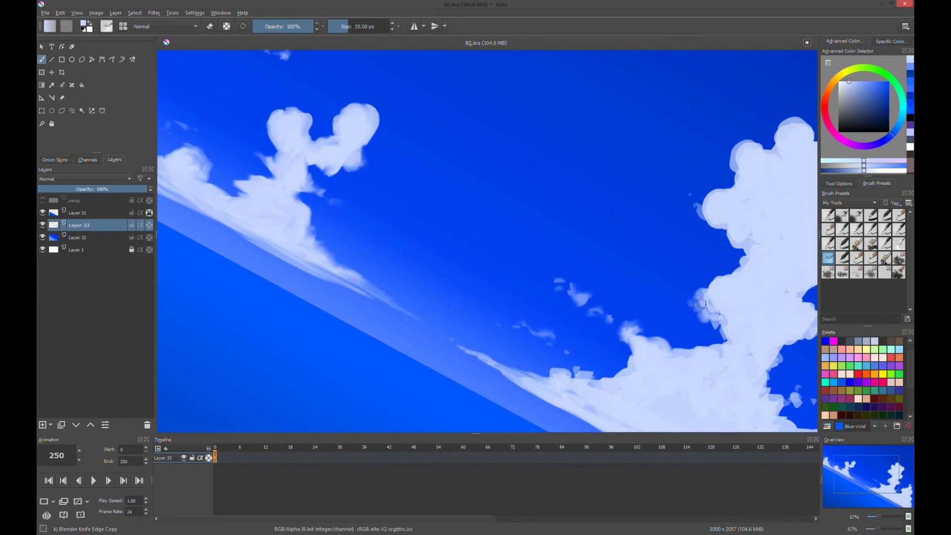
key("minus")
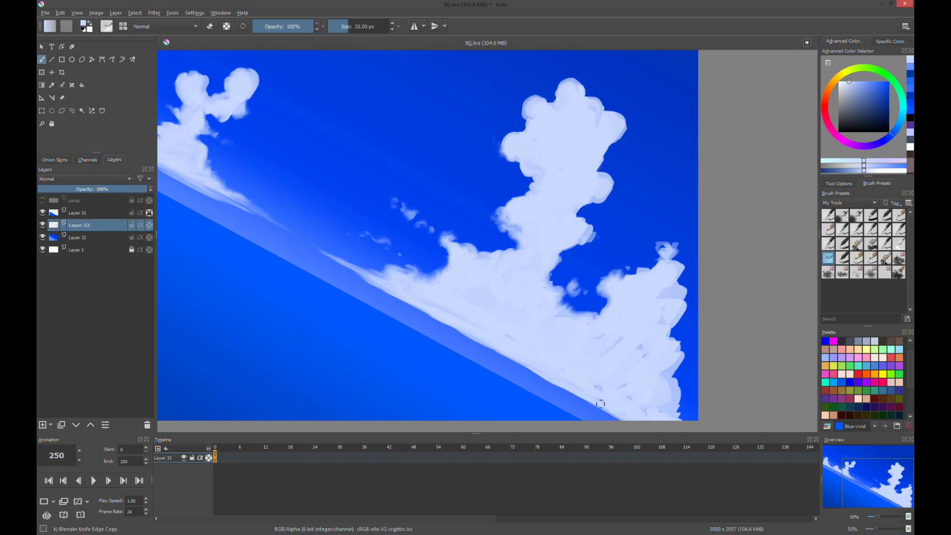
left_click_drag(600, 404, 518, 217)
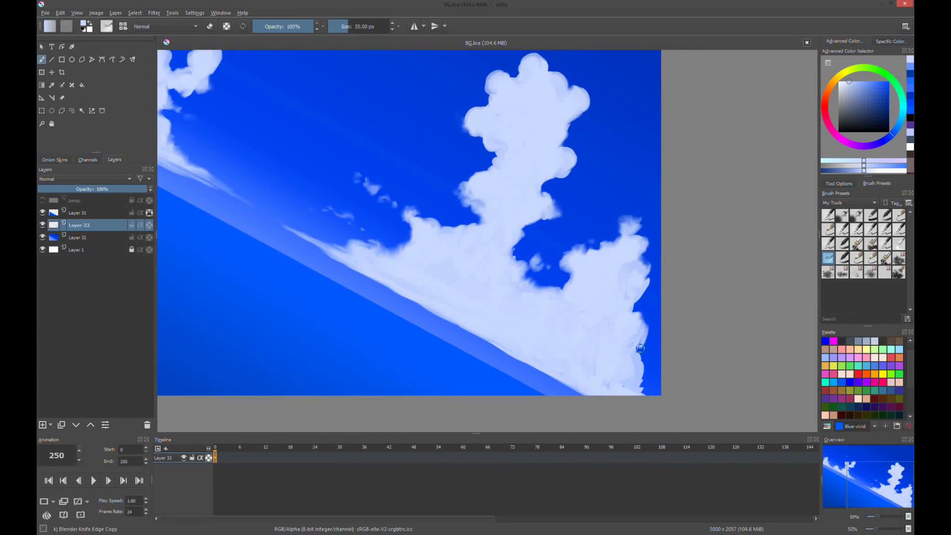
key("2")
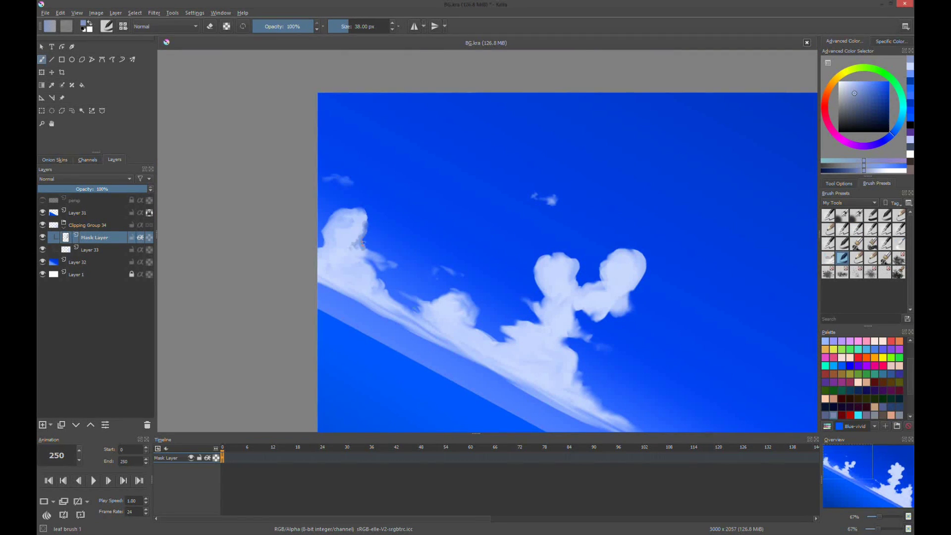
Step: Paint darker blue shadows on the left, lower-left and middle clouds
left_click(364, 243, "ctrl")
left_click_drag(347, 228, 363, 251)
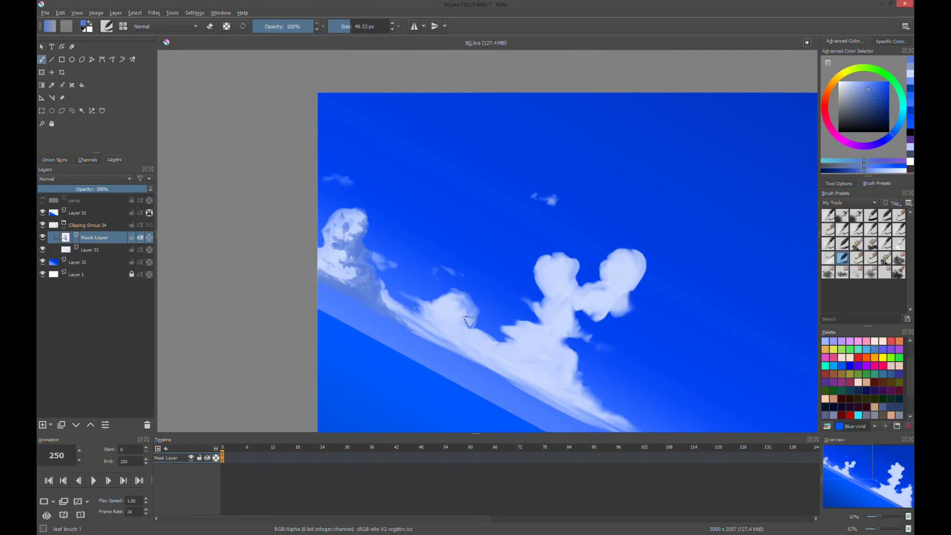
mouse_move(469, 321)
left_mouse_down()
mouse_move(406, 342)
mouse_move(468, 317)
left_mouse_up()
key("1")
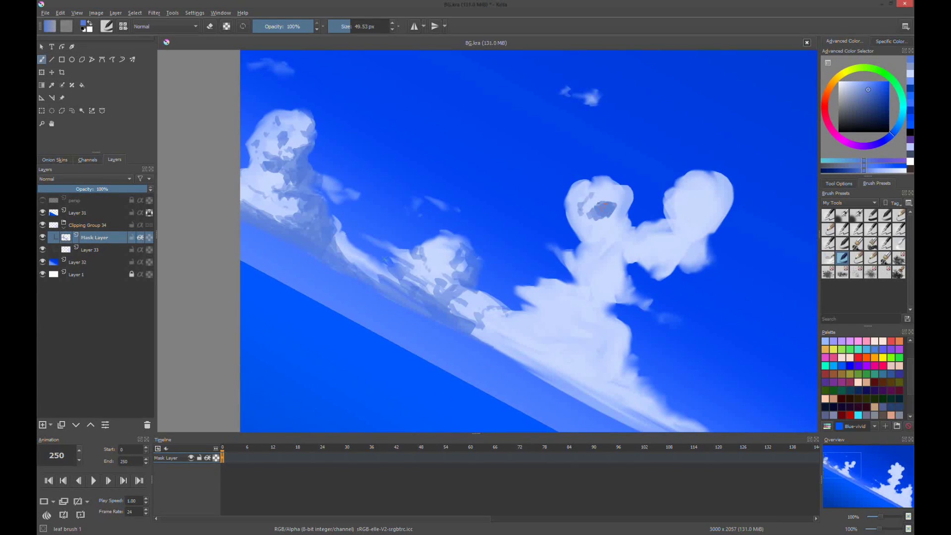
mouse_move(602, 208)
left_mouse_down()
mouse_move(584, 270)
mouse_move(610, 292)
mouse_move(587, 307)
left_mouse_up()
mouse_move(704, 204)
left_mouse_down()
mouse_move(709, 213)
mouse_move(653, 277)
left_mouse_up()
Step: Shade the right and lower clouds and their wisps in darker blue
mouse_move(595, 292)
left_mouse_down()
mouse_move(570, 346)
mouse_move(595, 367)
left_mouse_up()
left_click_drag(525, 327, 471, 362)
mouse_move(567, 361)
left_mouse_down()
mouse_move(513, 294)
mouse_move(570, 317)
mouse_move(595, 347)
left_mouse_up()
mouse_move(515, 228)
left_mouse_down()
mouse_move(475, 243)
mouse_move(502, 275)
mouse_move(470, 292)
left_mouse_up()
left_click_drag(575, 329, 639, 381)
left_click_drag(564, 270, 555, 255)
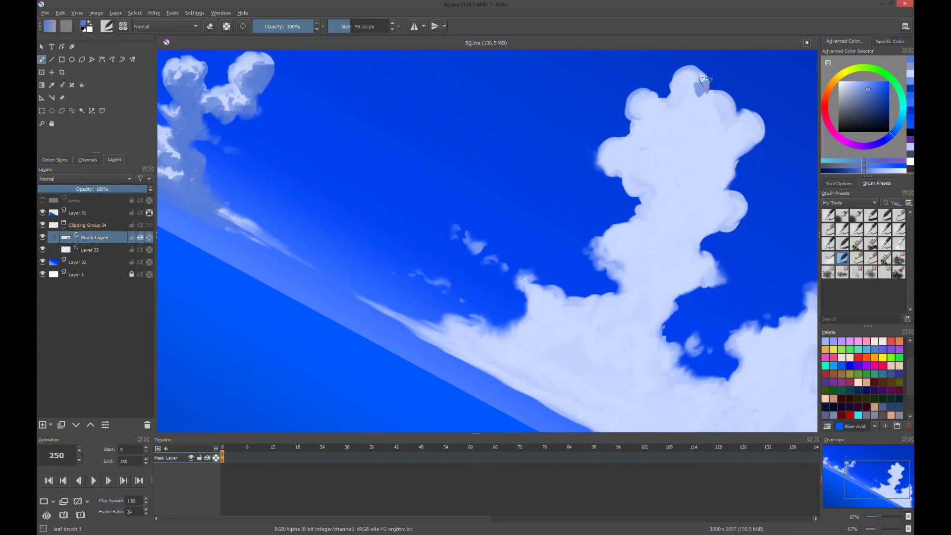
Step: Reset the view rotation to upright and pan around the cloud areas
key("5")
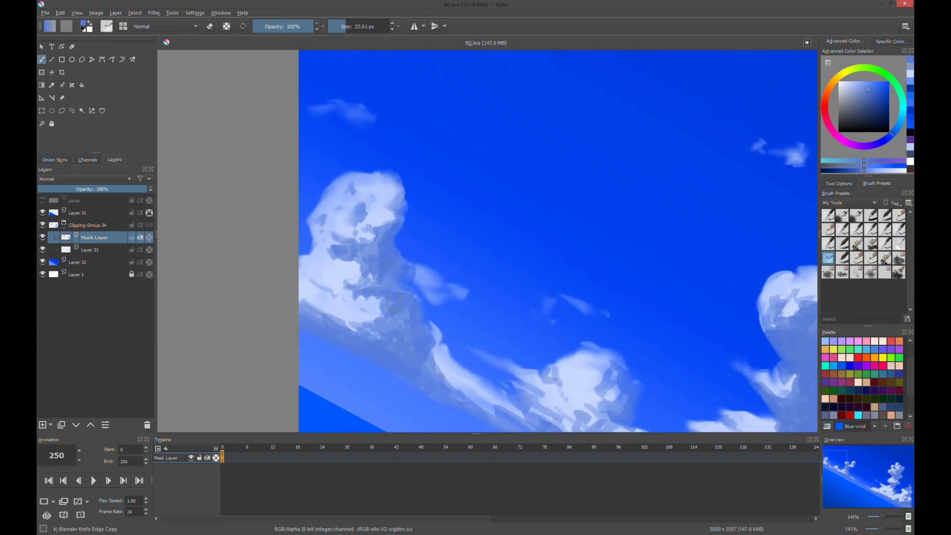
left_click_drag(291, 299, 415, 234)
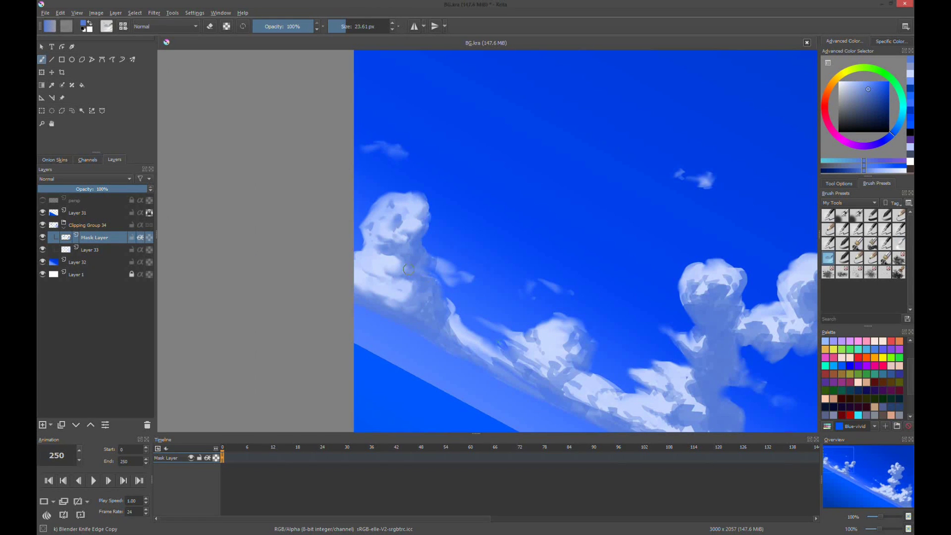
scroll(440, 310, "up", 1)
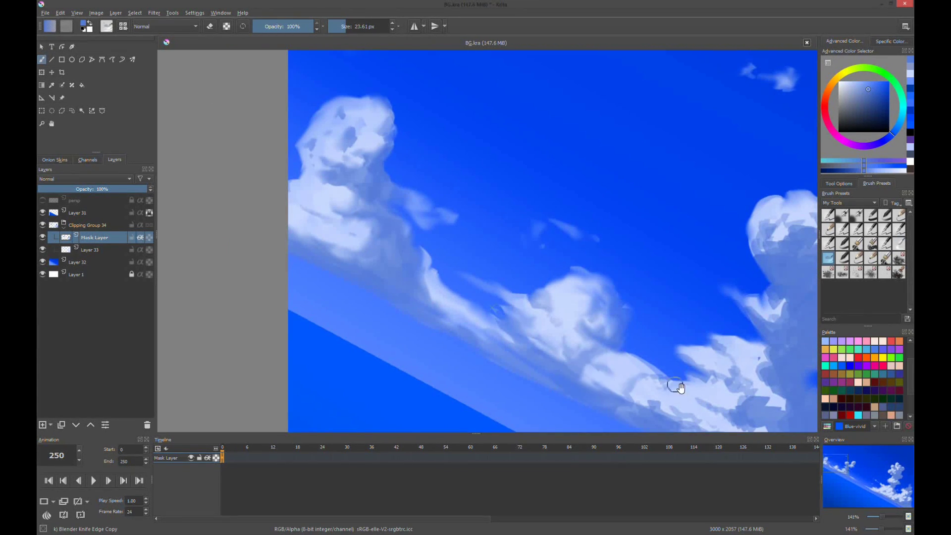
left_click_drag(680, 388, 578, 317)
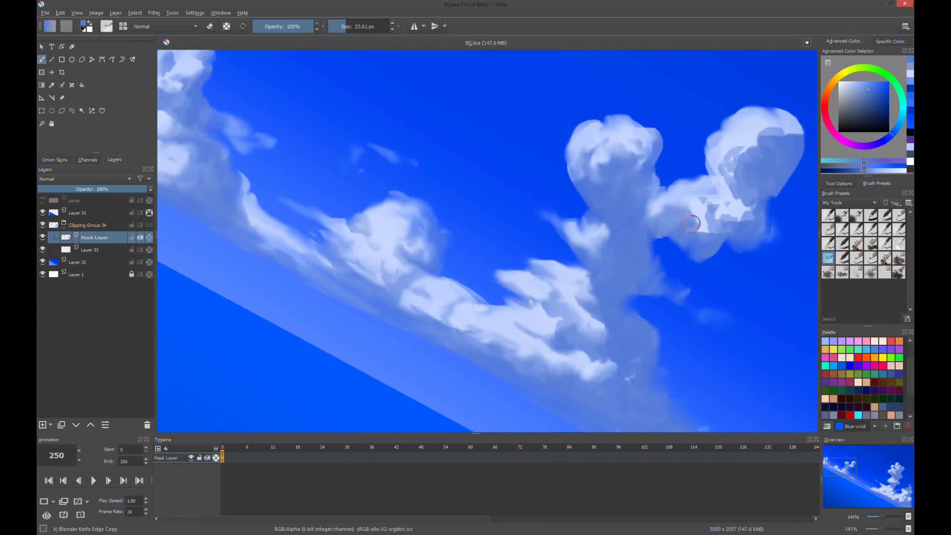
scroll(692, 224, "down", 1)
scroll(644, 248, "down", 2)
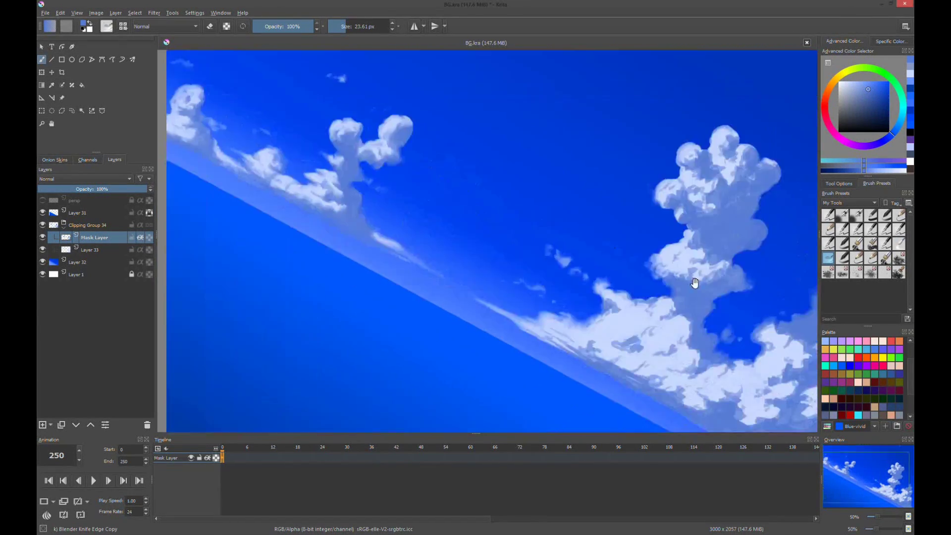
Step: Cover the dark streaks in the lower clouds with light cloud colour
scroll(695, 282, "up", 2)
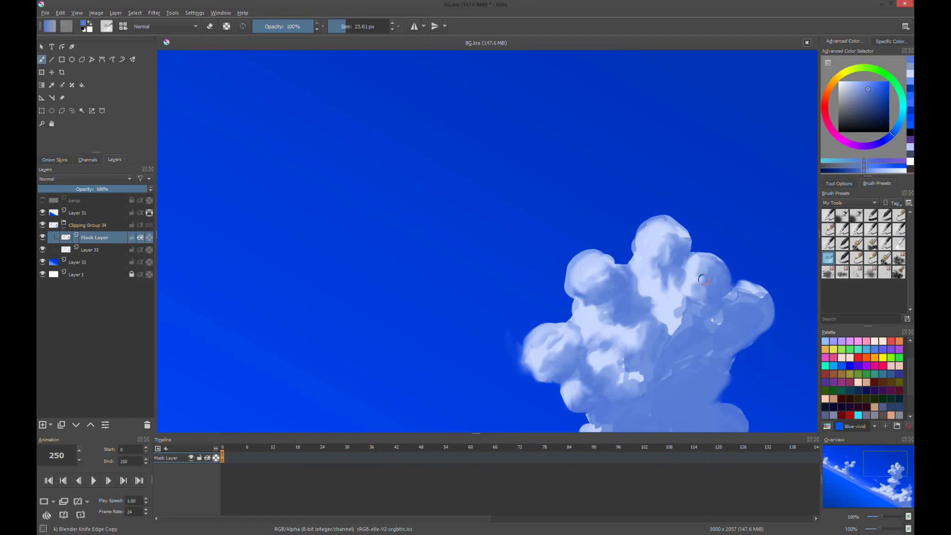
scroll(644, 294, "down", 3)
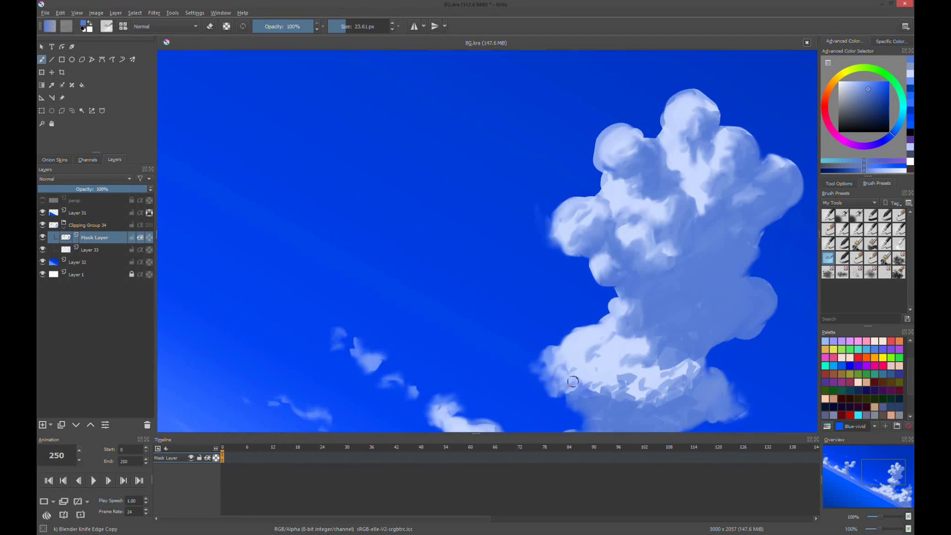
scroll(450, 351, "down", 3)
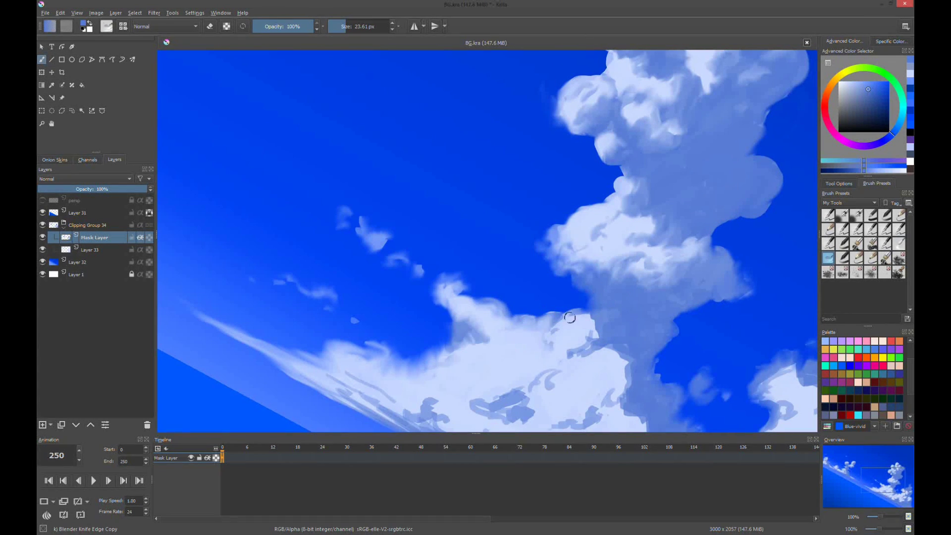
scroll(570, 318, "down", 2)
left_click_drag(438, 348, 549, 349)
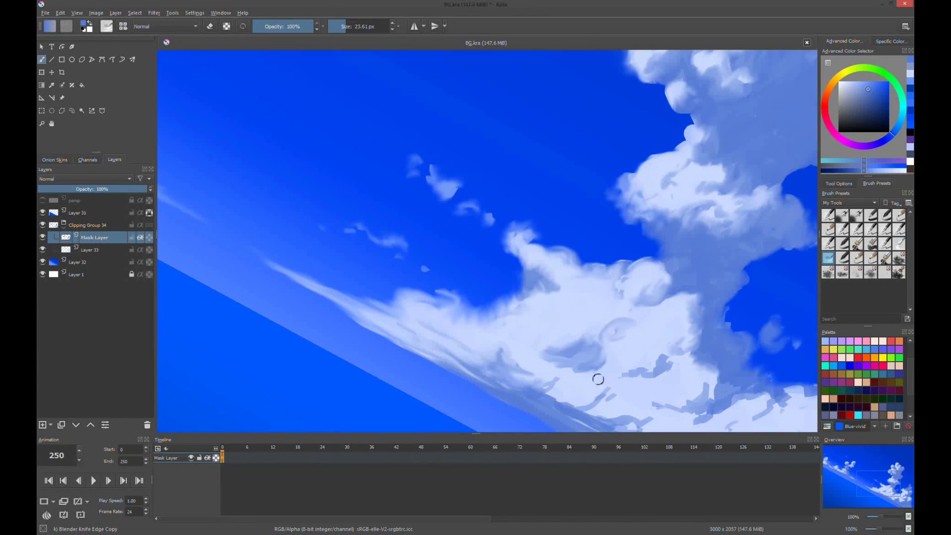
scroll(598, 379, "down", 1)
scroll(637, 423, "down", 2)
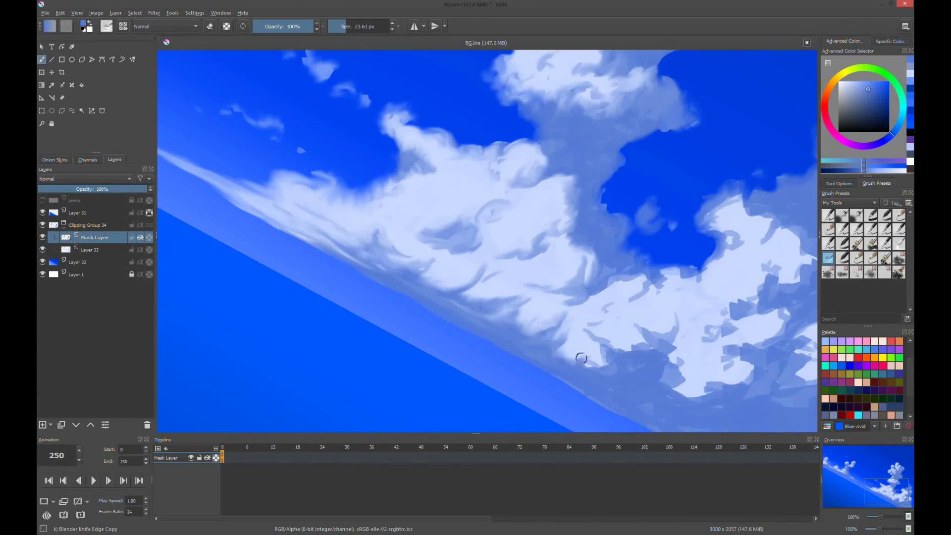
scroll(685, 276, "down", 1)
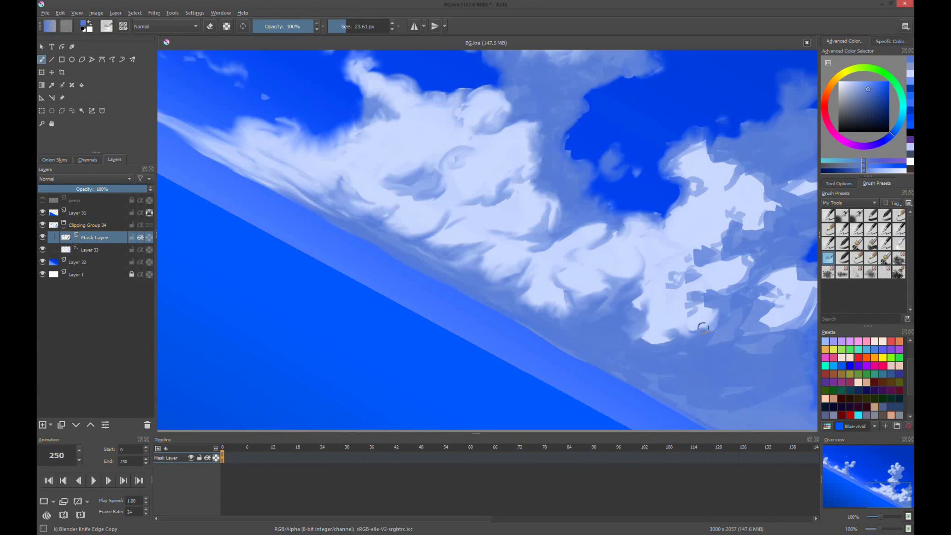
scroll(579, 177, "right", 2)
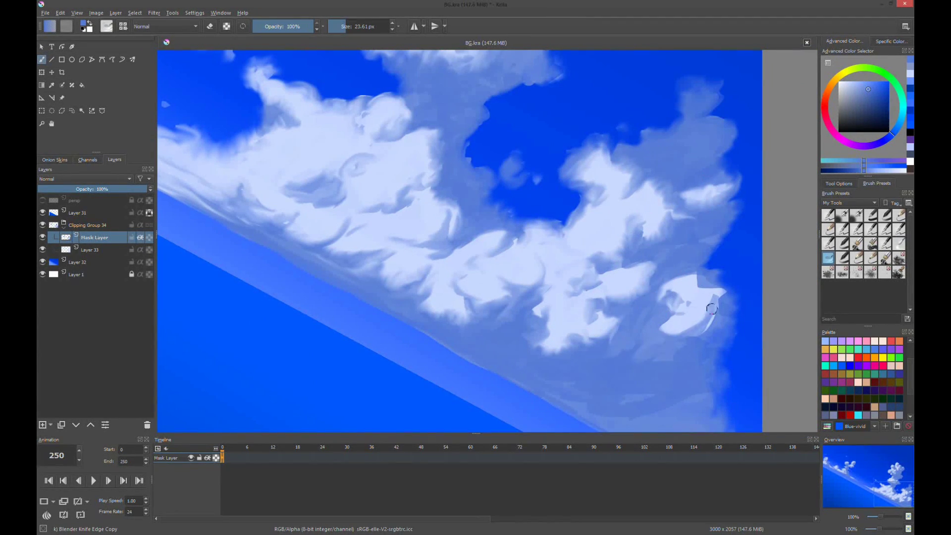
Step: Switch to the soft Airbrush preset on a new highlight layer
key("2")
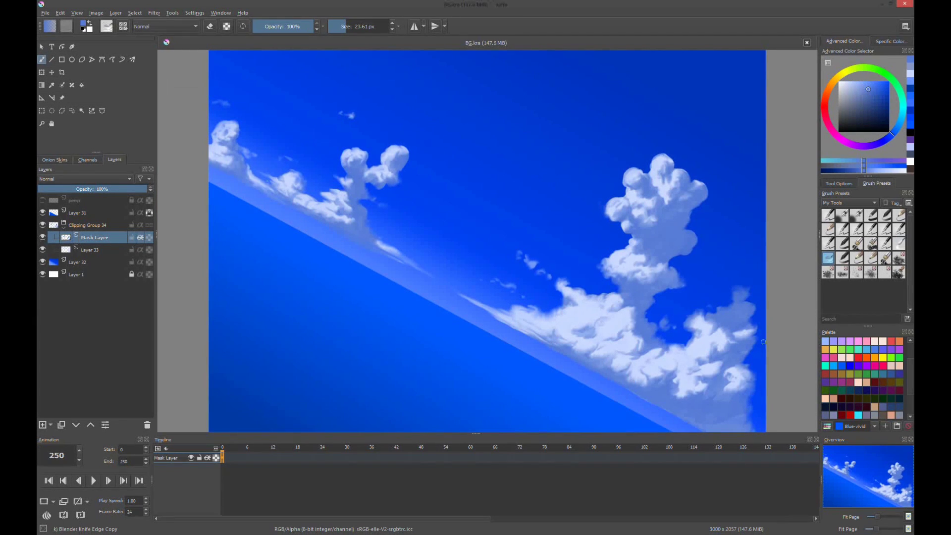
left_click(865, 81)
scroll(862, 377, "down", 3)
left_click(856, 216)
key("Insert")
Step: Airbrush bright highlights on the middle cloud's right edge, right cloud top and left cloud
key("1")
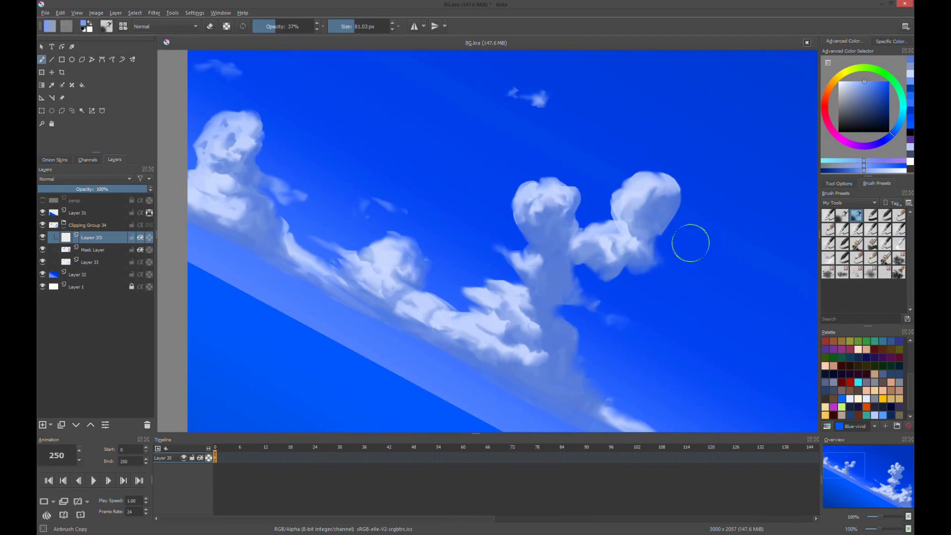
left_click_drag(691, 242, 675, 241)
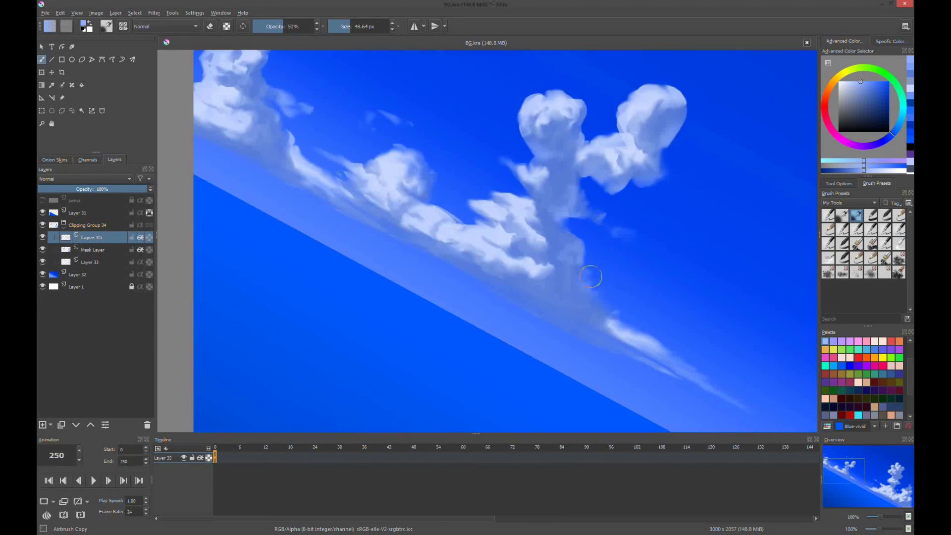
left_click_drag(557, 303, 473, 296)
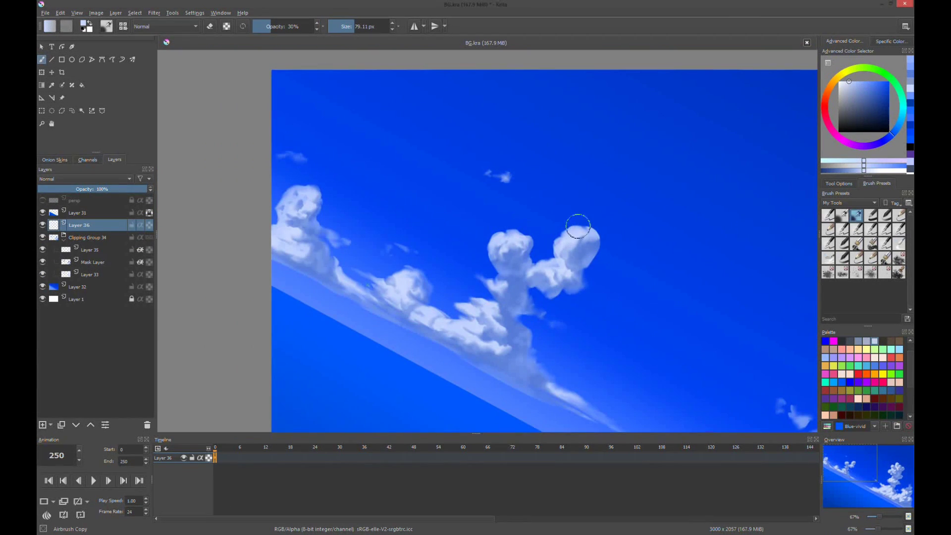
left_click_drag(578, 226, 541, 266)
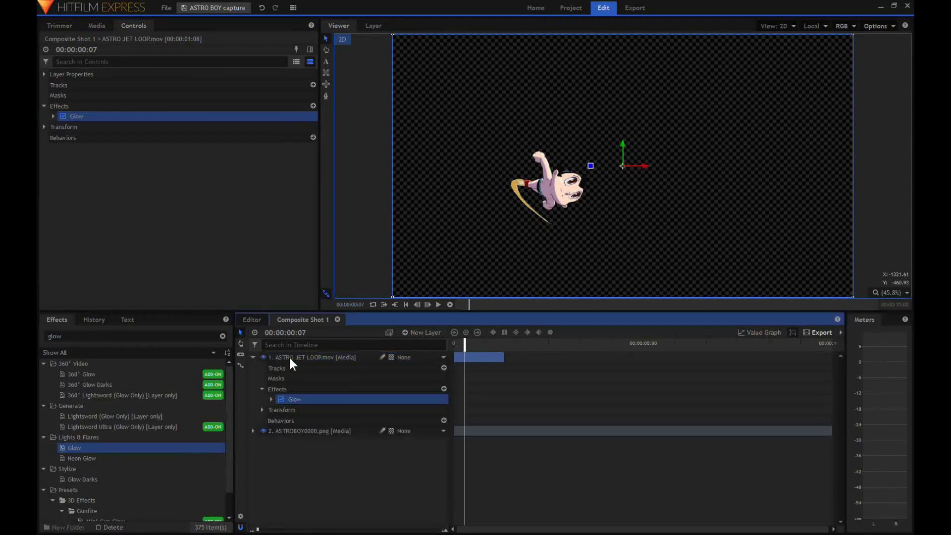
Step: Tune the Glow effect's Color A, intensity, threshold and radius
scroll(217, 127, "up", 5)
scroll(237, 138, "down", 3)
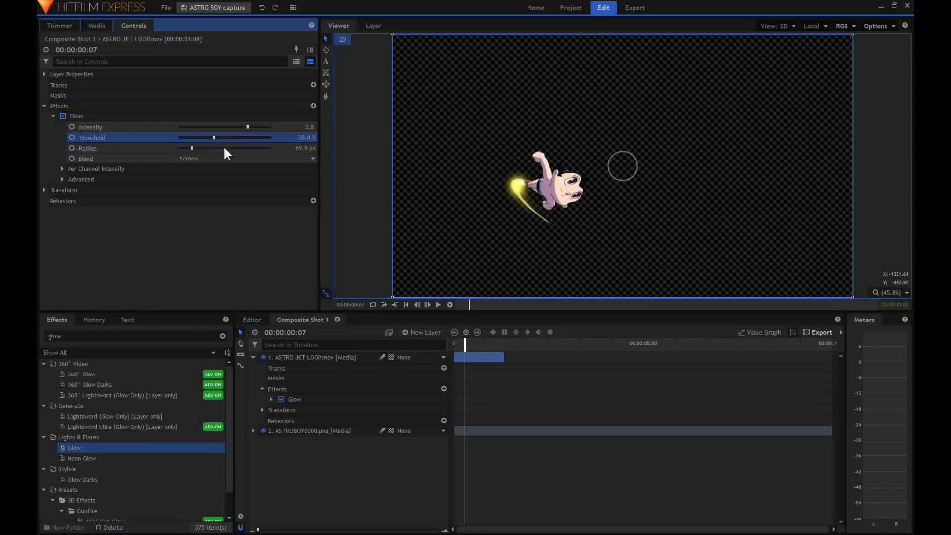
scroll(224, 147, "down", 5)
left_click(62, 180)
left_click(313, 231)
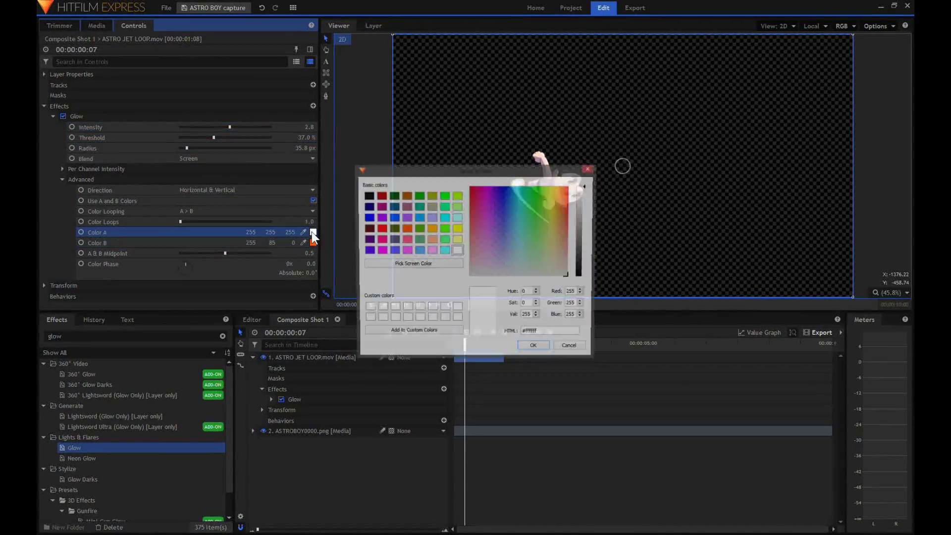
scroll(228, 139, "down", 8)
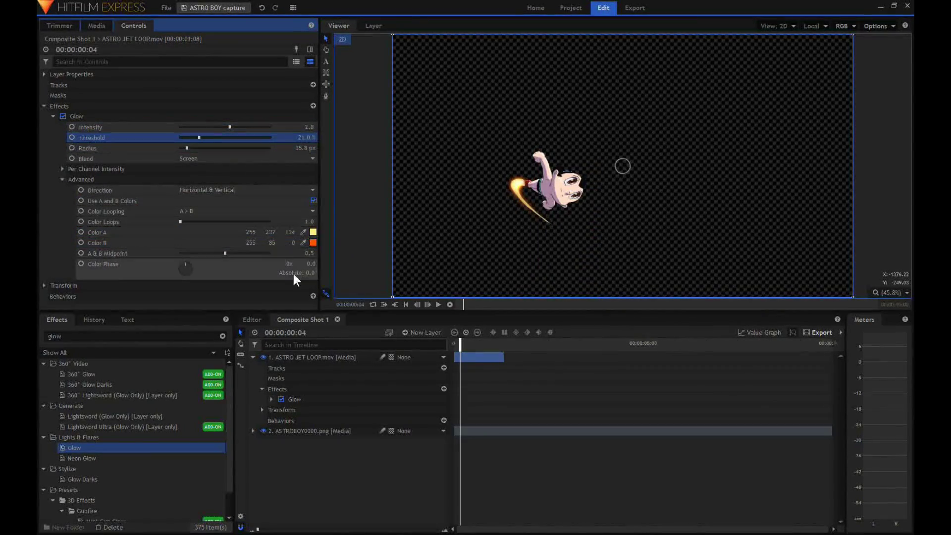
scroll(223, 127, "up", 3)
scroll(190, 139, "down", 5)
scroll(252, 138, "up", 10)
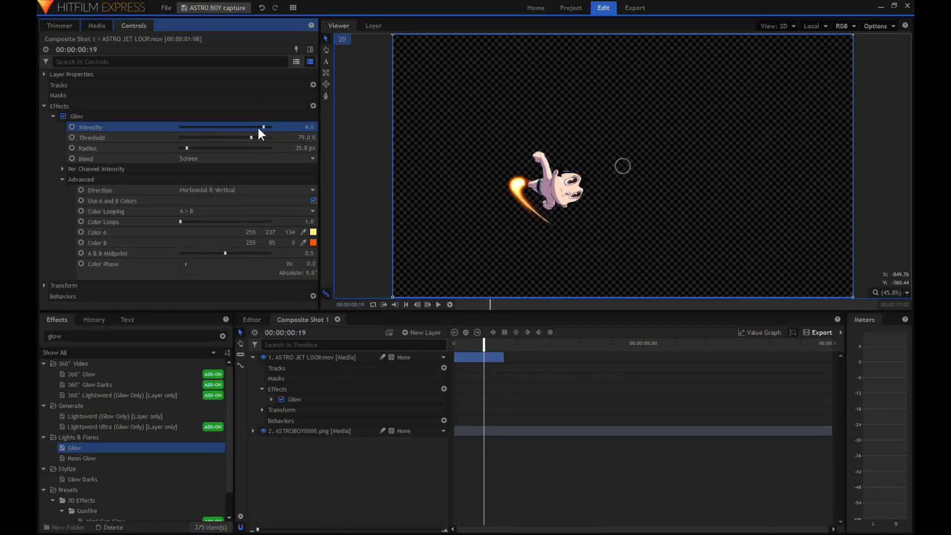
scroll(248, 128, "down", 4)
scroll(263, 127, "up", 4)
scroll(222, 138, "up", 15)
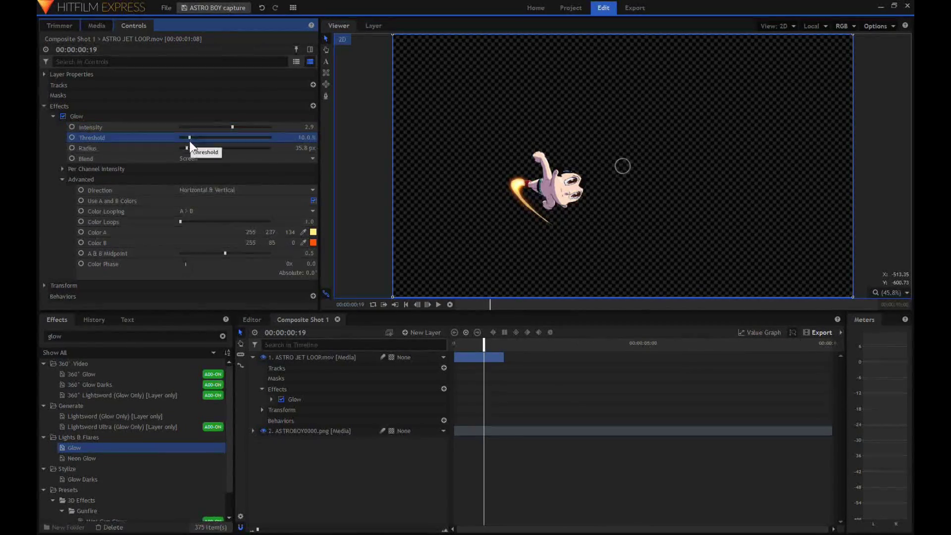
scroll(188, 147, "down", 5)
left_click_drag(487, 304, 467, 304)
Step: Duplicate the ASTRO JET LOOP layer several times and stagger each copy later in time
left_click(253, 357)
key("ctrl+d")
key("ctrl+d")
key("ctrl+d")
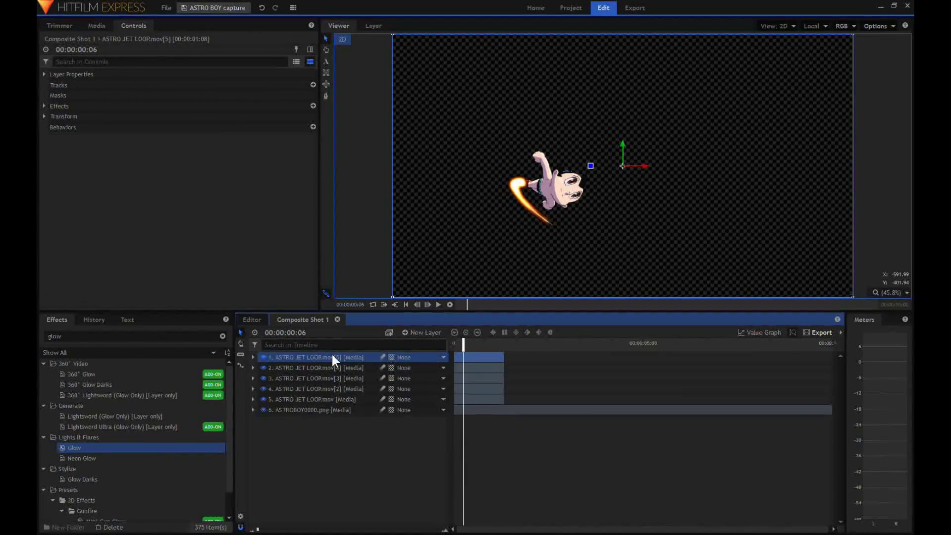
key("ctrl+d")
key("ctrl+d")
key("ctrl+d")
mouse_move(493, 397)
left_mouse_down()
mouse_move(543, 407)
mouse_move(519, 408)
mouse_move(793, 357)
left_mouse_up()
left_click(519, 408, "ctrl")
left_click(594, 400, "ctrl")
left_click(644, 388, "ctrl")
key("ctrl+d")
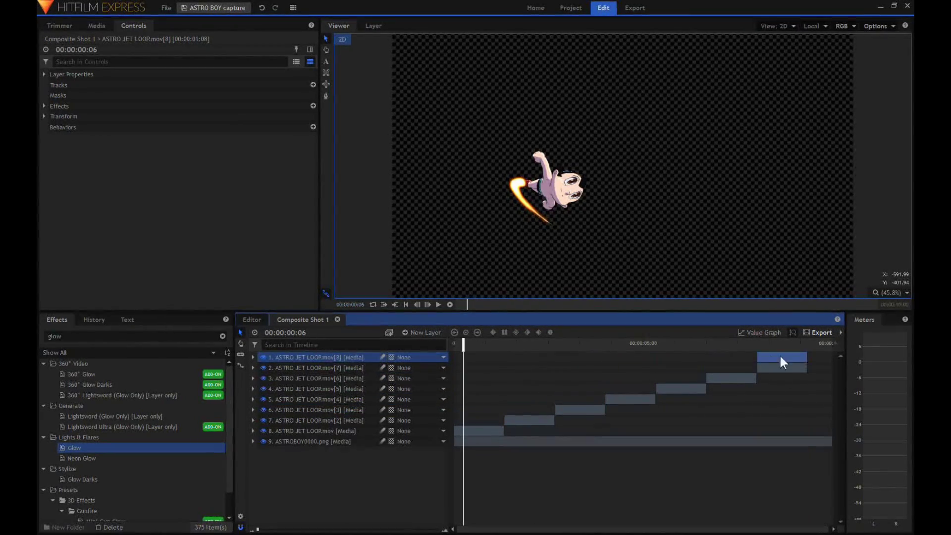
left_click(97, 25)
Step: Create Composite Shot 2 with BG.jpg and ASTRO LOOP on top, starting around five seconds
left_click(119, 43)
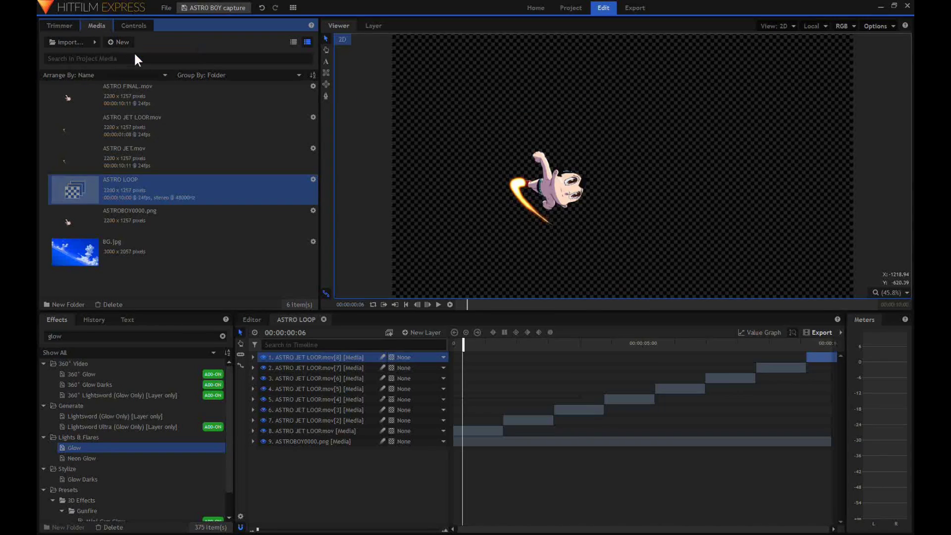
left_click(556, 383)
left_click_drag(74, 252, 310, 391)
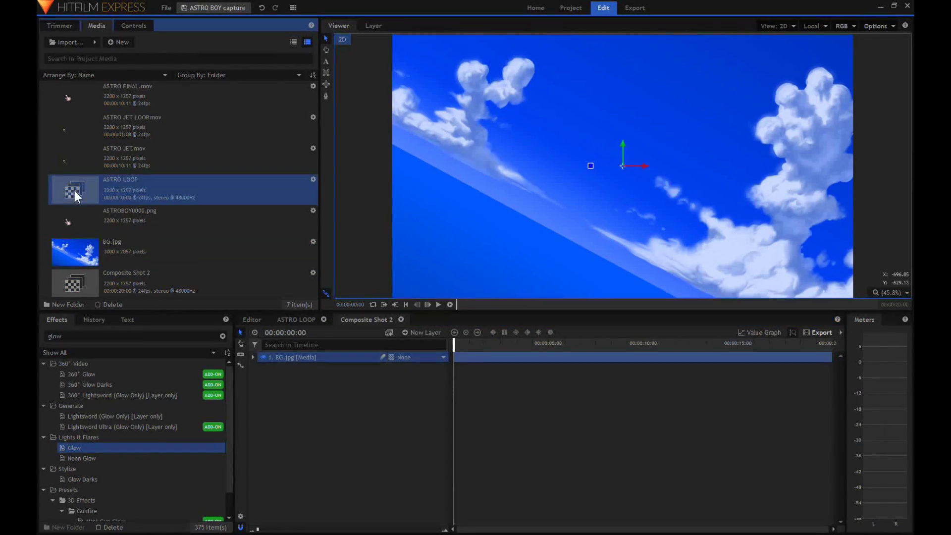
mouse_move(74, 191)
left_mouse_down()
mouse_move(528, 358)
mouse_move(554, 357)
left_mouse_up()
left_click(548, 343)
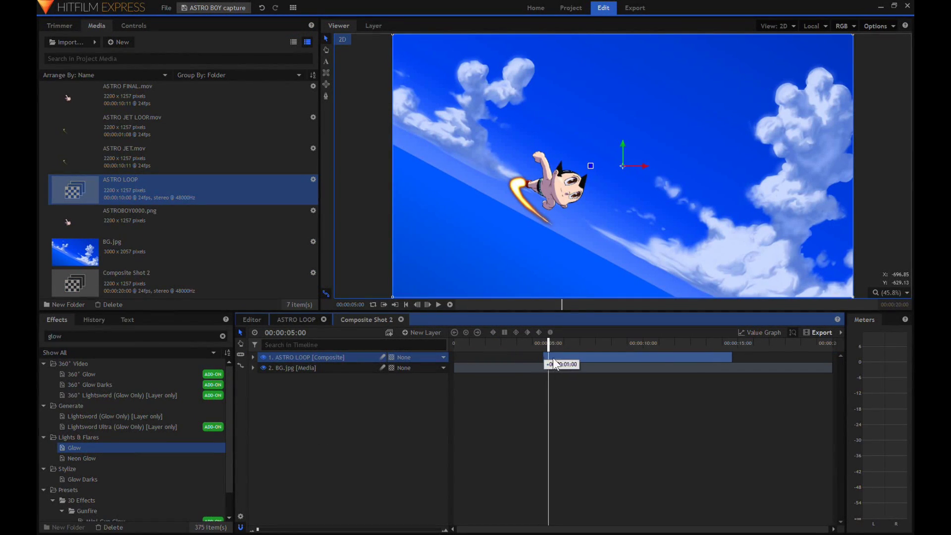
Step: Keyframe Astro Boy flying in from off-screen lower right to centred 0, 0 at 3:16
mouse_move(623, 143)
left_mouse_down()
mouse_move(637, 206)
mouse_move(821, 327)
left_mouse_up()
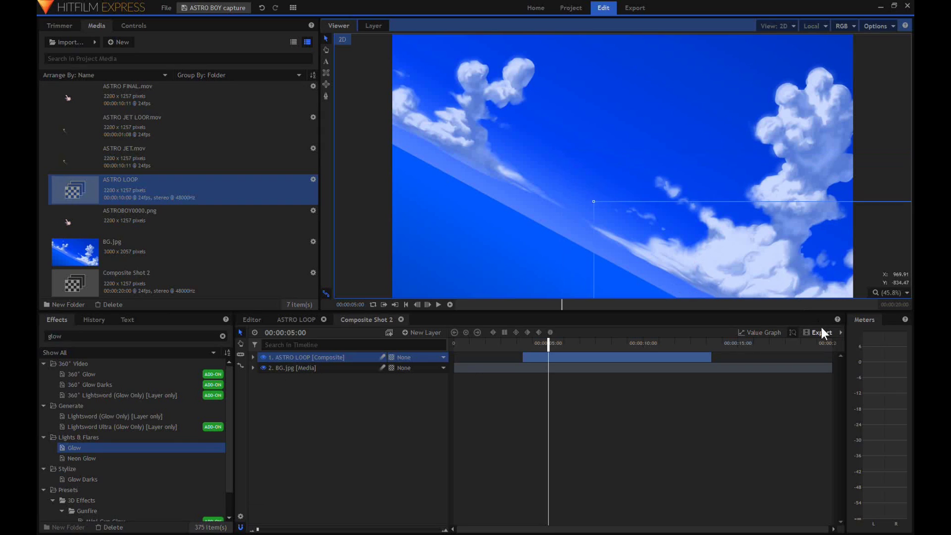
scroll(608, 204, "down", 1)
left_click(523, 343)
left_click(252, 358)
left_click(262, 389)
left_click(281, 420)
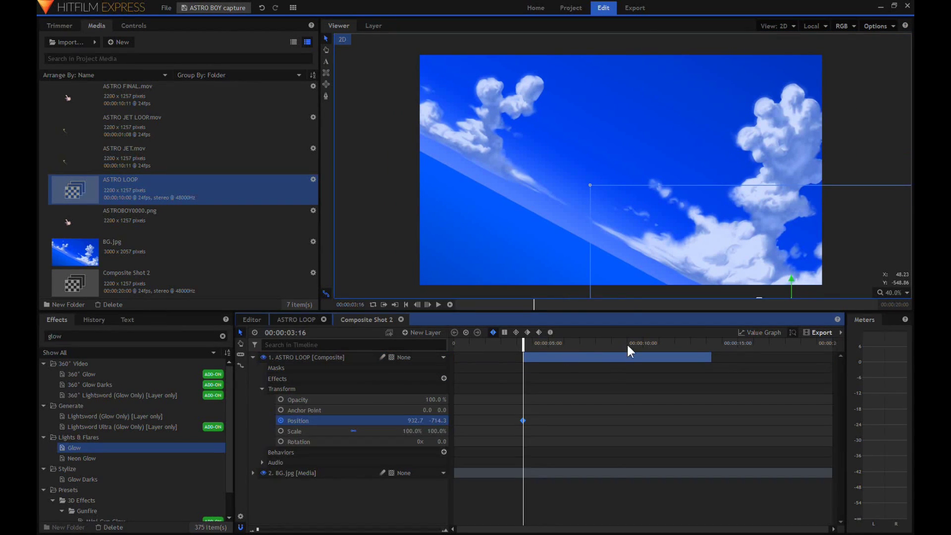
left_click(415, 421)
type("0")
key("Tab")
type("0")
key("Return")
left_click(610, 304)
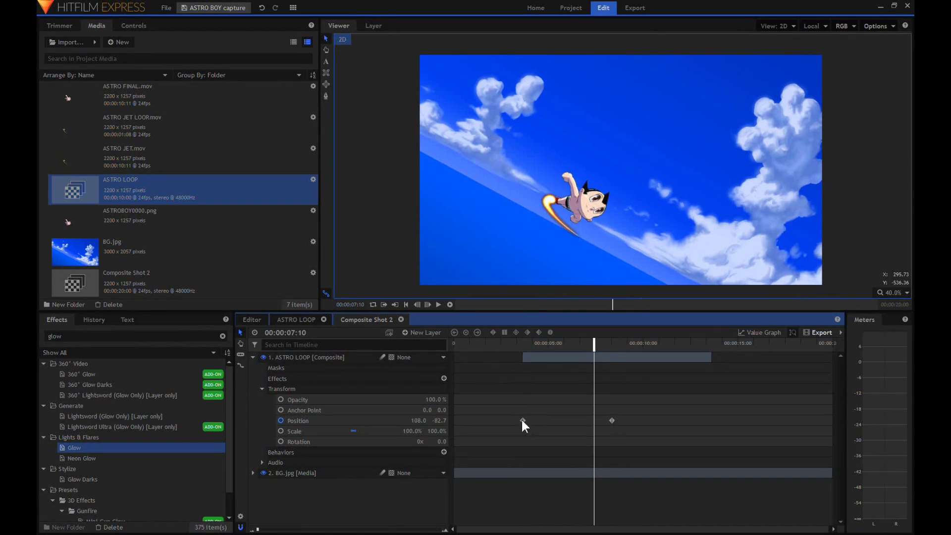
left_click(252, 357)
Step: Keyframe the sky shifting right, reaching position 470, 0 and 114% scale at 4:02
key("Home")
left_click(262, 399)
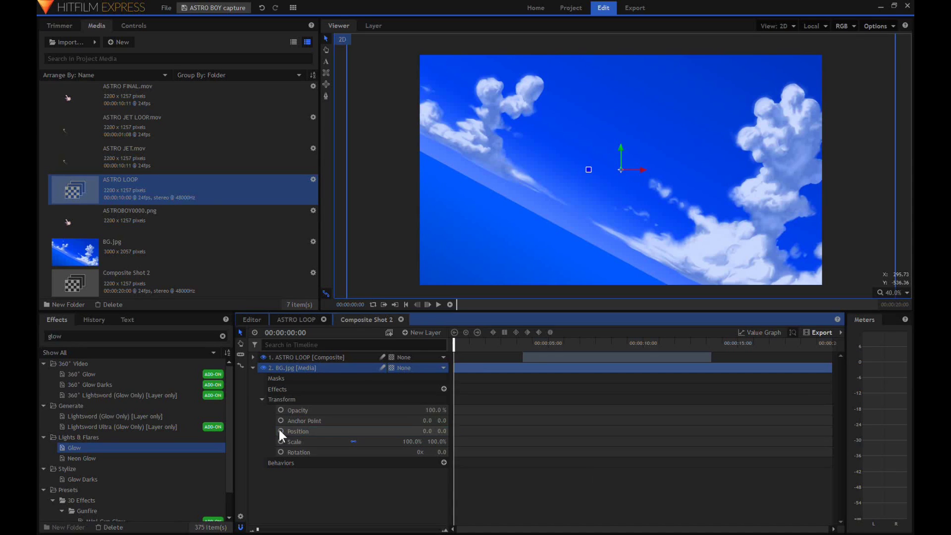
left_click(281, 431)
scroll(629, 99, "down", 1)
left_click_drag(642, 191, 697, 185)
left_click(280, 442)
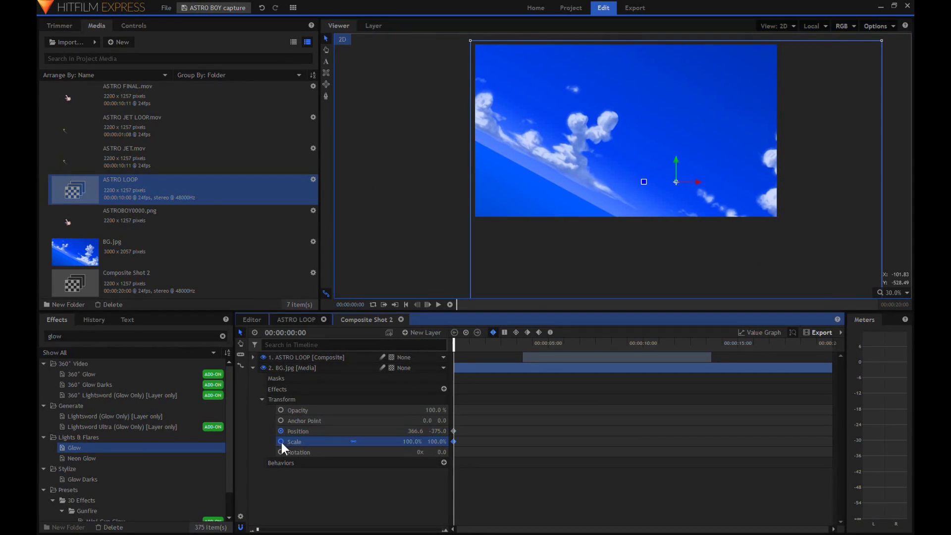
left_click_drag(649, 220, 714, 187)
left_click(530, 344)
mouse_move(442, 433)
left_mouse_down()
mouse_move(408, 431)
mouse_move(406, 441)
left_mouse_up()
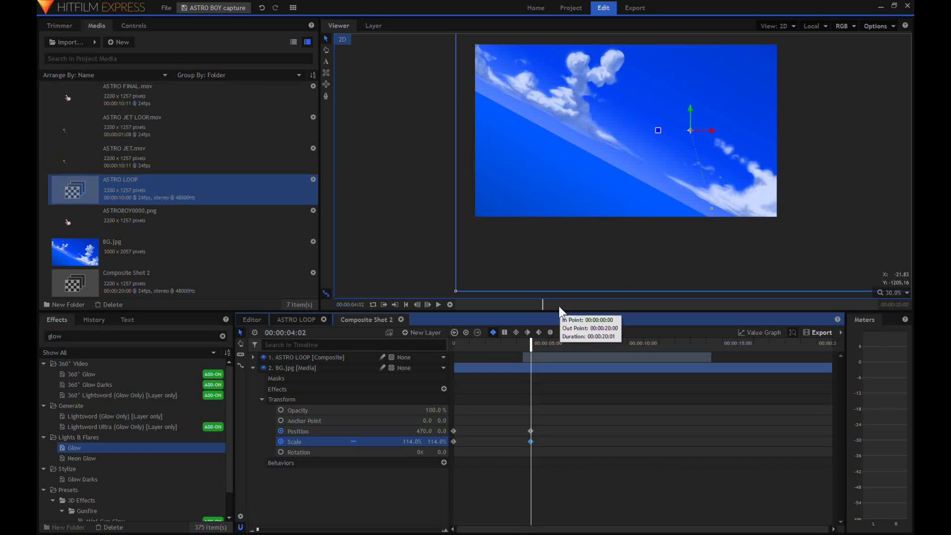
left_click_drag(559, 306, 556, 309)
Step: Play back the animation to check Astro Boy's flight over the sky
key("space")
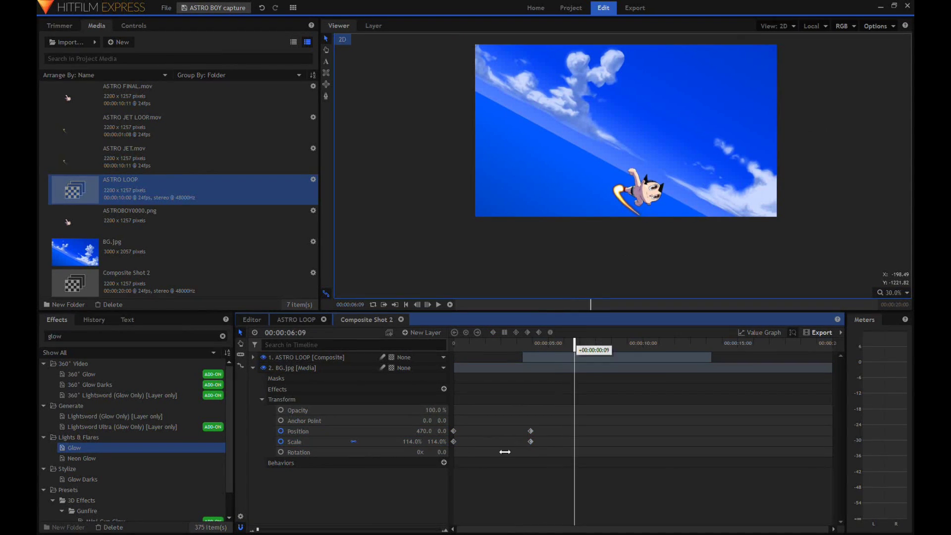
left_click(253, 357)
left_click(618, 358)
left_click(253, 357)
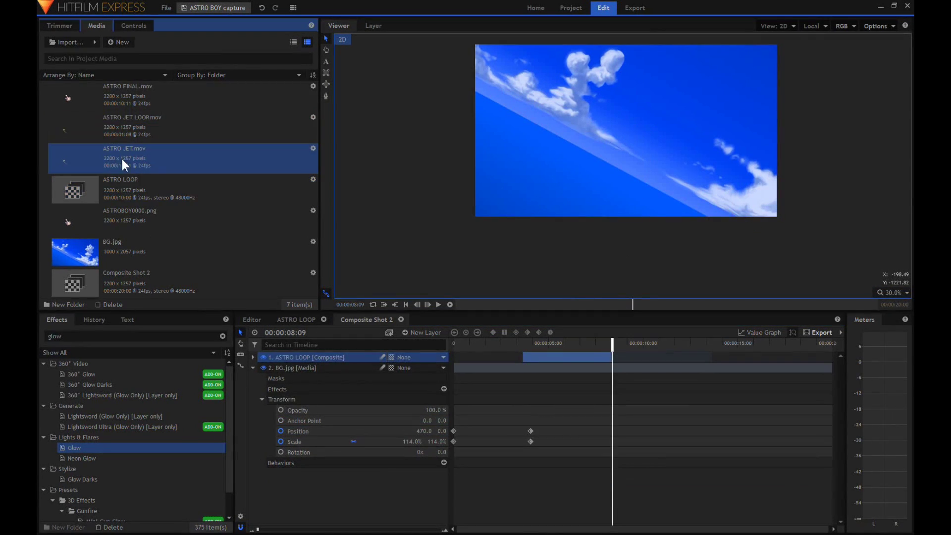
Step: Add ASTRO JET.mov and ASTRO FINAL.mov at 8:09 and group them into Composite Shot 3
left_click_drag(122, 160, 344, 310)
left_click_drag(114, 100, 619, 369)
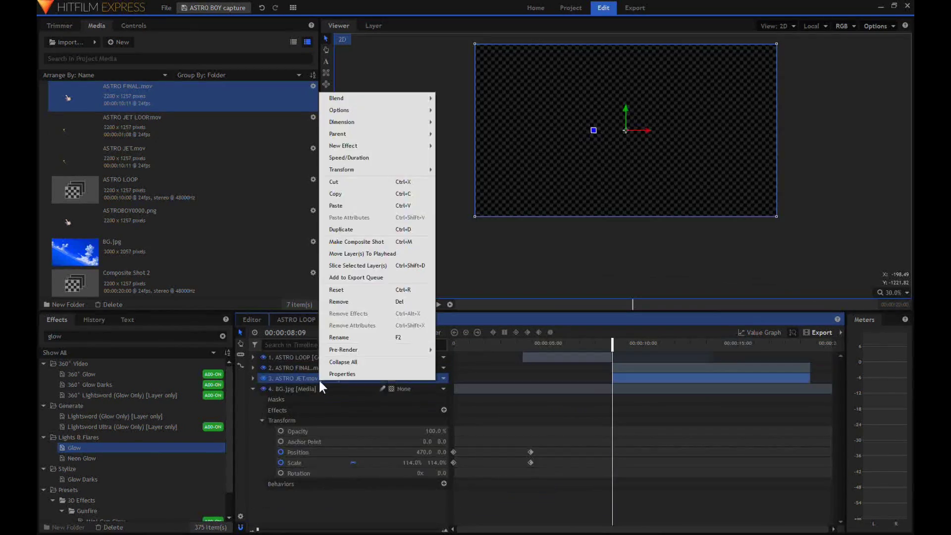
left_click(509, 357)
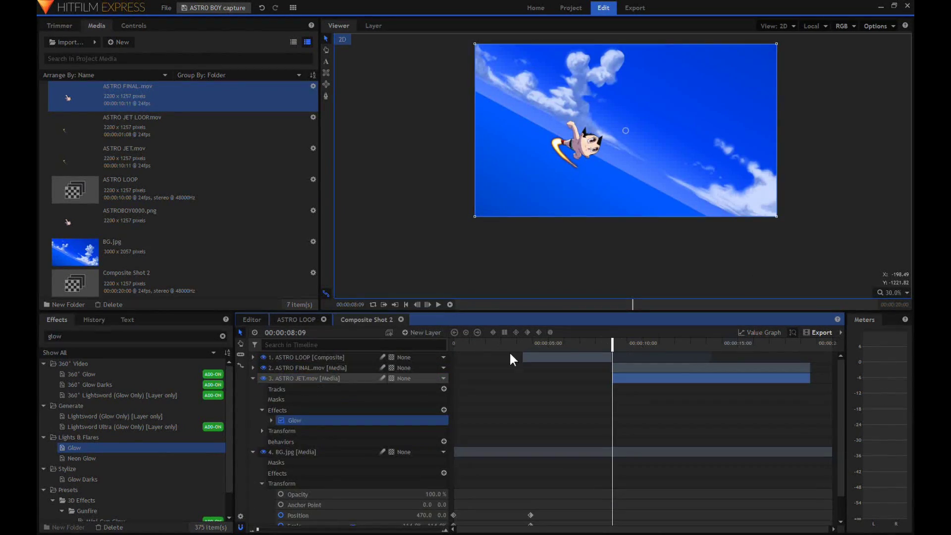
left_click(297, 368)
left_click(309, 378, "ctrl")
right_click(309, 376)
left_click(356, 241)
left_click(536, 285)
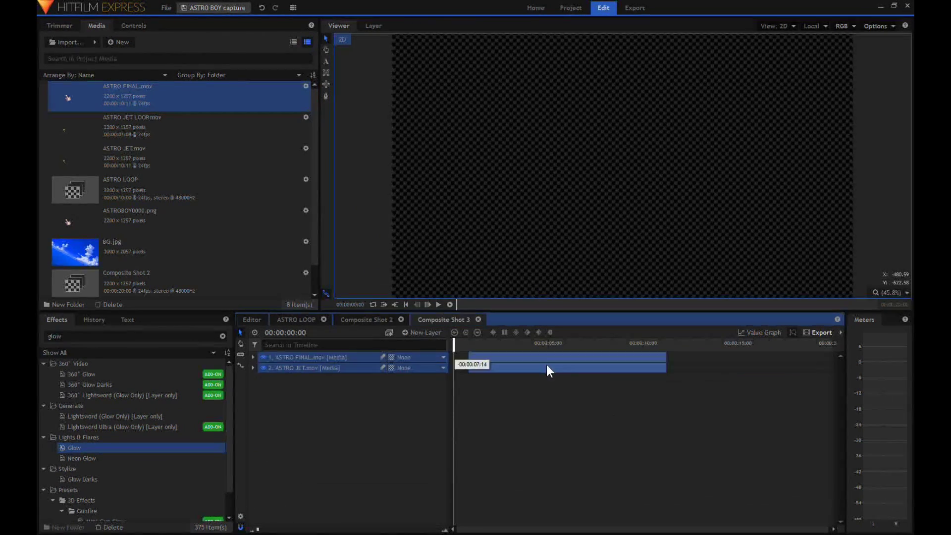
Step: Set Composite Shot 3's duration to 11 seconds and trim its start to 8:09
left_click(83, 292)
double_click(83, 292)
left_click(464, 154)
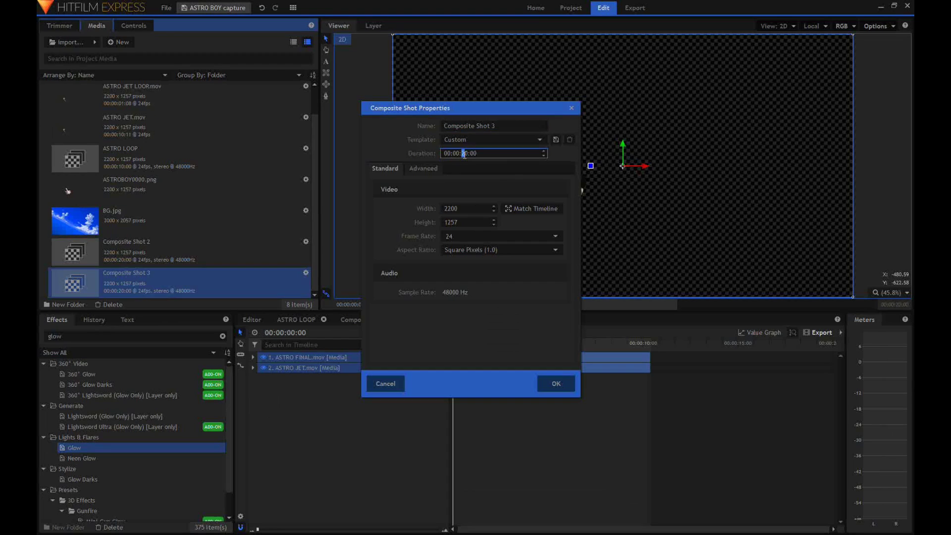
left_click(555, 384)
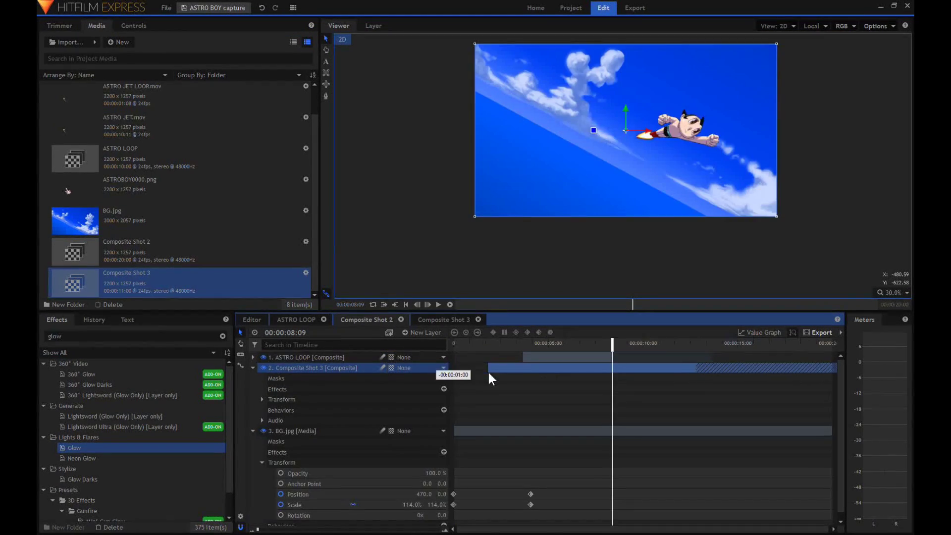
left_click_drag(488, 372, 613, 371)
Step: Keyframe the sky at position 455, -80 and 157% scale at 9:17
left_click(252, 431)
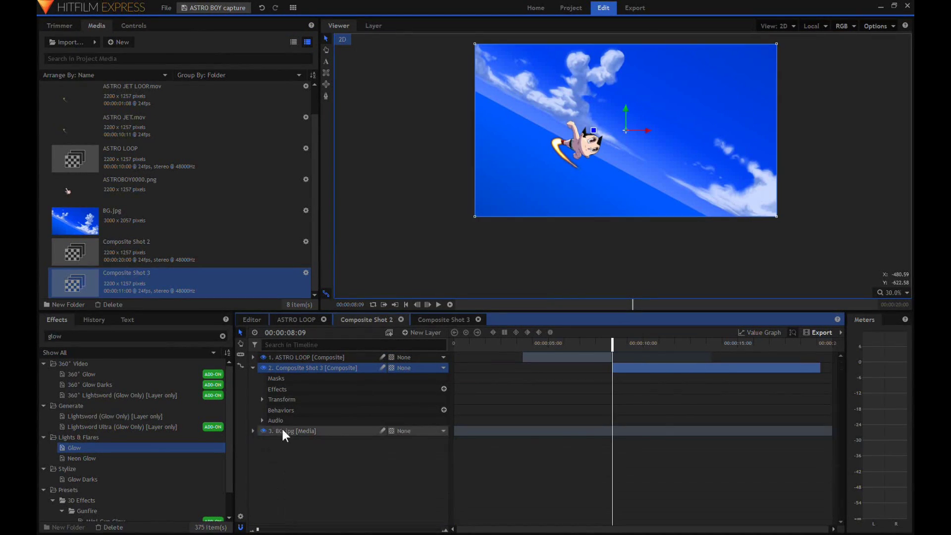
left_click(252, 367)
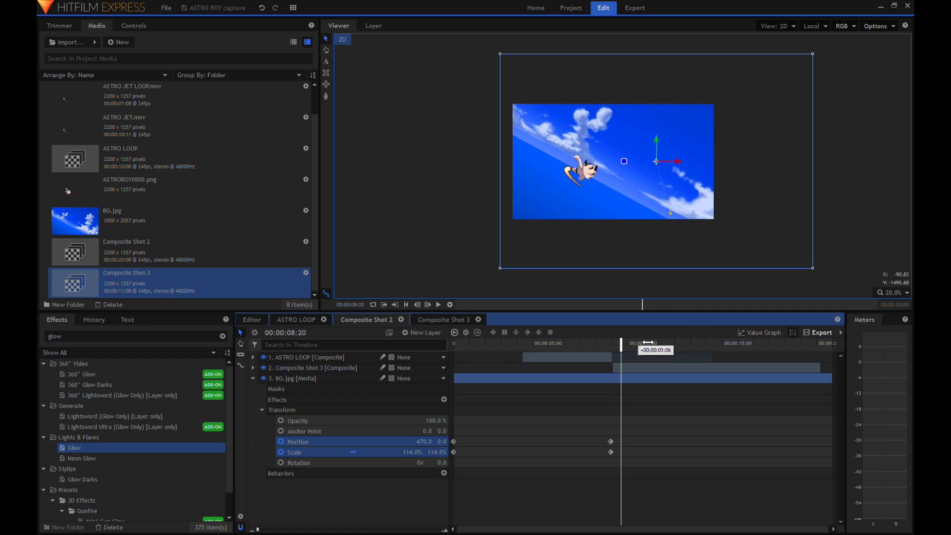
left_click_drag(668, 198, 668, 206)
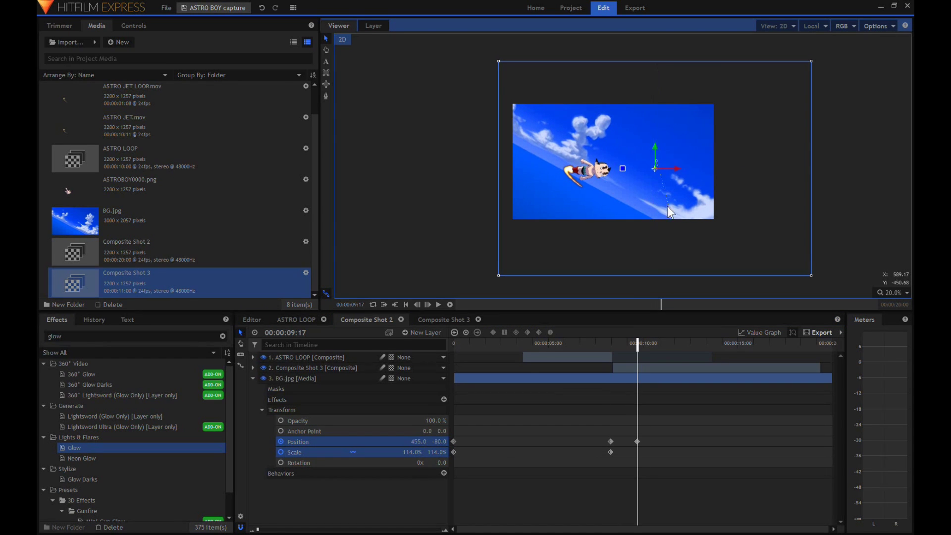
left_click(416, 452)
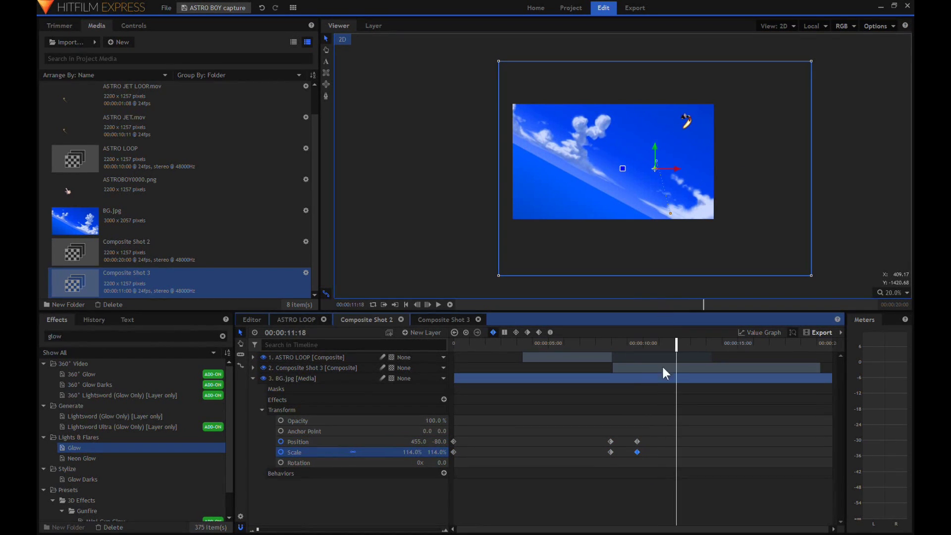
left_click_drag(498, 275, 440, 315)
left_click_drag(682, 170, 677, 221)
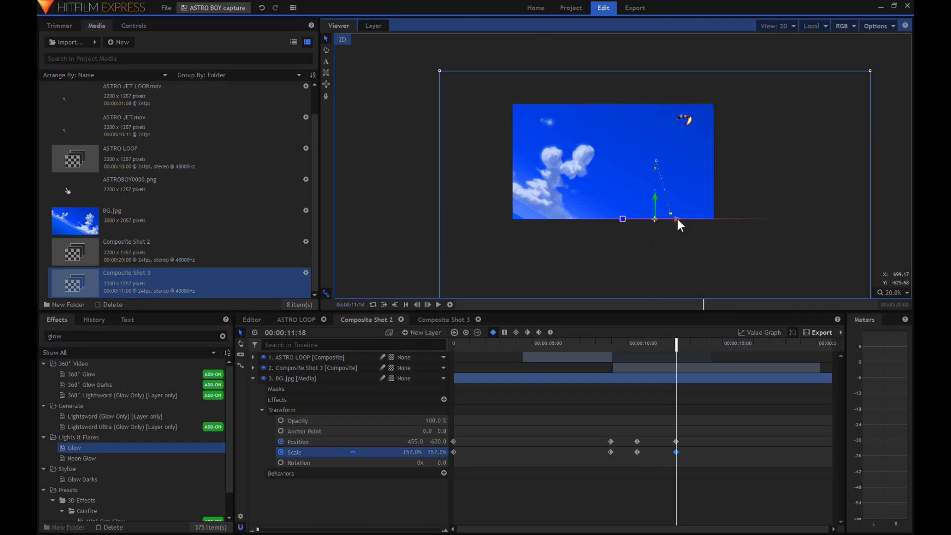
Step: Return the sky to 0, 0 at 100% scale by 14:14 and add end keyframes
left_click(704, 343)
left_click_drag(705, 343, 730, 343)
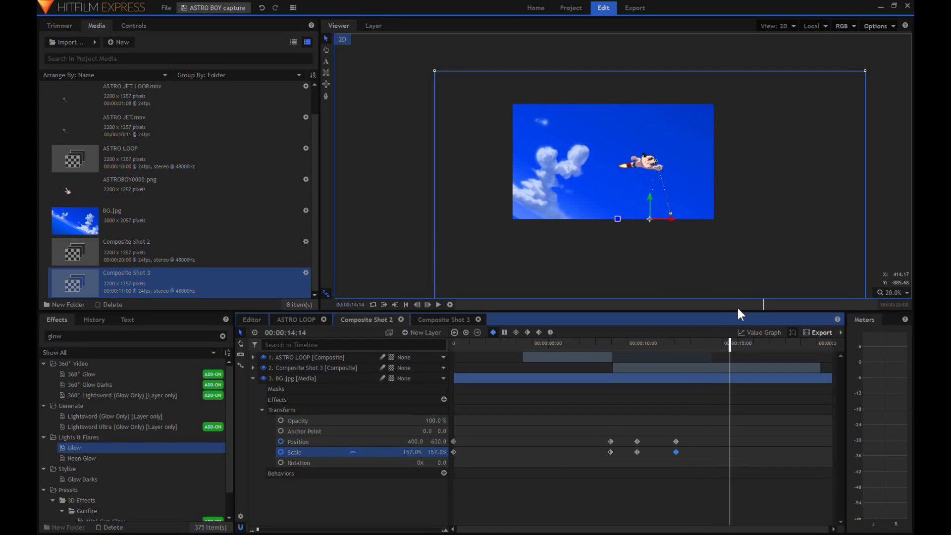
double_click(416, 452)
type("100")
key("Return")
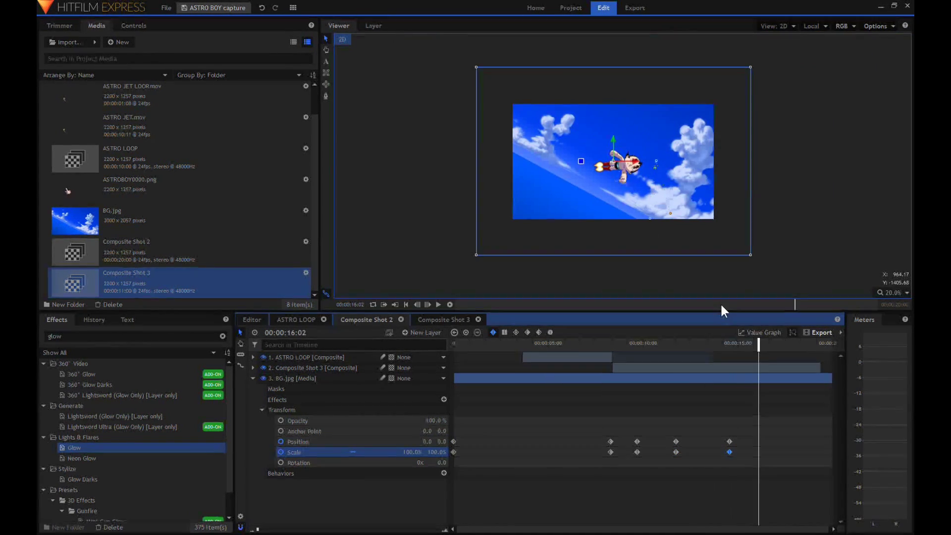
left_click_drag(635, 160, 565, 161)
left_click(763, 304)
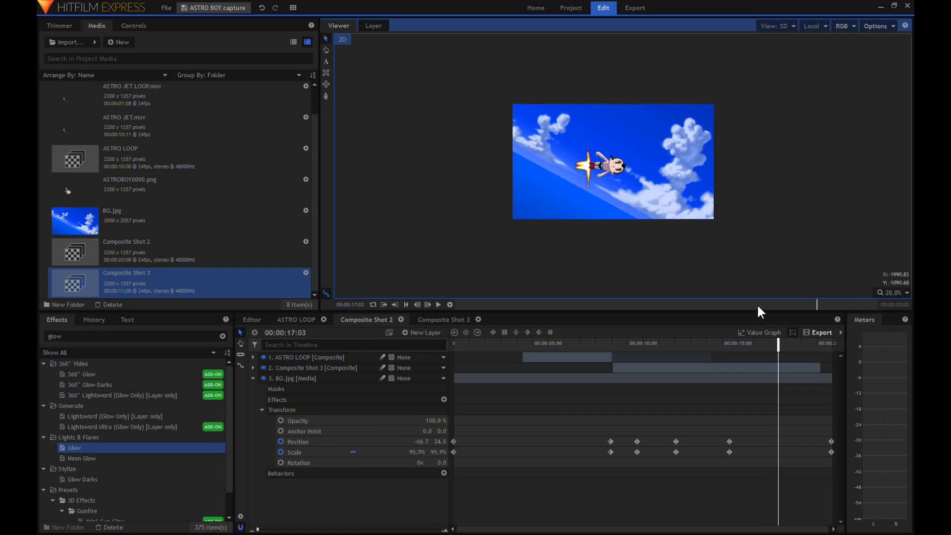
left_click_drag(691, 461, 642, 367)
left_click(680, 343)
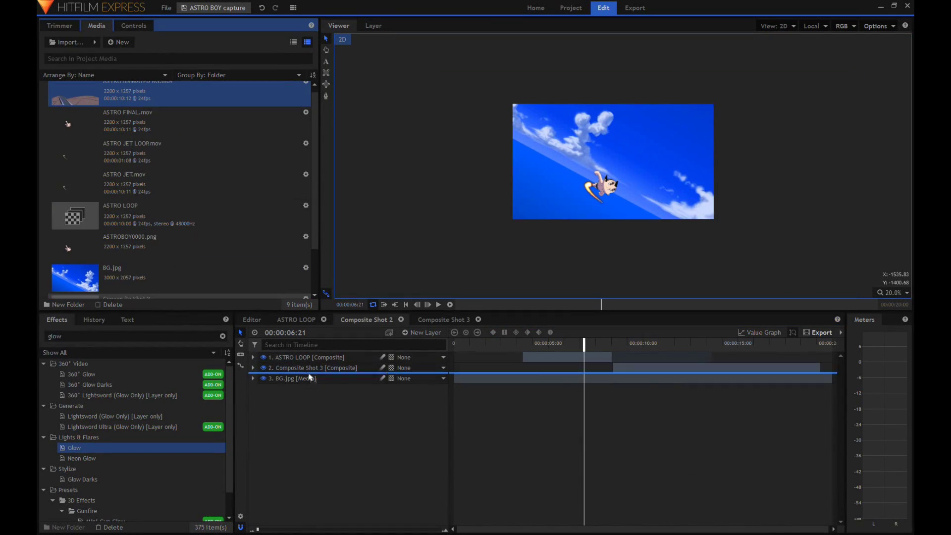
Step: Add ASTRO ANIMATED BG.mov, align its end with the sky and set its scale to 110%
left_click_drag(310, 377, 666, 373)
left_click_drag(755, 305, 718, 305)
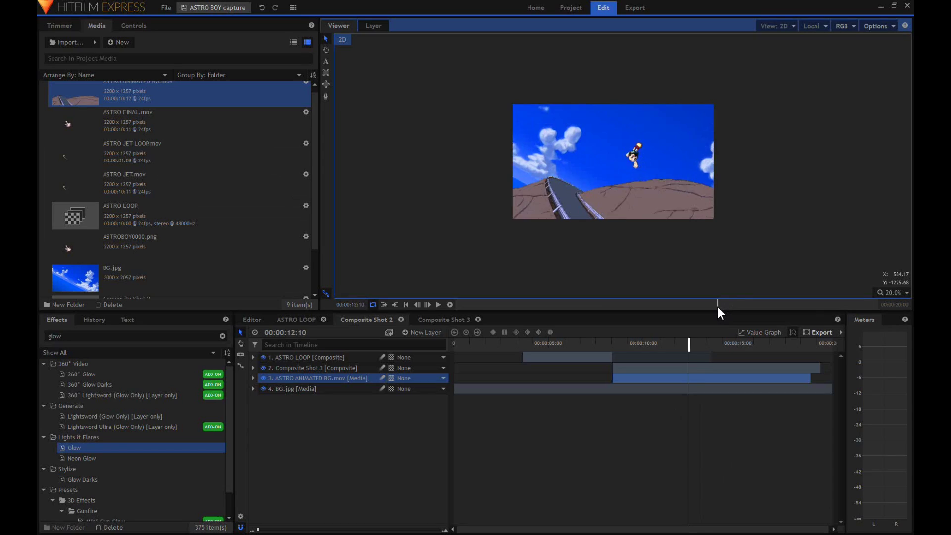
left_click_drag(696, 379, 717, 380)
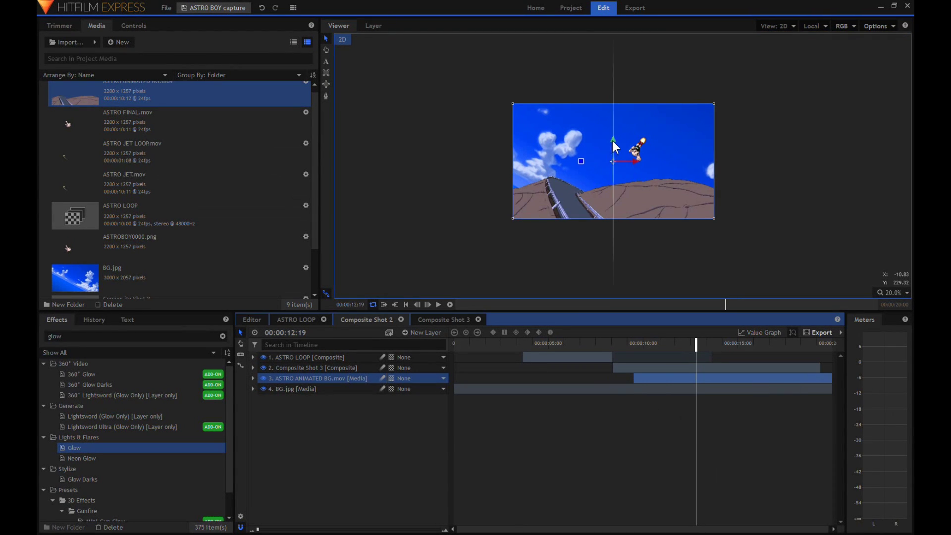
left_click_drag(614, 144, 615, 192)
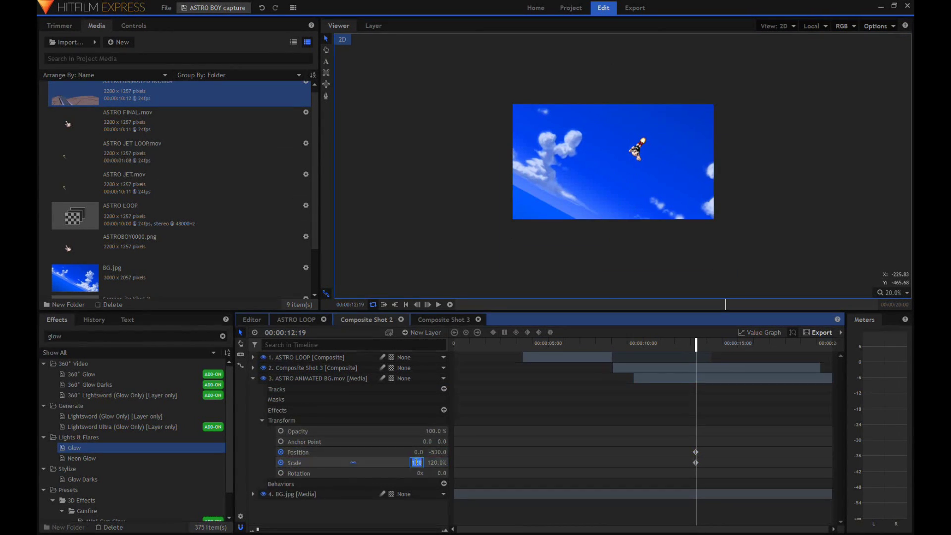
type("110")
key("Return")
left_click_drag(726, 304, 736, 305)
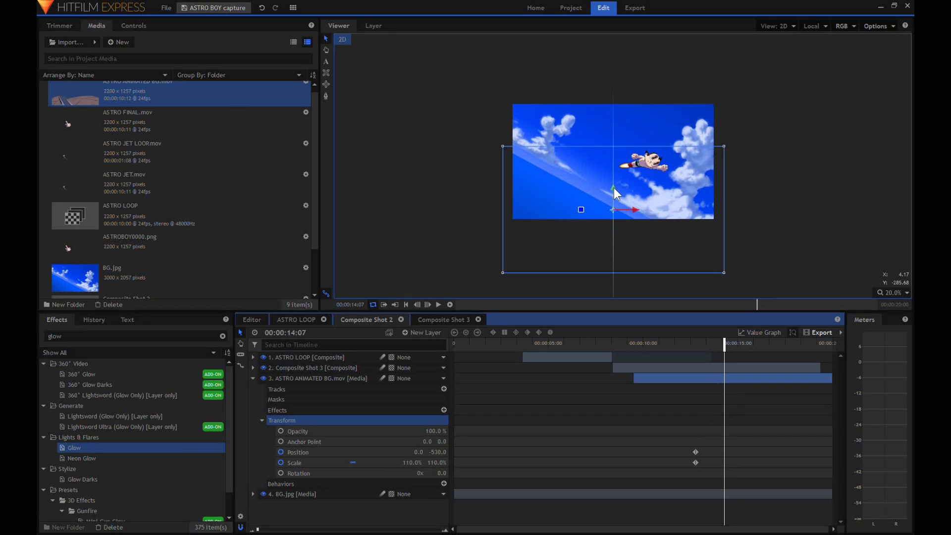
left_click_drag(614, 188, 614, 140)
Step: Add end scale and position keyframes to the animated background
left_click(294, 462)
left_click(466, 333)
left_click(829, 343)
left_click(415, 463)
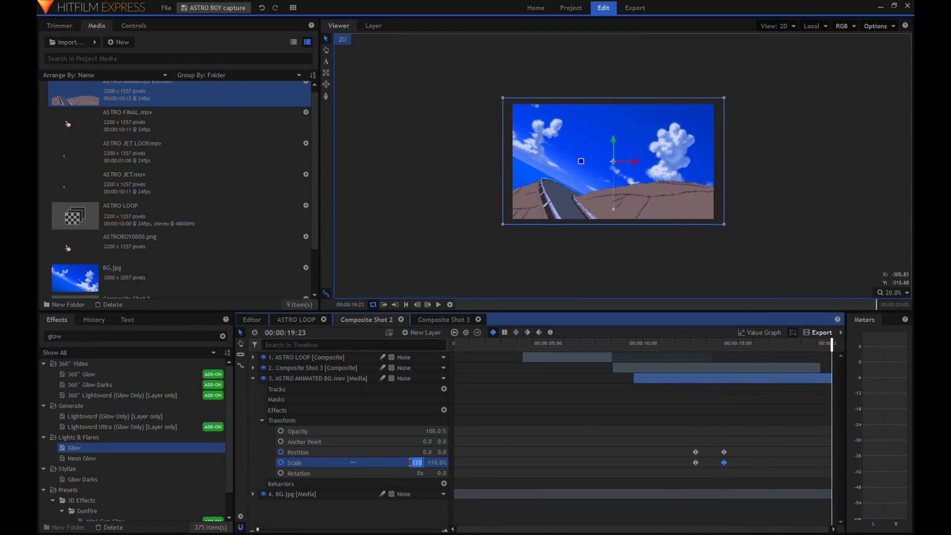
left_click_drag(634, 346, 484, 346)
Step: Apply Shake to ASTRO LOOP and paste the same effect onto Composite Shot 3
left_click(382, 357)
left_click(222, 336)
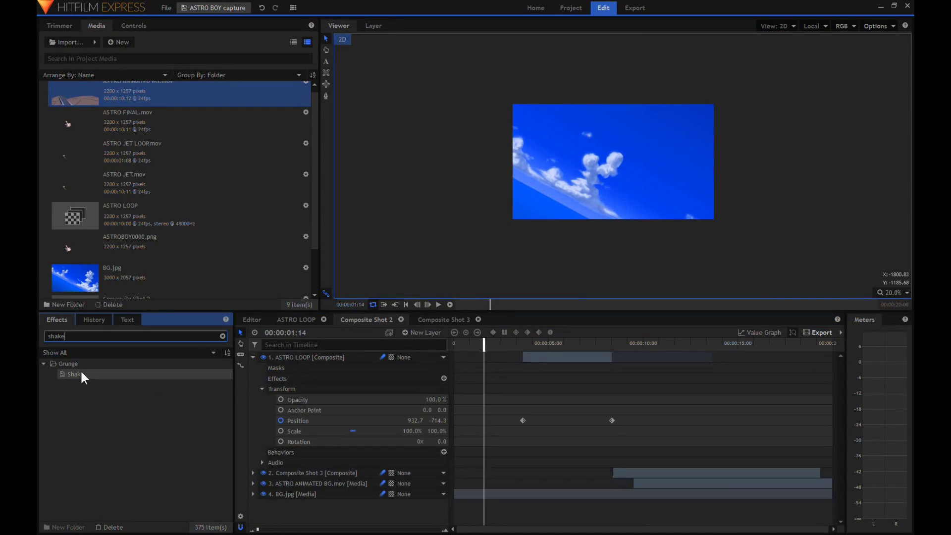
left_click_drag(80, 375, 438, 400)
left_click_drag(545, 343, 620, 343)
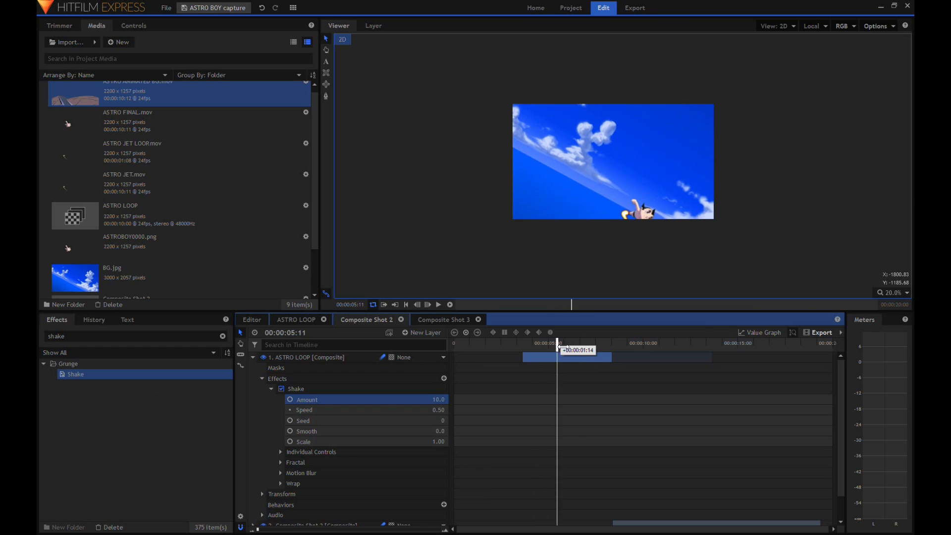
left_click(253, 357)
right_click(292, 390)
left_click(305, 409)
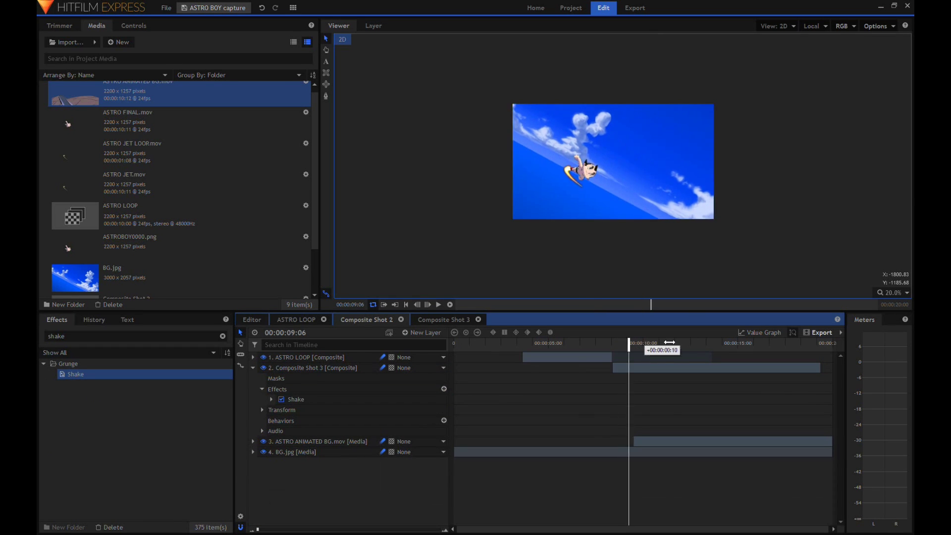
left_click(118, 42)
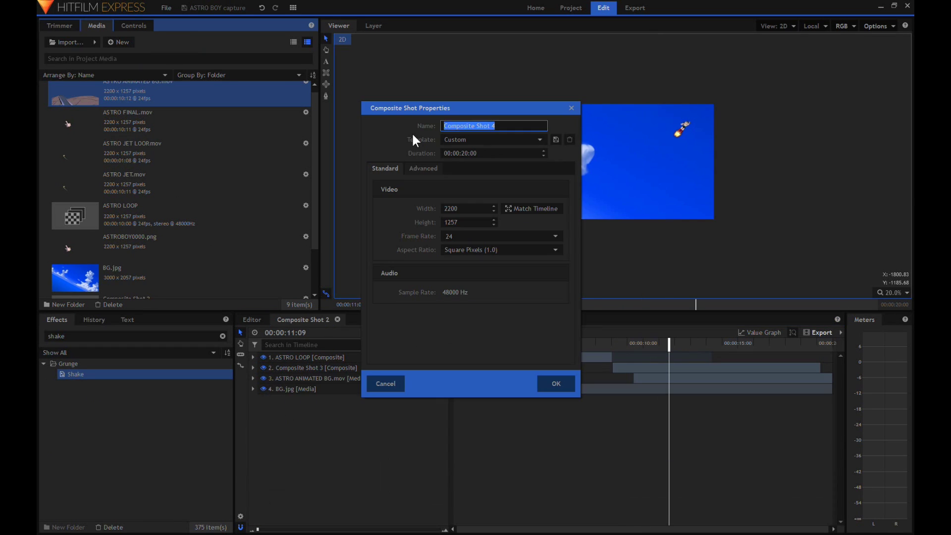
Step: Create a 1920x950 composite named RGB containing Composite Shot 2
type("RGB")
double_click(461, 222)
type("950")
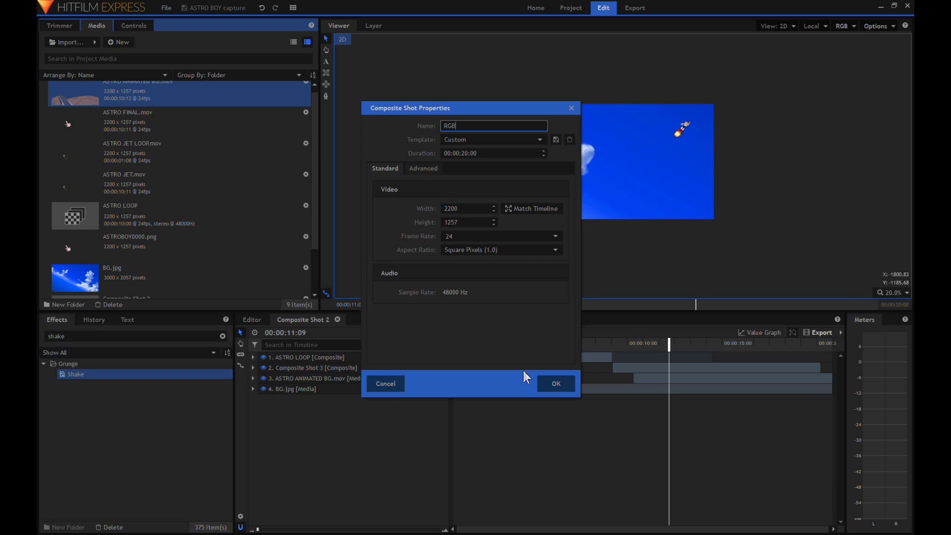
left_click(550, 383)
left_click_drag(124, 218, 280, 385)
right_click(74, 287)
left_click(136, 436)
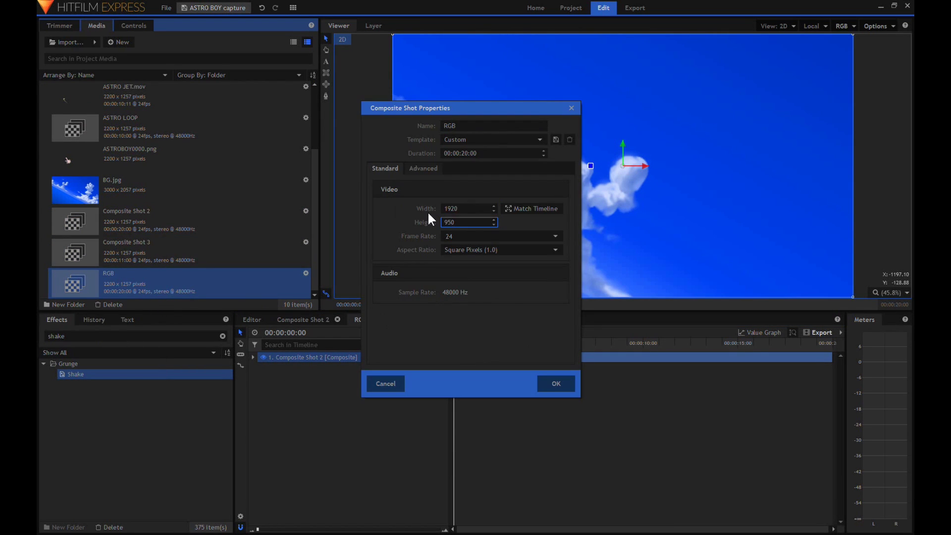
key("Return")
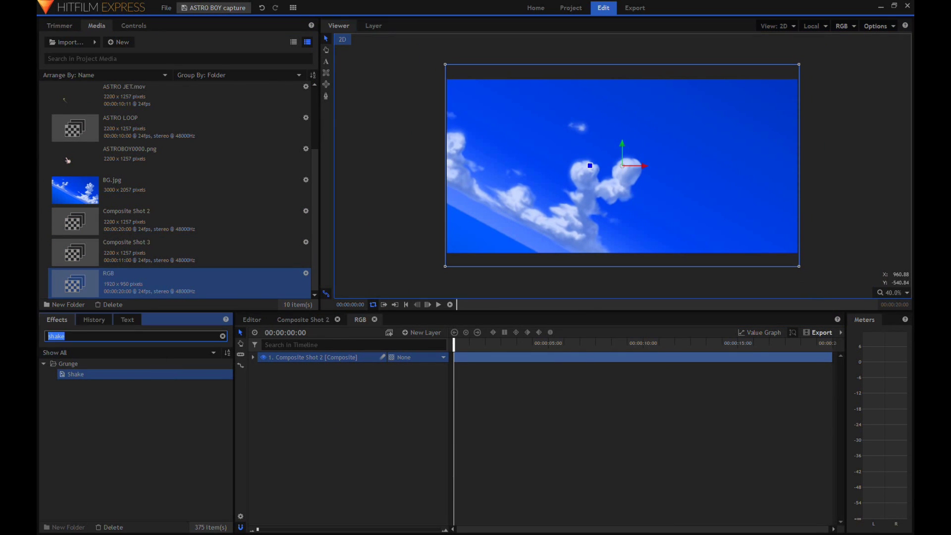
Step: Apply Levels Histogram to the channel layers, name the third layer B, and set G's channel
type("level")
left_click_drag(90, 406, 297, 357)
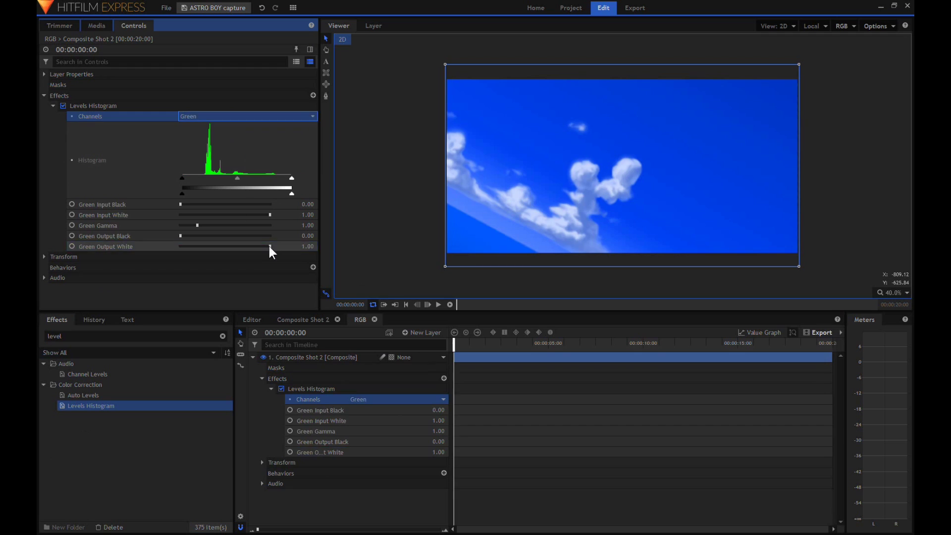
left_click(290, 379)
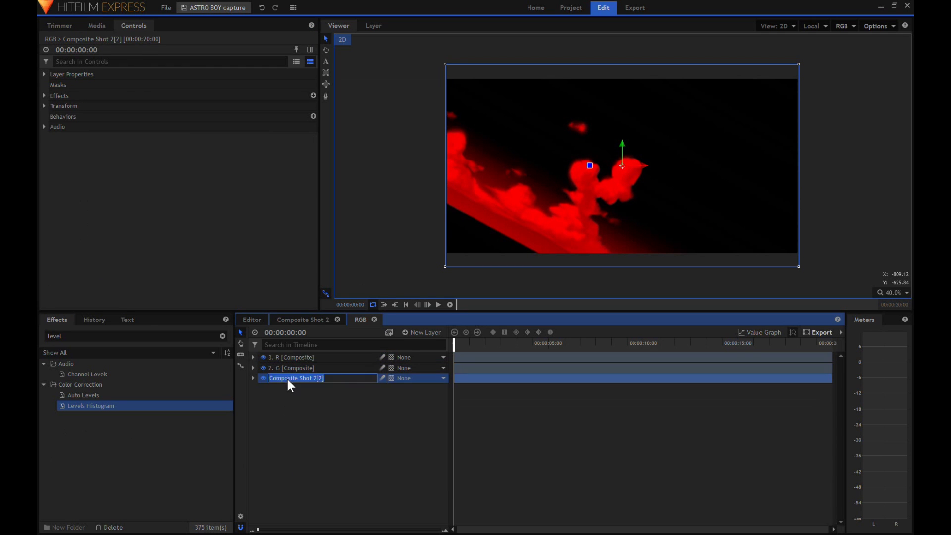
type("B")
key("Return")
left_click(292, 367)
left_click(248, 116)
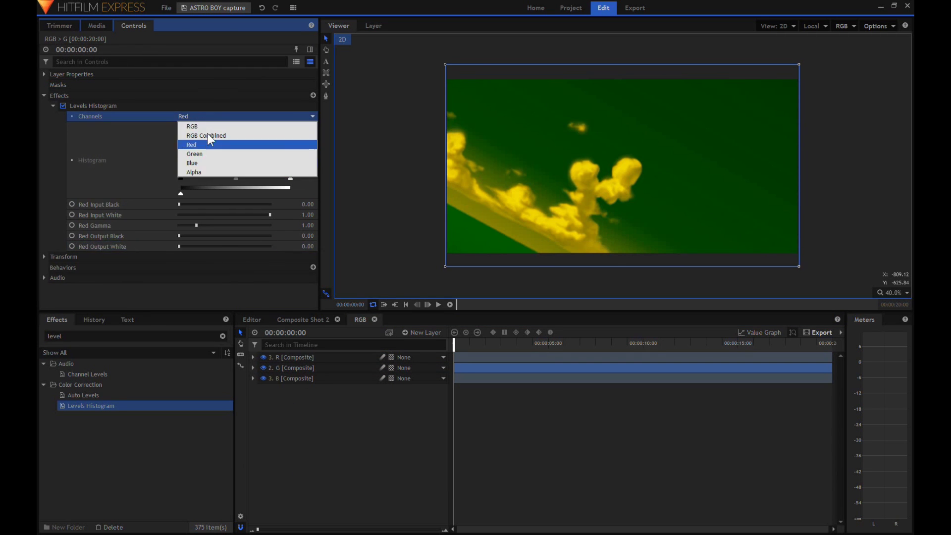
key("Escape")
Step: Scale a channel layer to 88% and jump to a frame showing Astro Boy
left_click(292, 378)
left_click(44, 95)
left_click(44, 106)
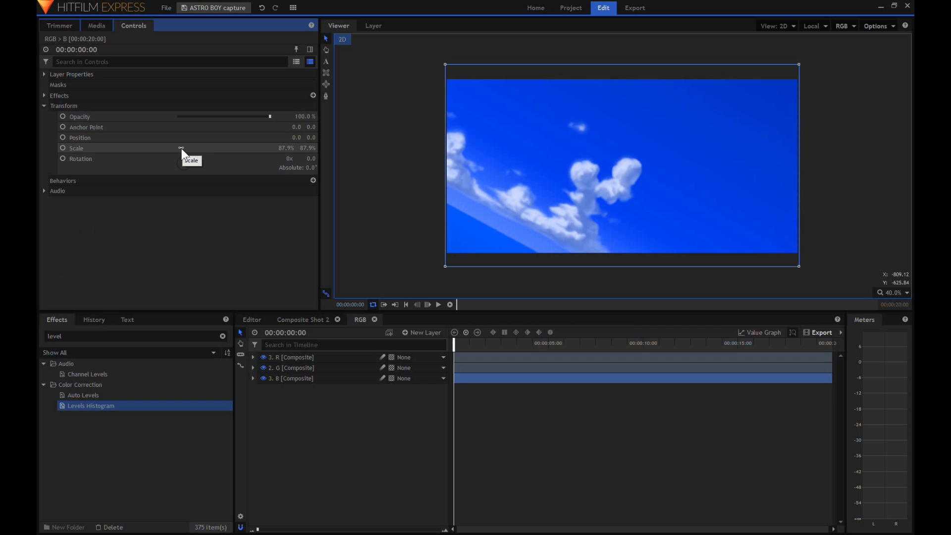
double_click(286, 148)
type("88")
key("Return")
left_click(571, 343)
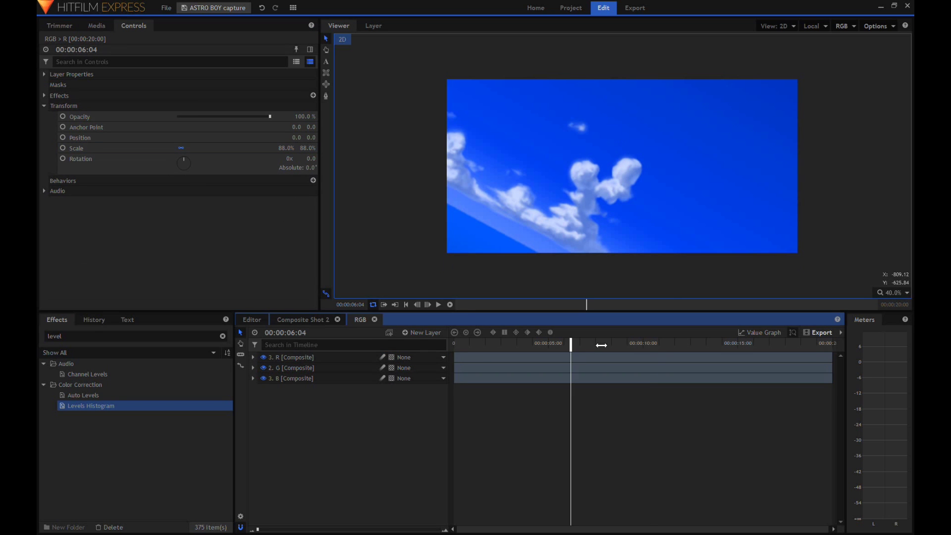
left_click(649, 344)
Step: Switch the preview between full size and fit-to-frame while inspecting the R layer
left_click(877, 26)
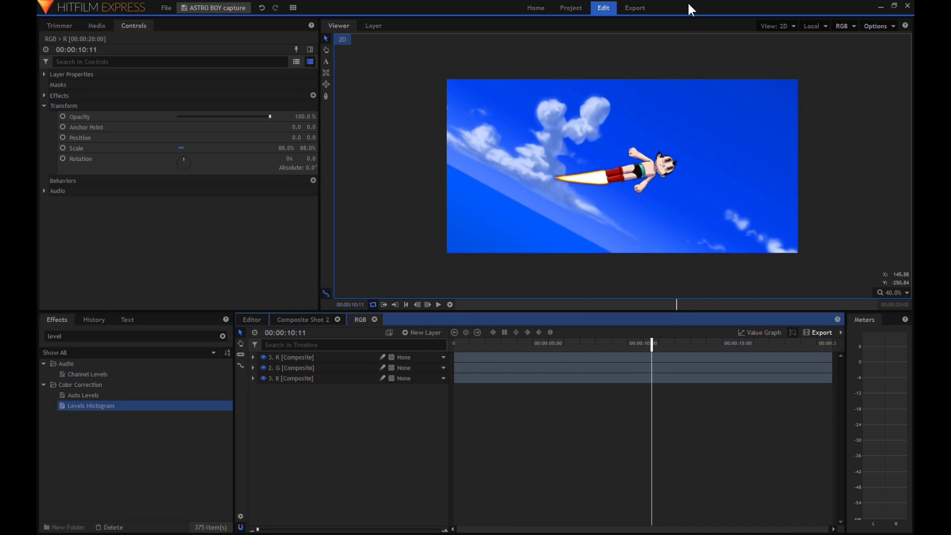
left_click(896, 296)
left_click(147, 154)
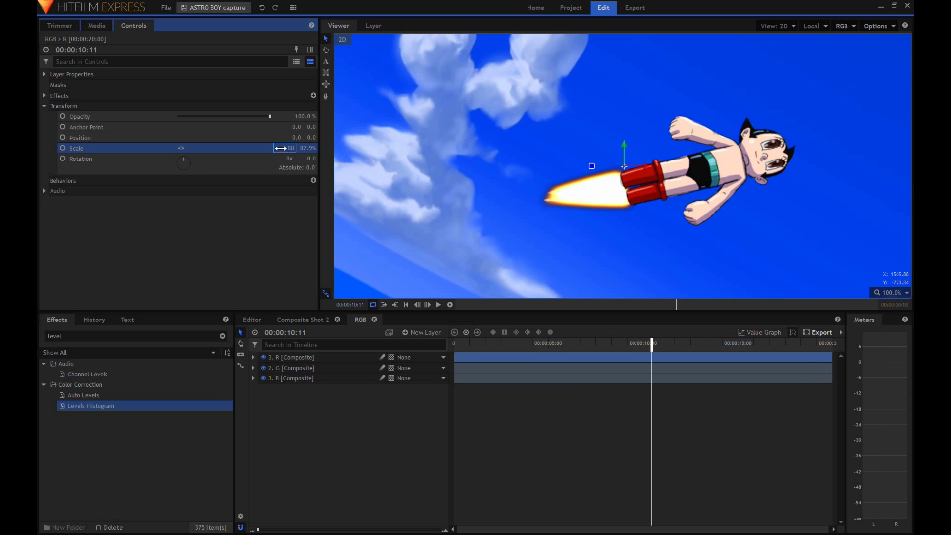
left_click(327, 357)
left_click(905, 293)
left_click(884, 401)
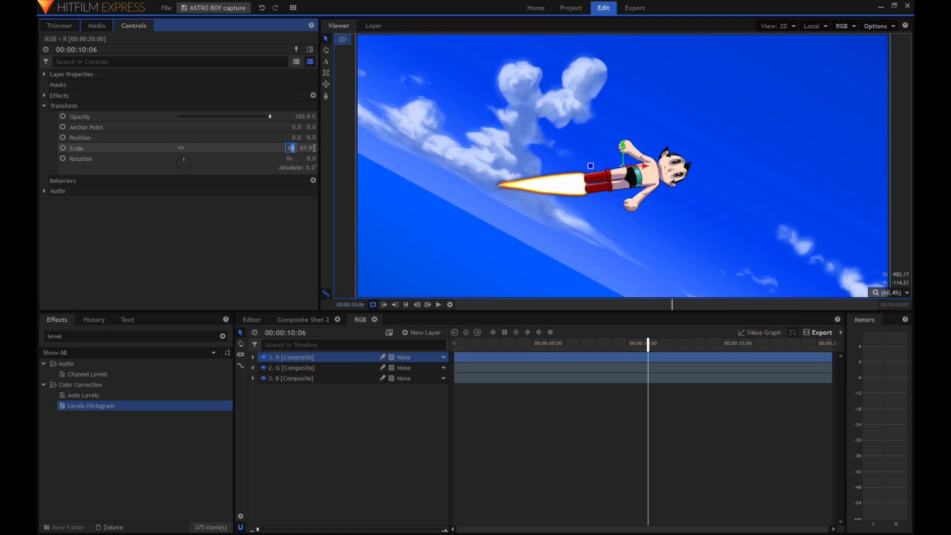
Step: Step to a frame near 16 seconds and enlarge the preview to check colour fringes
left_click(764, 343)
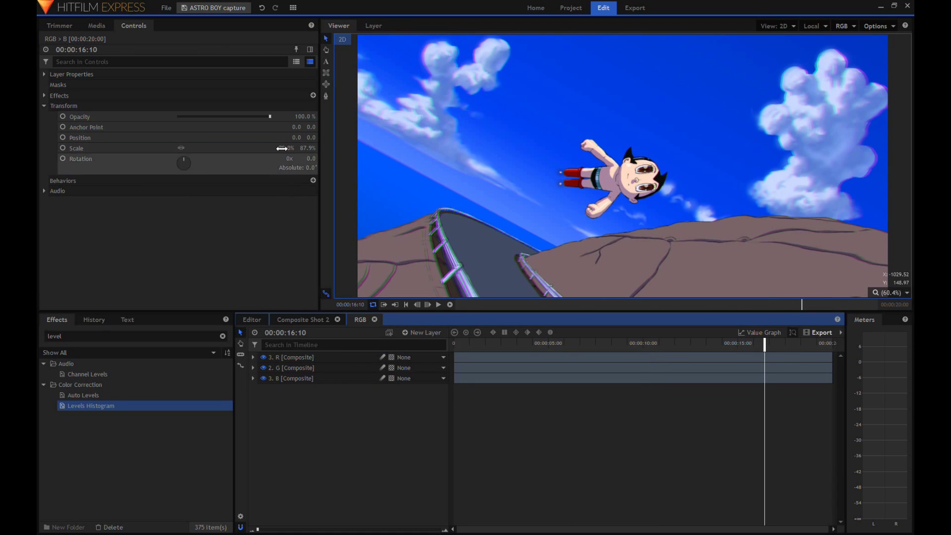
key("Left")
key("Left")
key("Left")
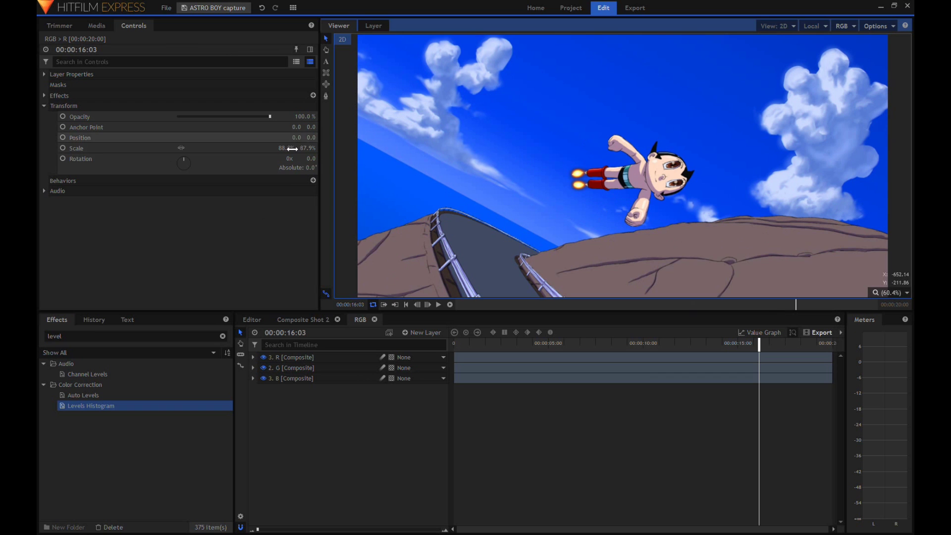
left_click(296, 378)
left_click(389, 246)
scroll(732, 173, "up", 2)
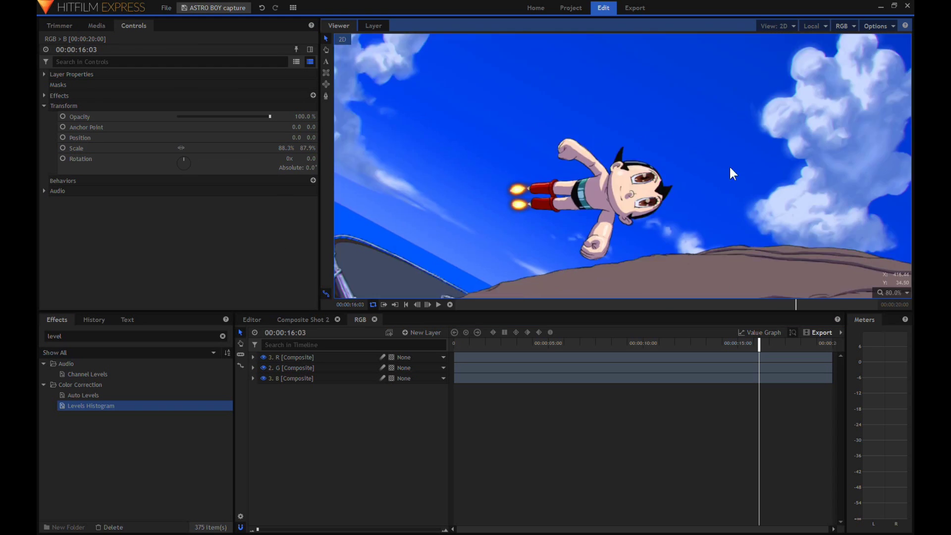
left_click(97, 25)
left_click(306, 273)
type("FINAL COMPOSITES")
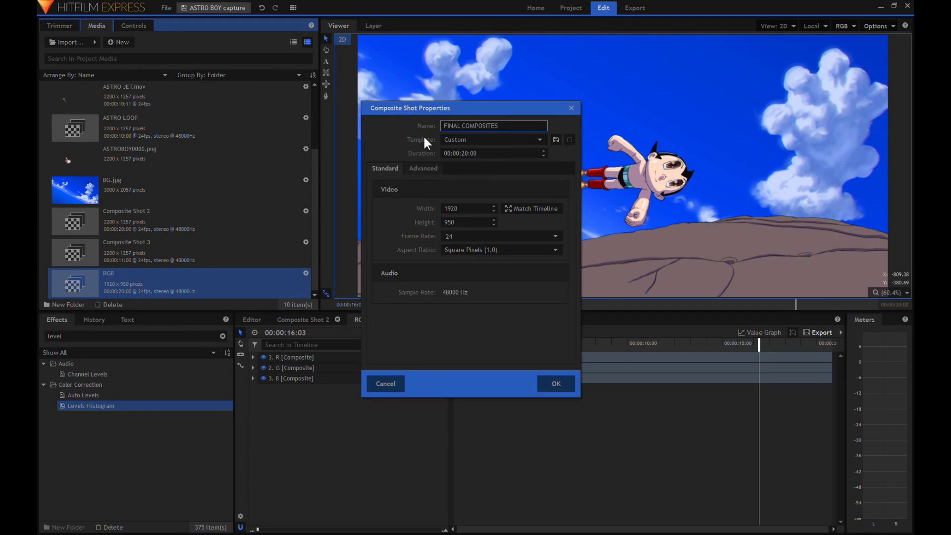
Step: Create FINAL COMPOSITES holding the RGB composite and a new white plane
key("Return")
left_click_drag(75, 282, 347, 357)
left_click(118, 42)
left_click(149, 64)
left_click(524, 307)
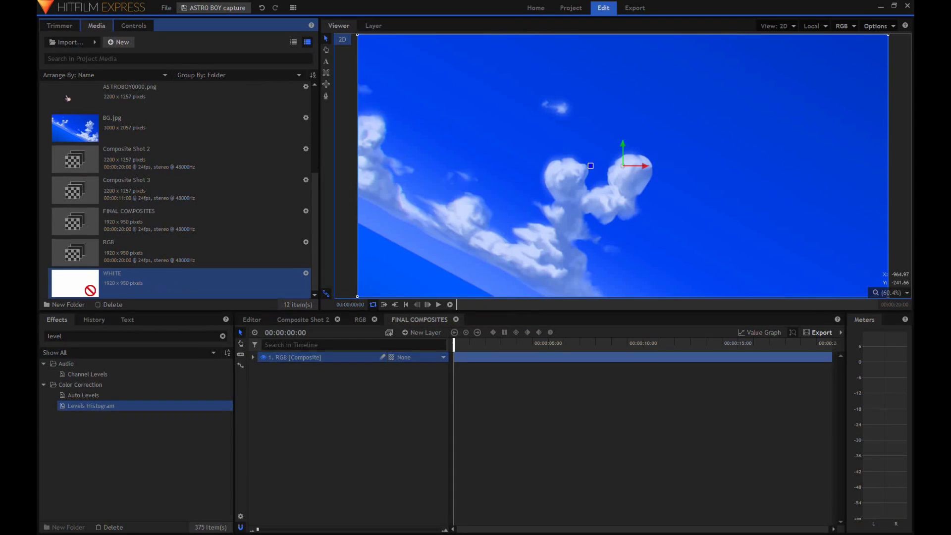
Step: Give the WHITE plane a Vignette with the HD Soft preset
type("vig")
left_click_drag(97, 416, 290, 356)
left_click(396, 399)
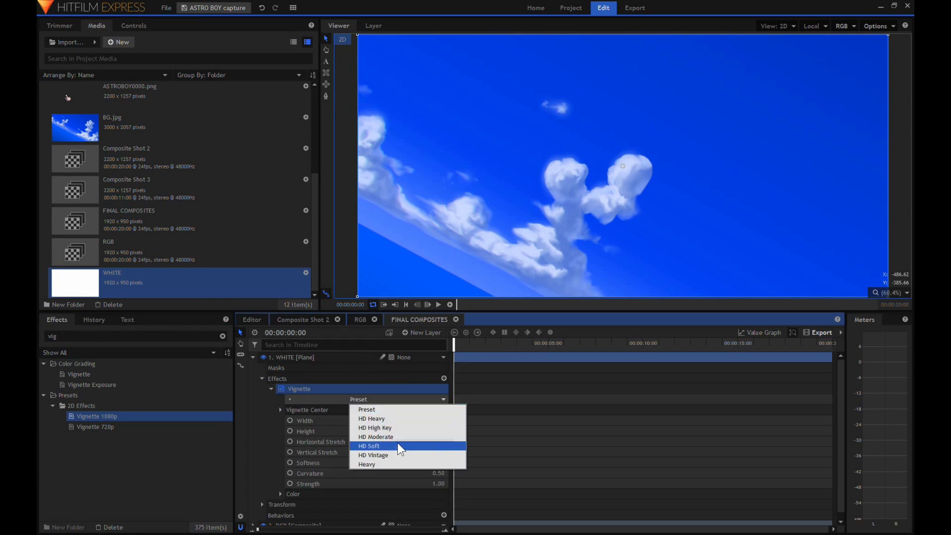
left_click(398, 446)
Step: Add Noise and Levels Histogram (input black 0.07, white 0.97) to RGB, boosting saturation to 18
type("noise")
left_click_drag(75, 458, 297, 367)
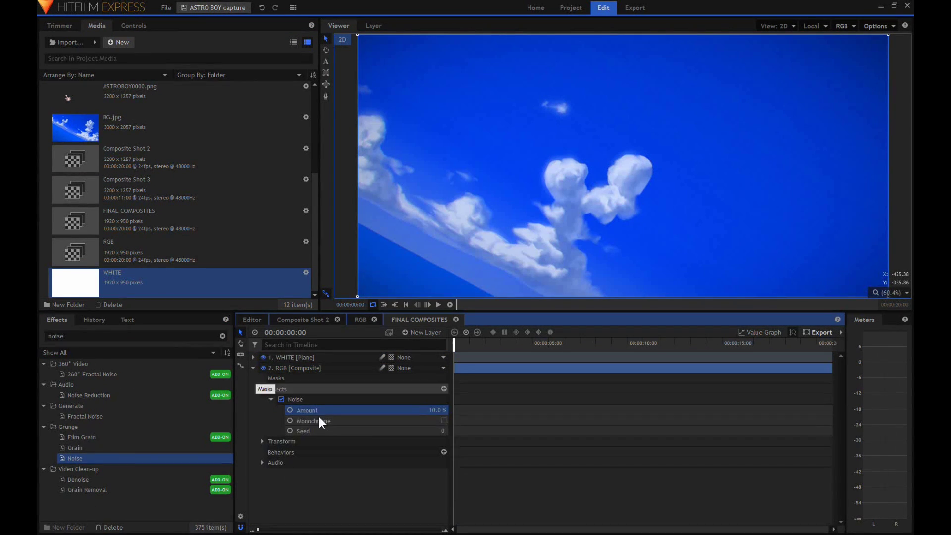
type("levels")
left_click_drag(91, 406, 349, 394)
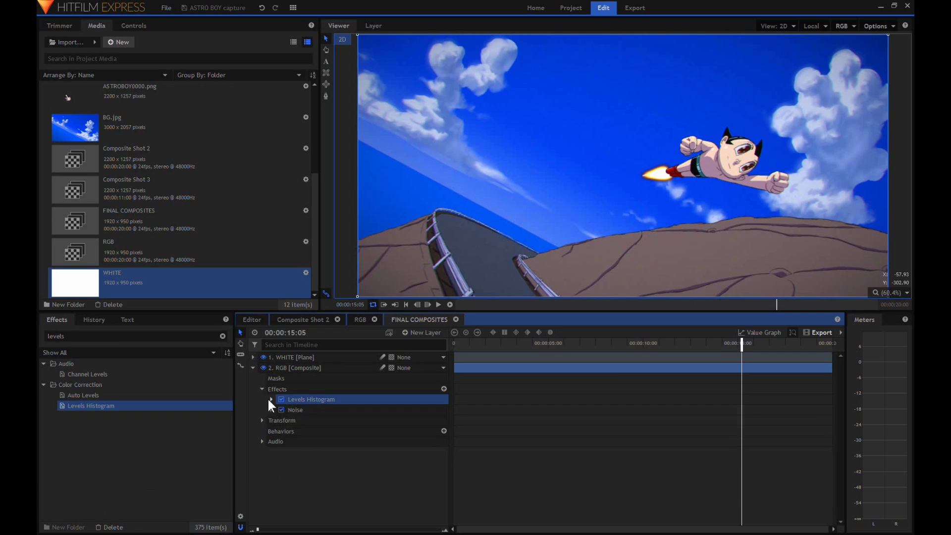
left_click(270, 399)
left_click_drag(182, 177, 186, 177)
left_click_drag(291, 177, 287, 178)
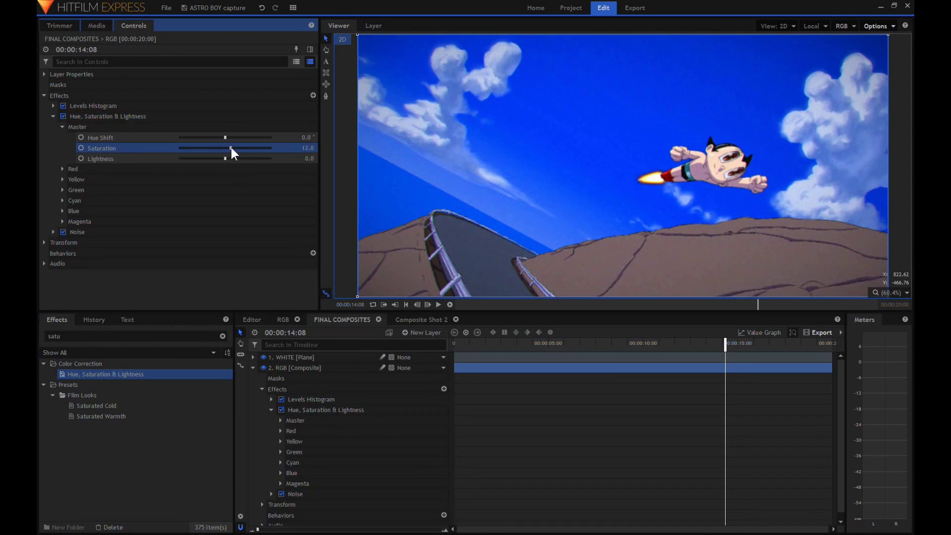
left_click_drag(241, 148, 243, 148)
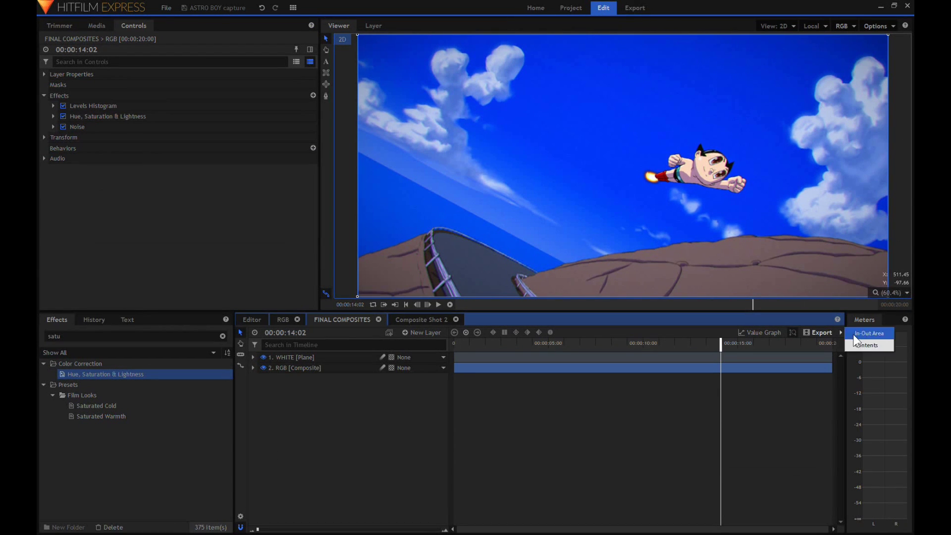
Step: Apply the Shake effect to the RGB layer and preview it at an earlier frame
left_click(253, 367)
type("shake")
left_click_drag(76, 374, 344, 455)
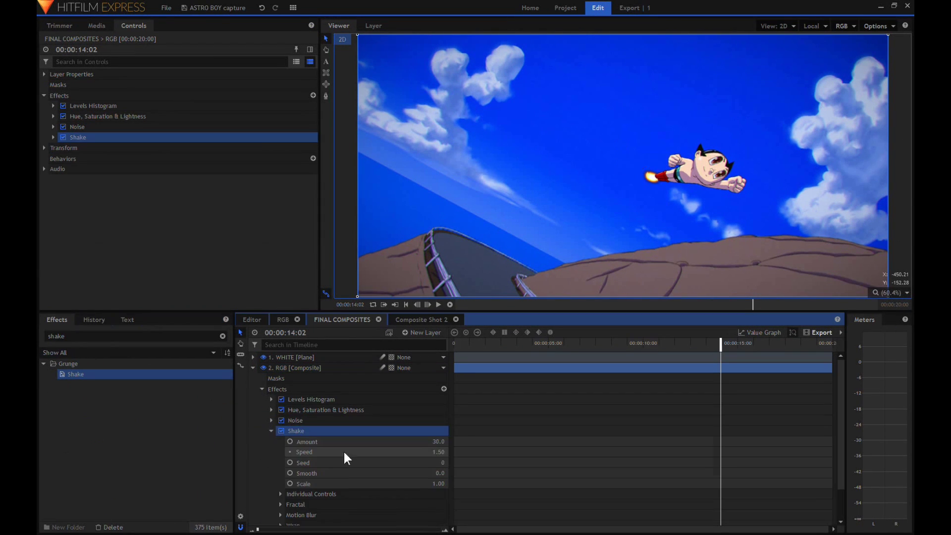
left_click(734, 304)
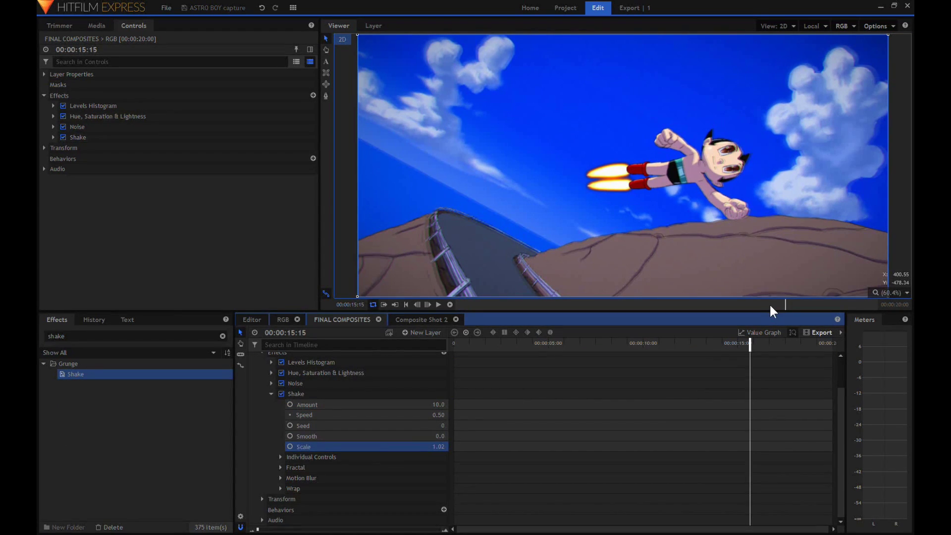
Step: Switch to the Export tab to queue FINAL COMPOSITES as an MP4
left_click(634, 8)
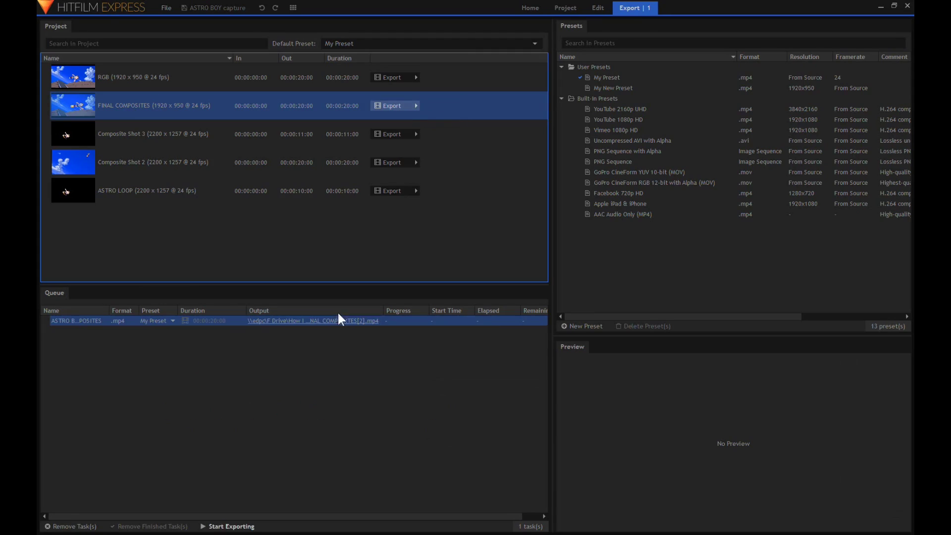